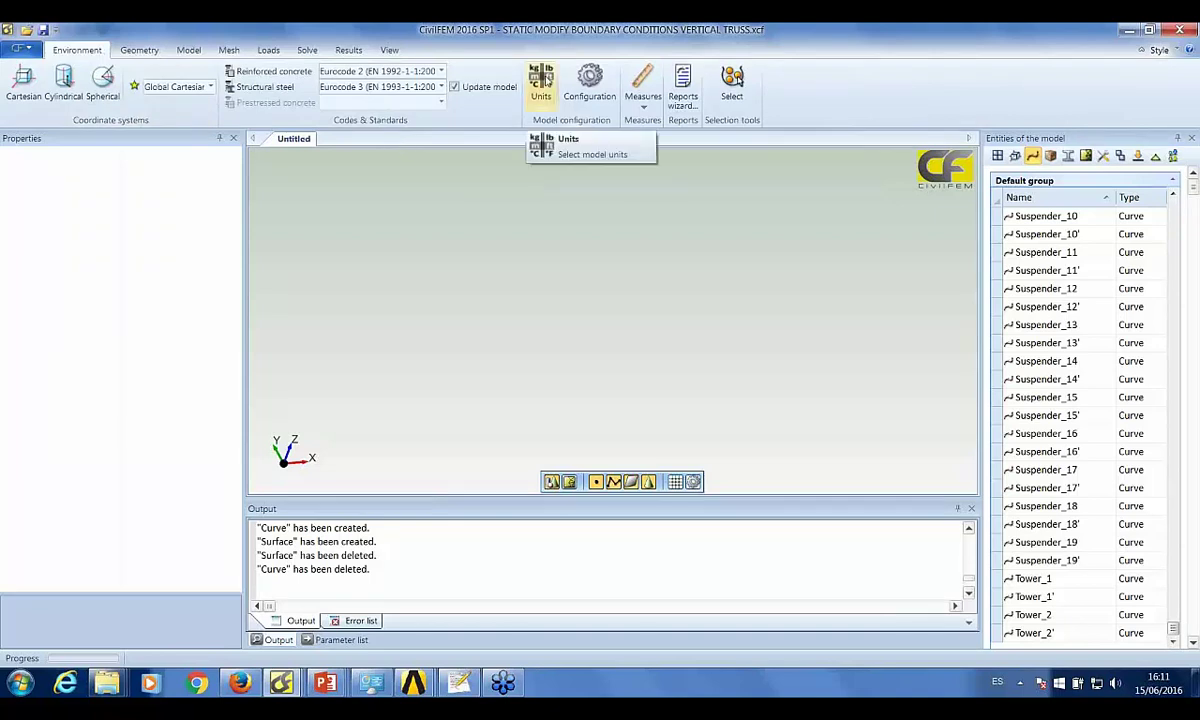
- Examine the available model unit systems and the principal and derived units of the International System
left_click(541, 82)
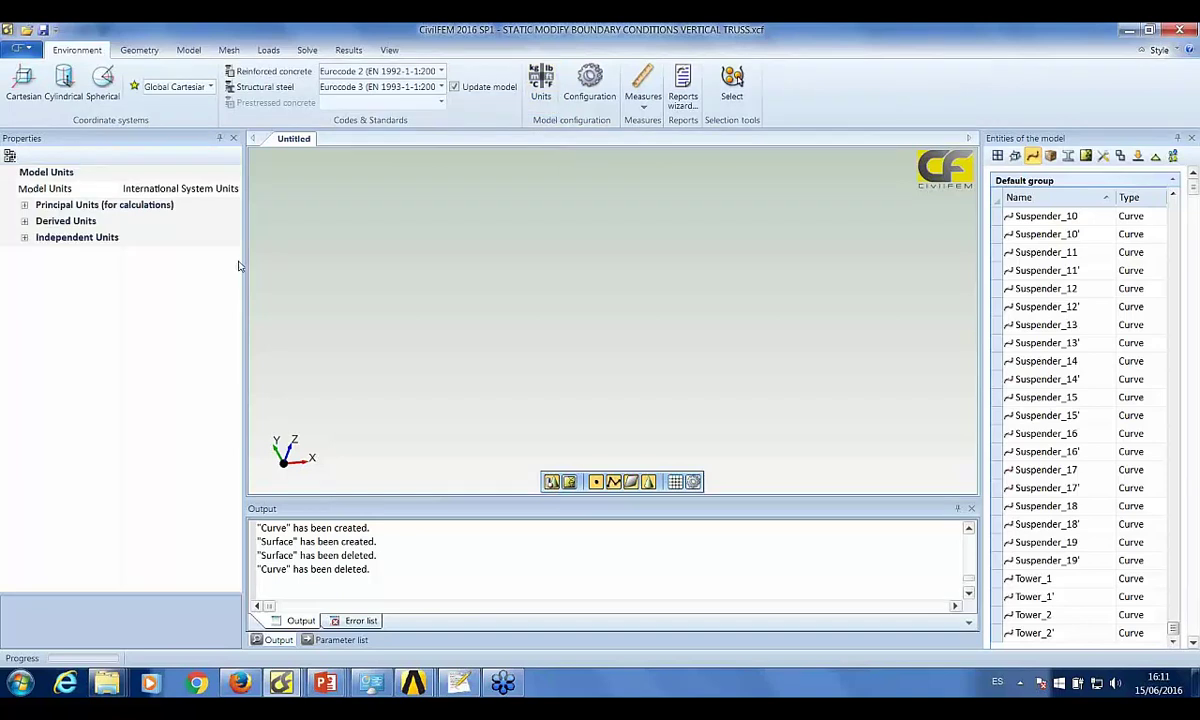
left_click(147, 190)
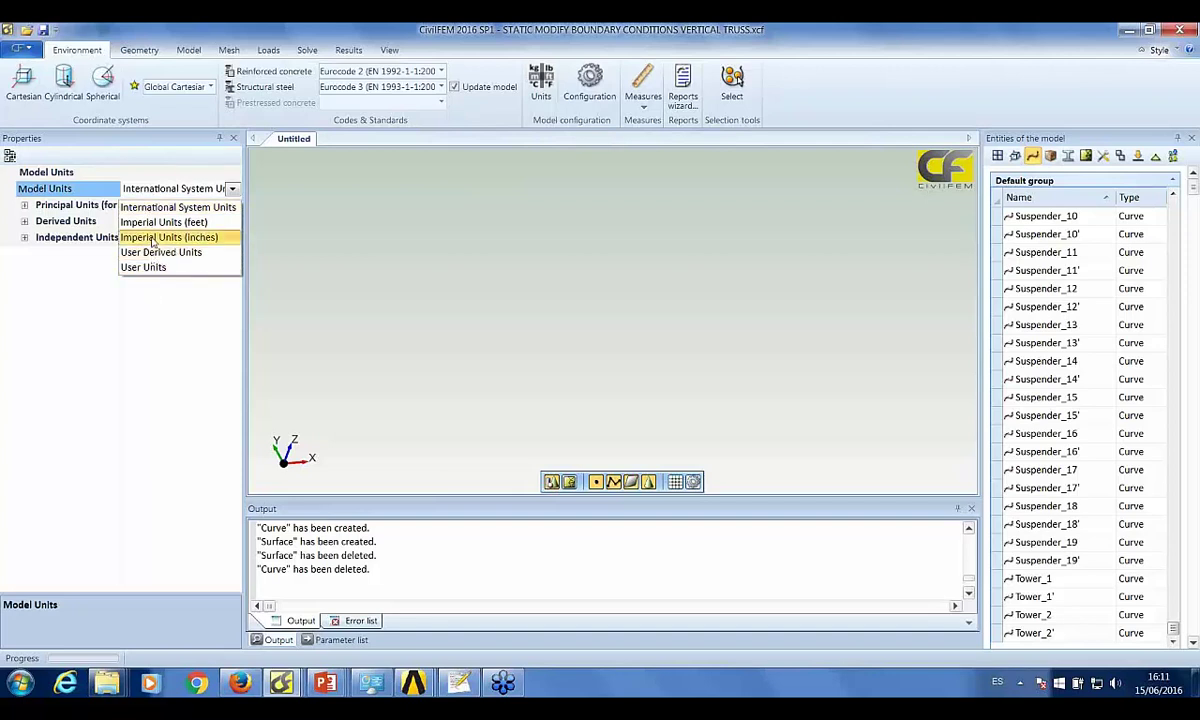
left_click(152, 177)
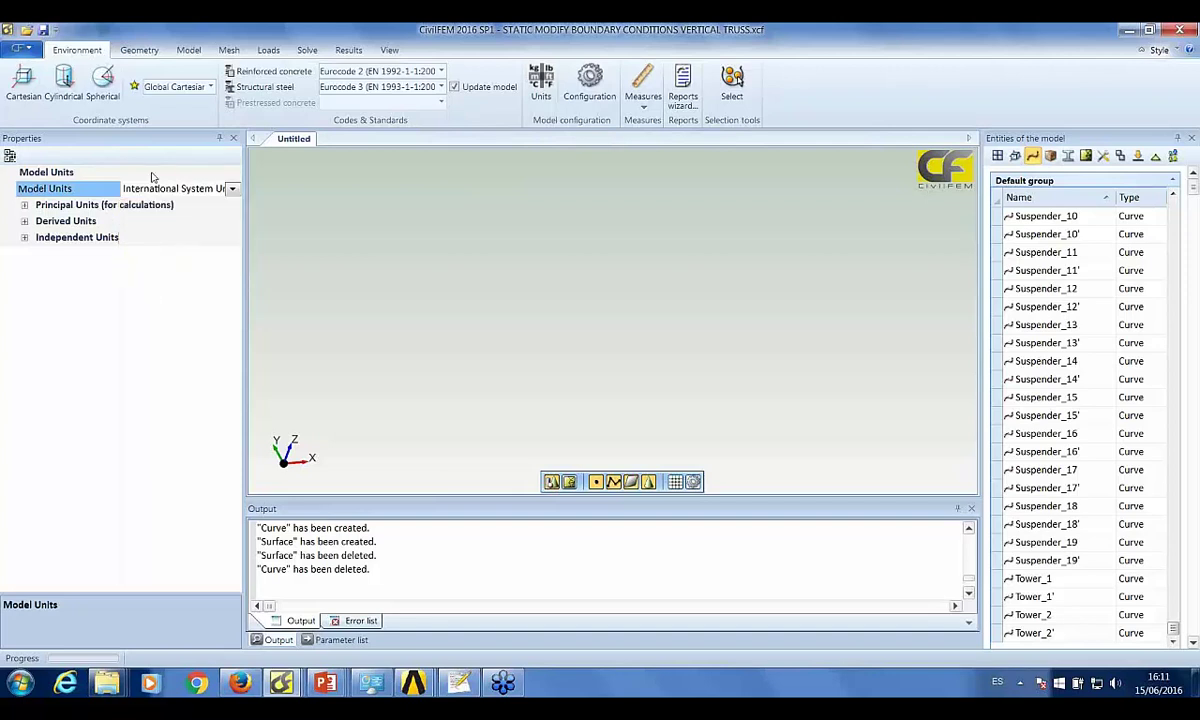
left_click(24, 205)
left_click(24, 302)
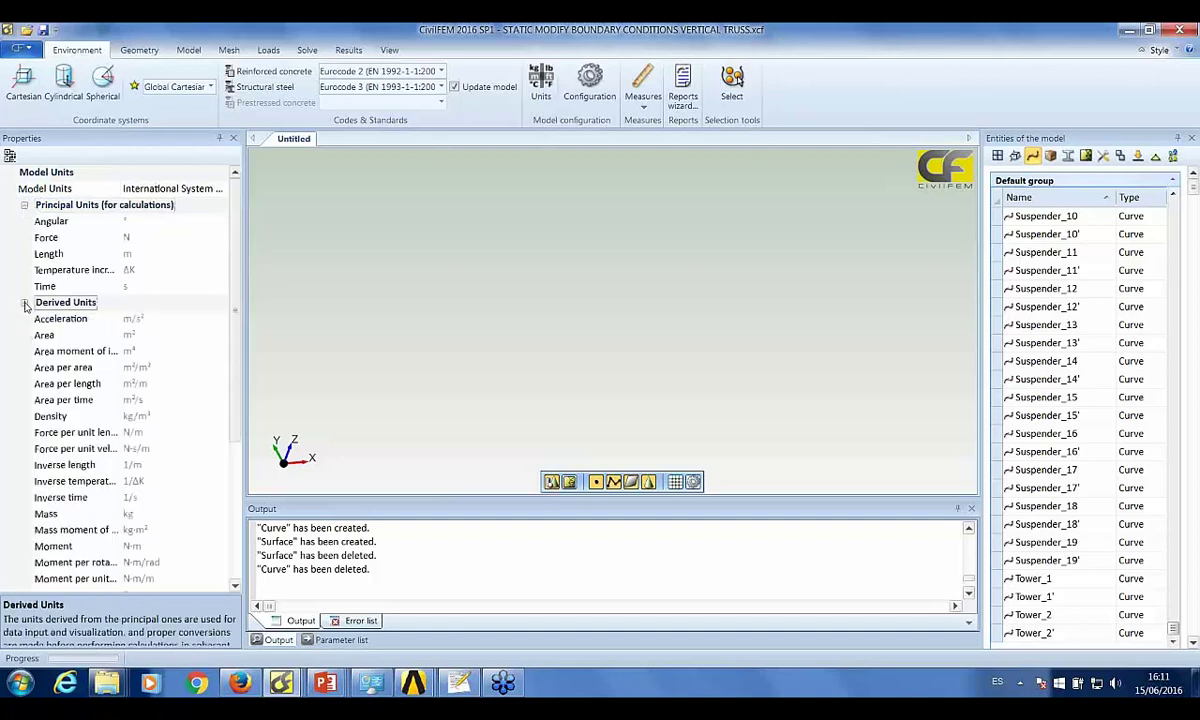
left_click(24, 302)
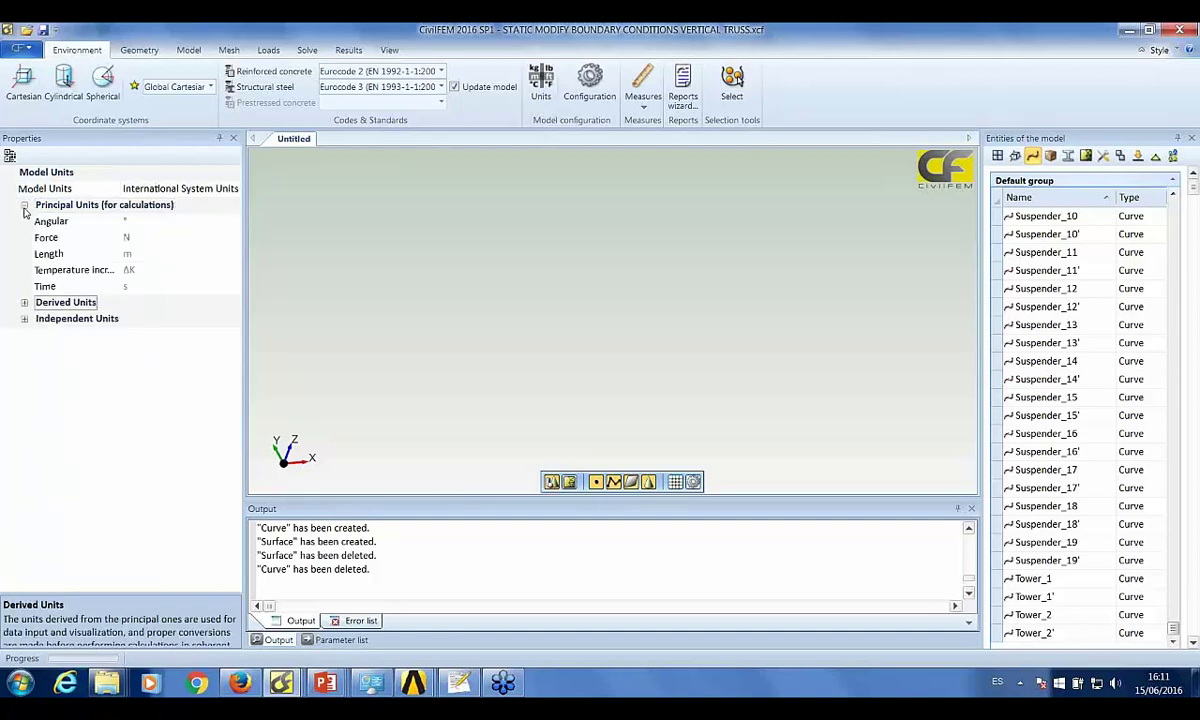
left_click(24, 205)
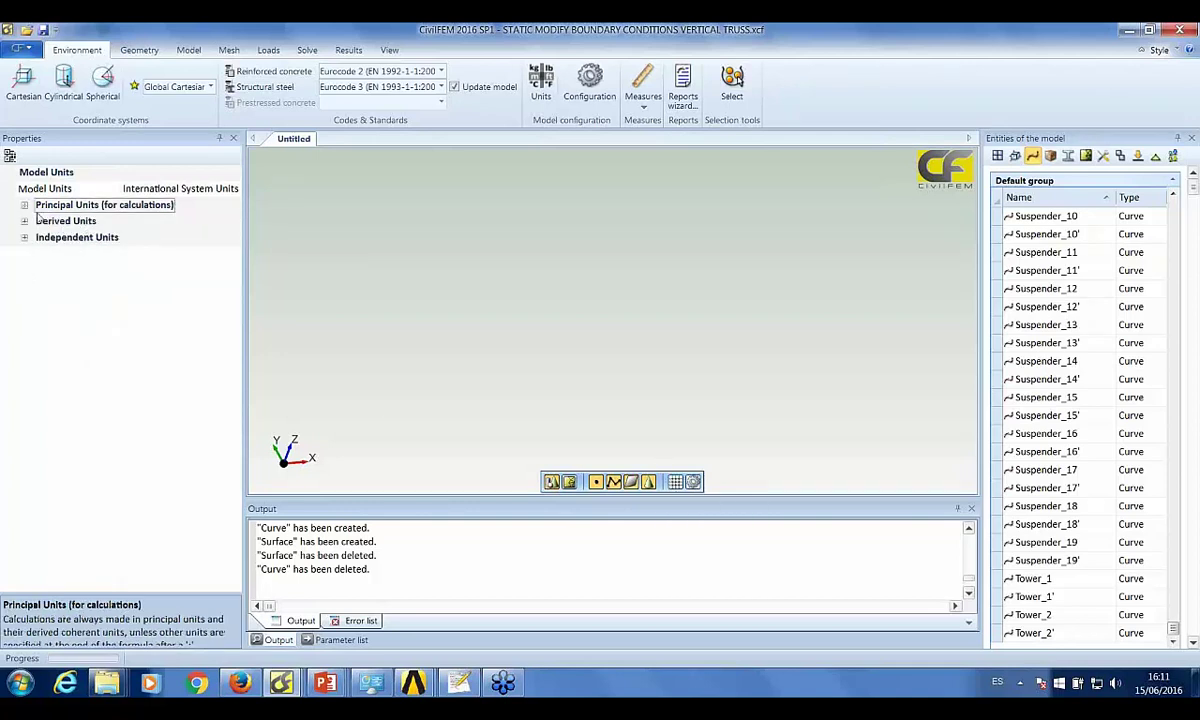
- Show the working grid from above and draw a three-point arc from (-24, 15, 0) through (-2, -3, 0) to (29, 13, 0) m
left_click(675, 482)
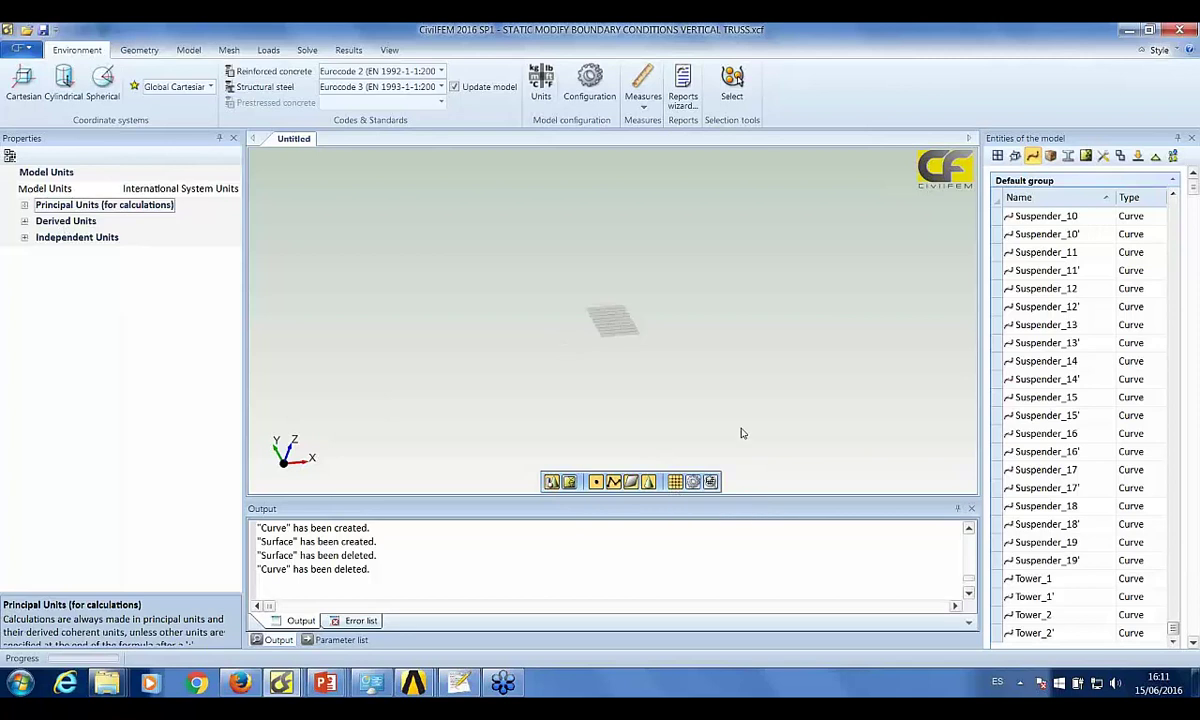
left_click(710, 482)
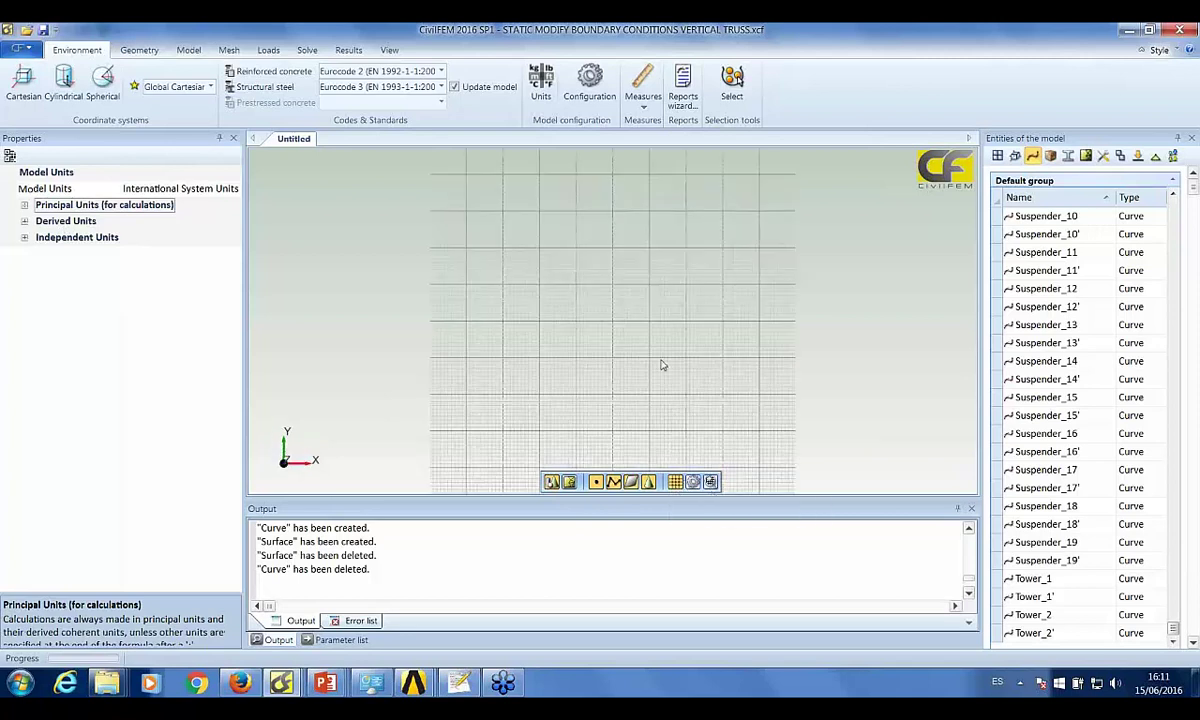
left_click(140, 51)
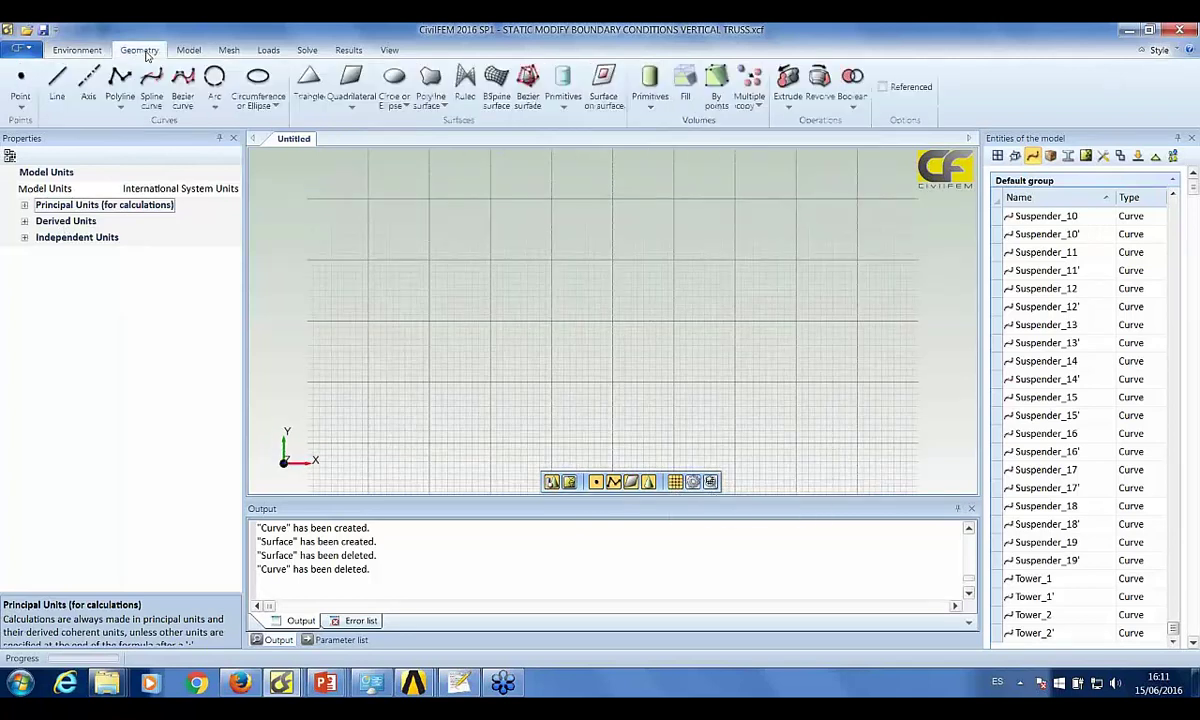
left_click(214, 106)
left_click(240, 156)
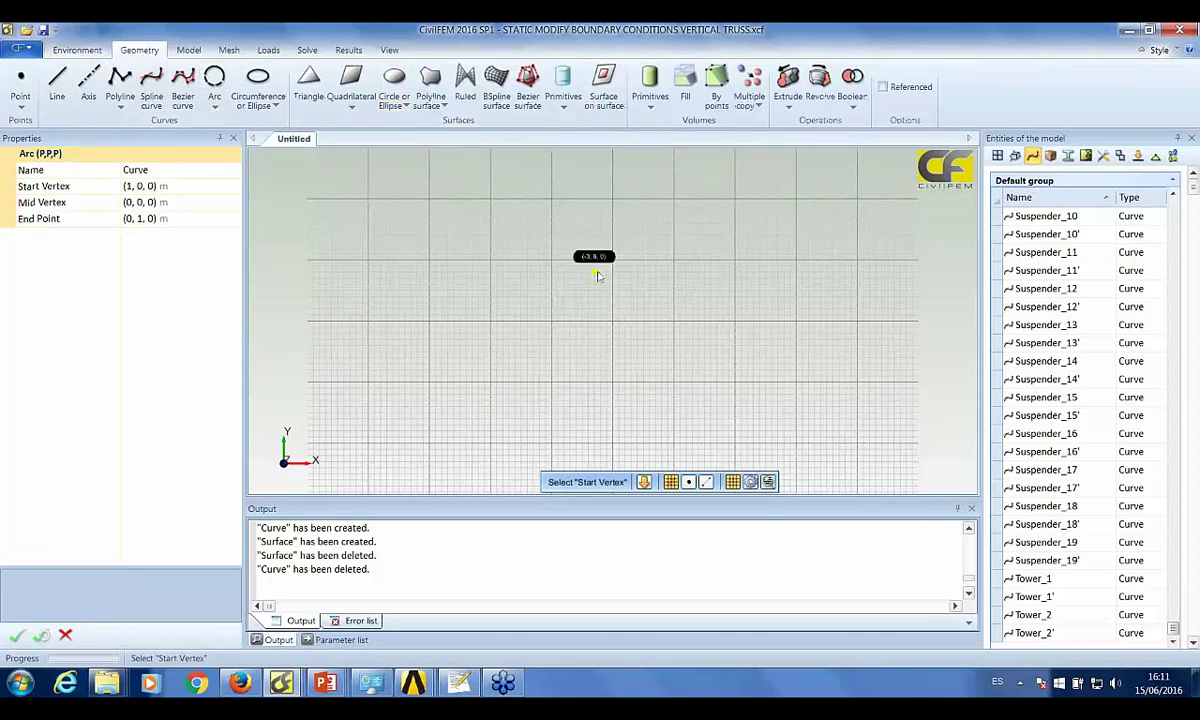
left_click(465, 229)
left_click(600, 339)
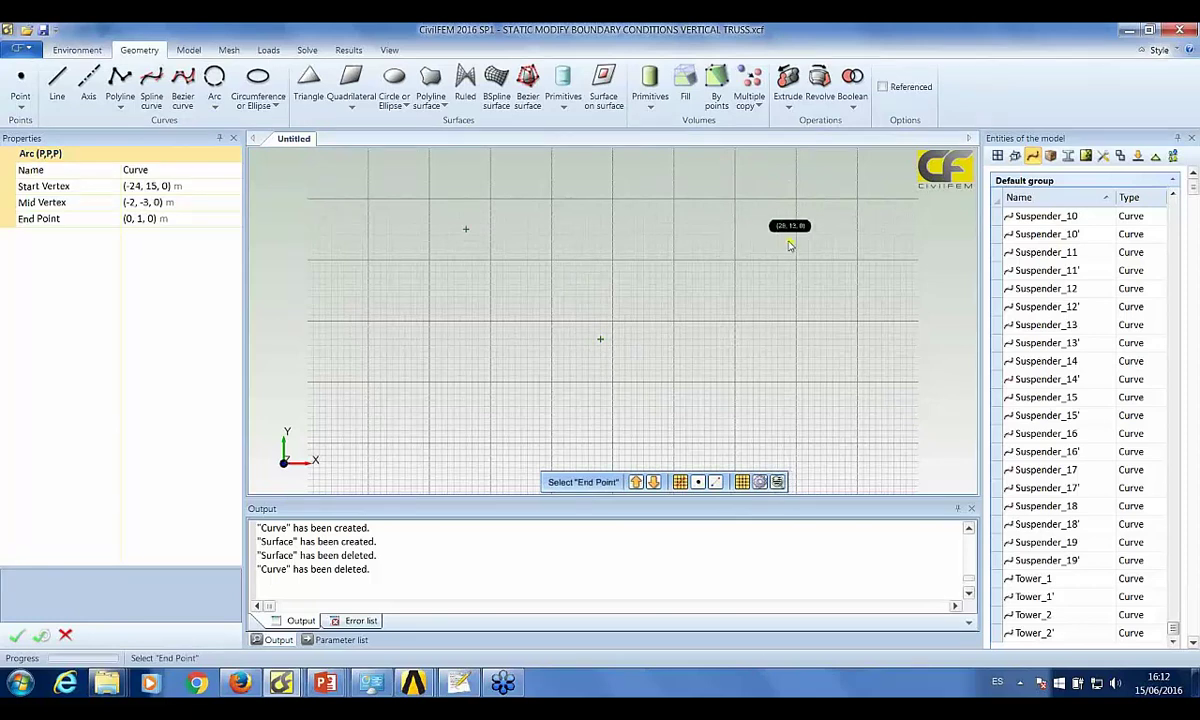
left_click(789, 246)
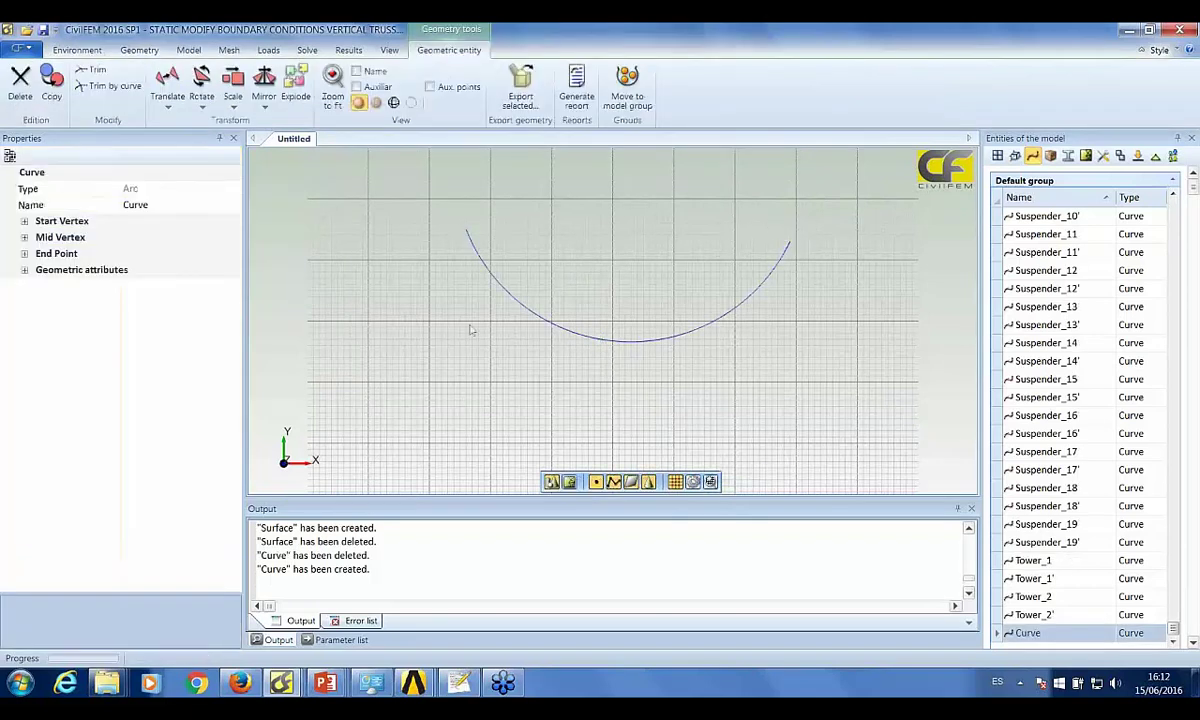
- Expand the arc's properties and express its start vertex coordinates in mm, mid vertex in inches and end point in feet
left_click(9, 156)
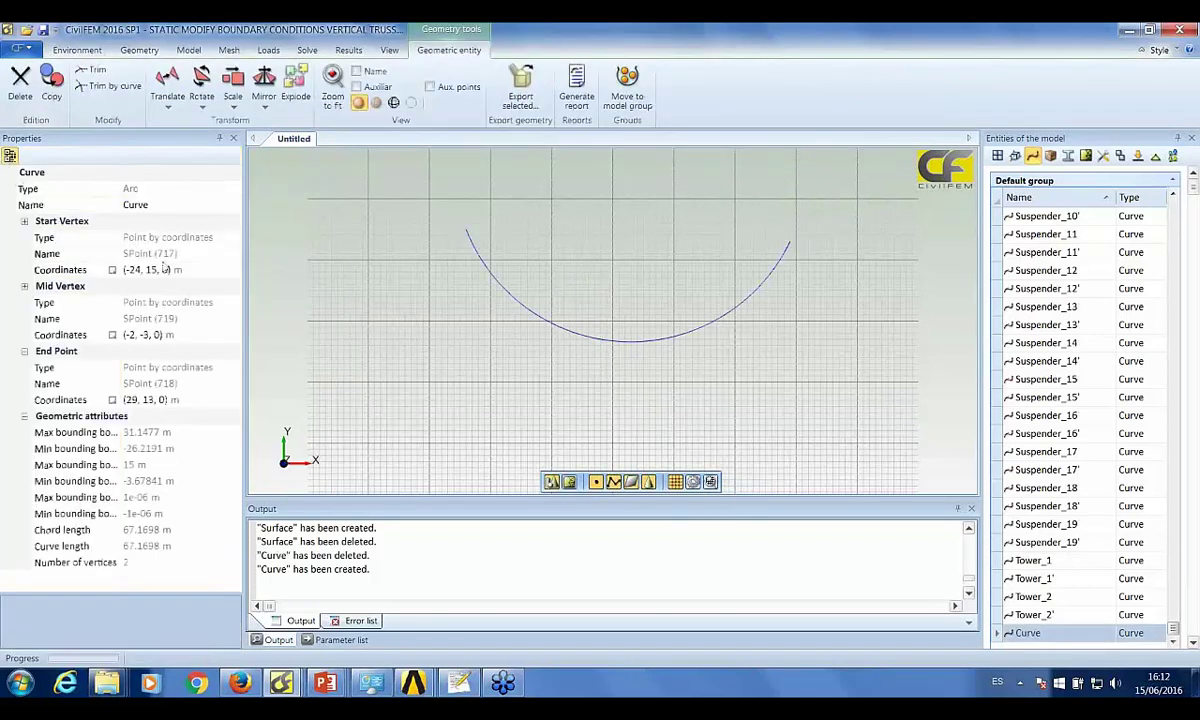
left_click(220, 268)
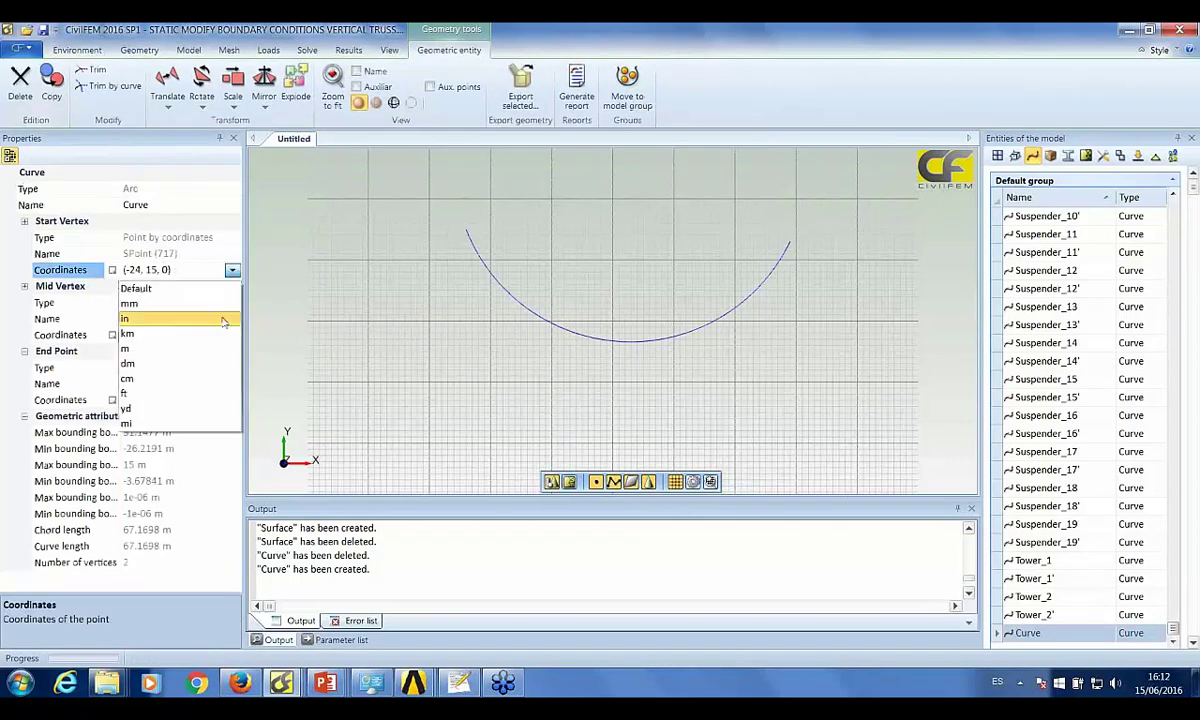
left_click(212, 303)
left_click(231, 337)
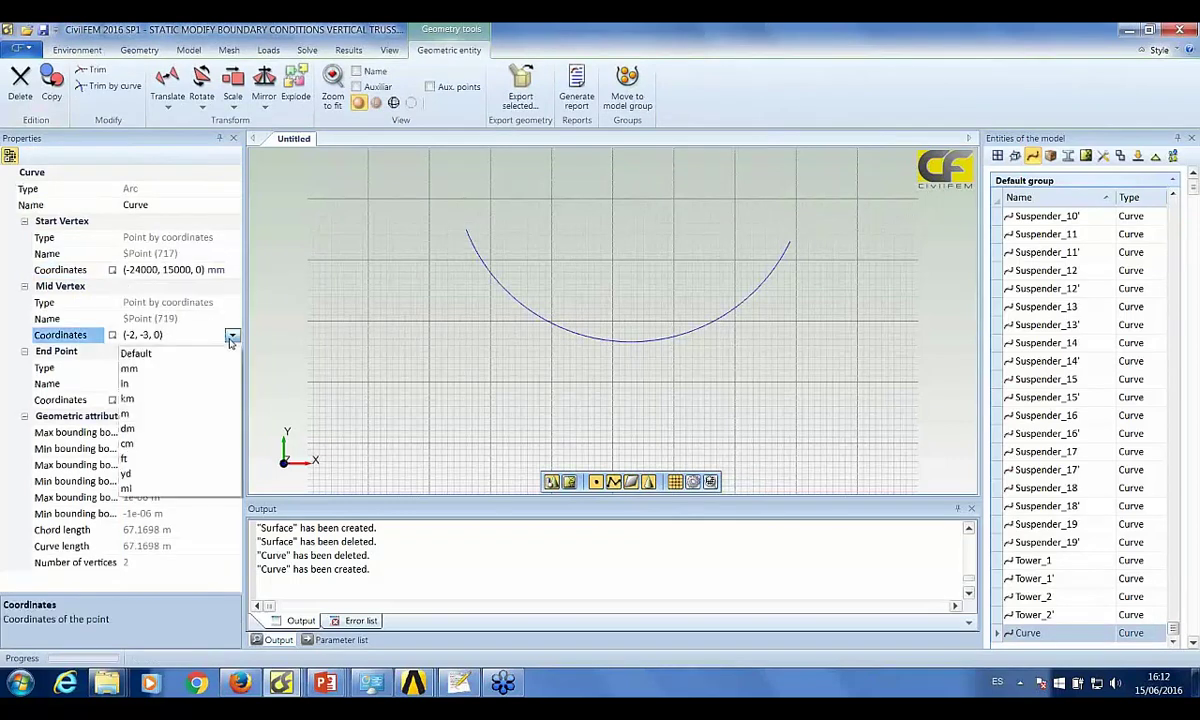
left_click(206, 381)
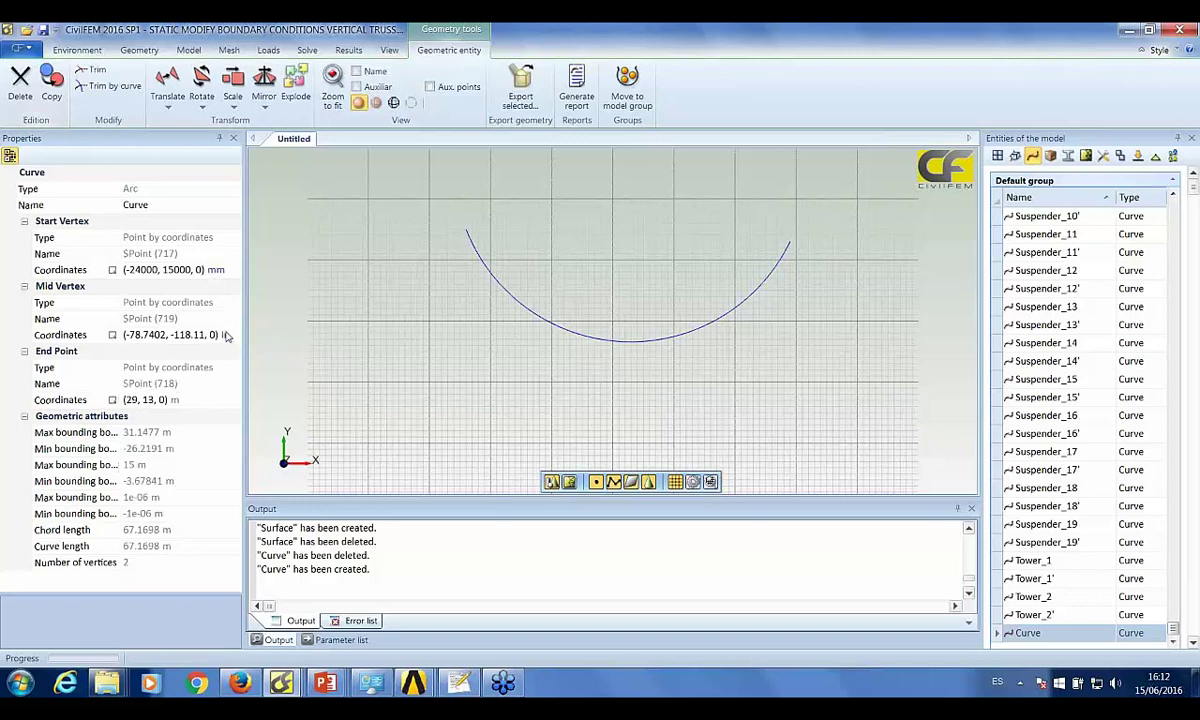
left_click(222, 399)
left_click(232, 400)
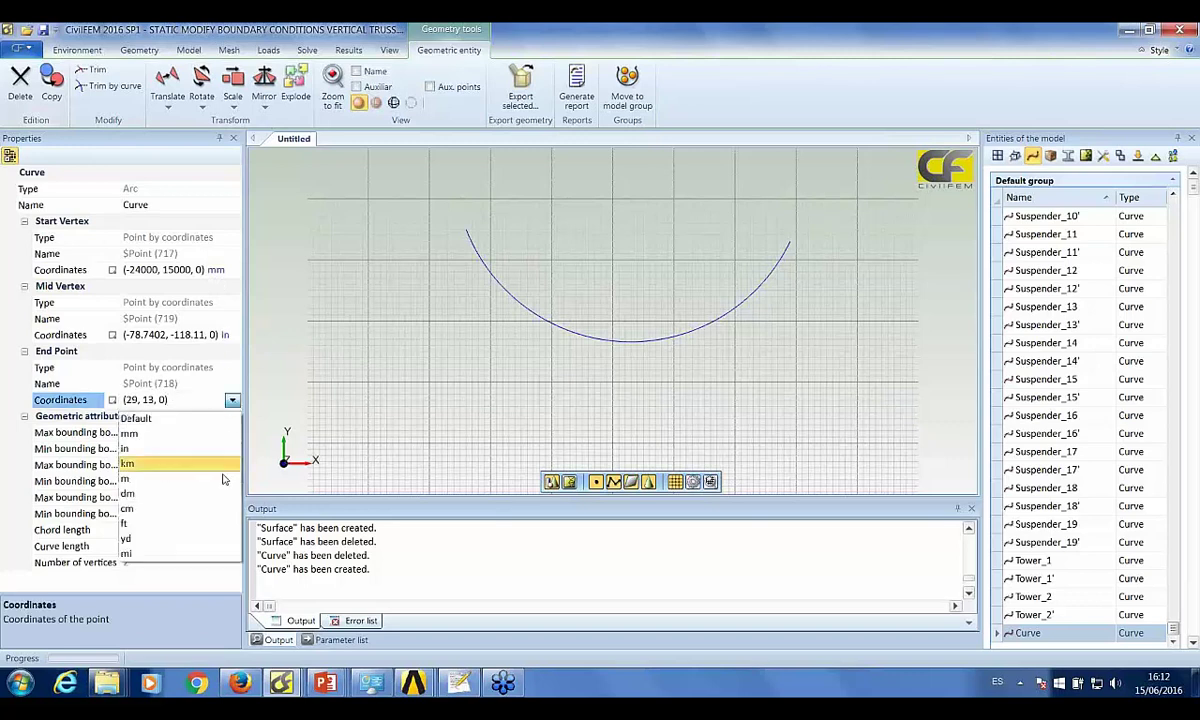
left_click(195, 523)
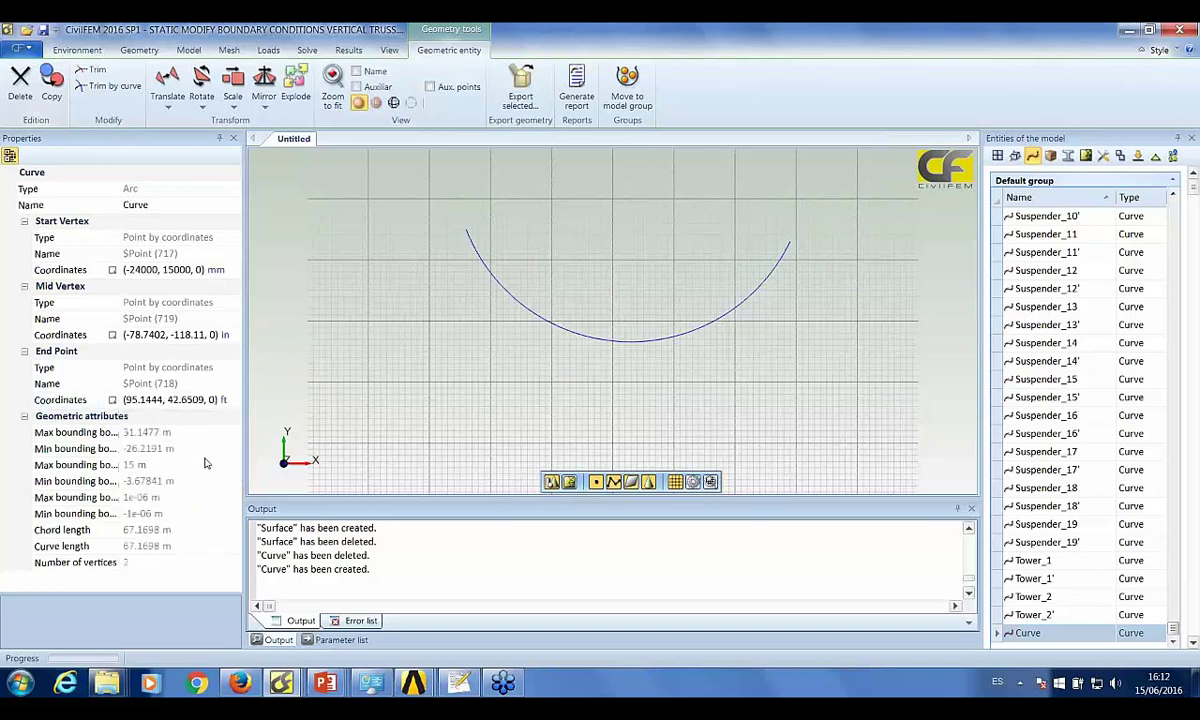
- Create an Fe360 structural steel material according to Eurocode 3
scroll(269, 341, "down", 1)
scroll(268, 342, "up", 1)
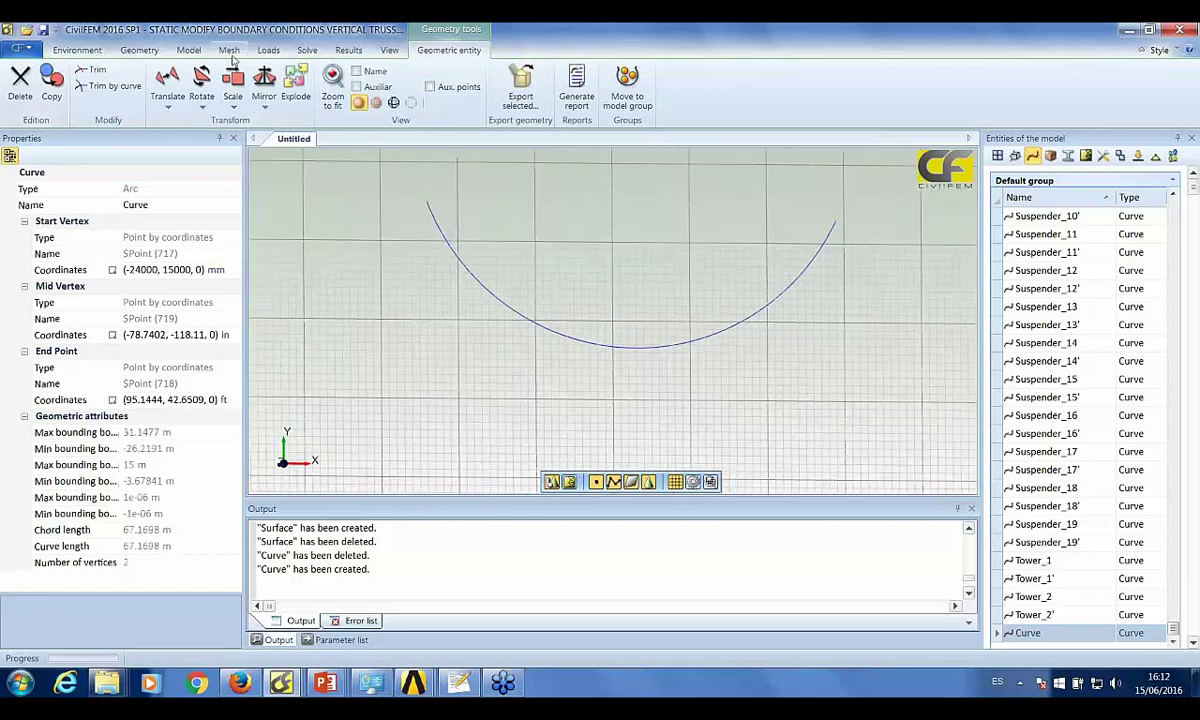
left_click(190, 50)
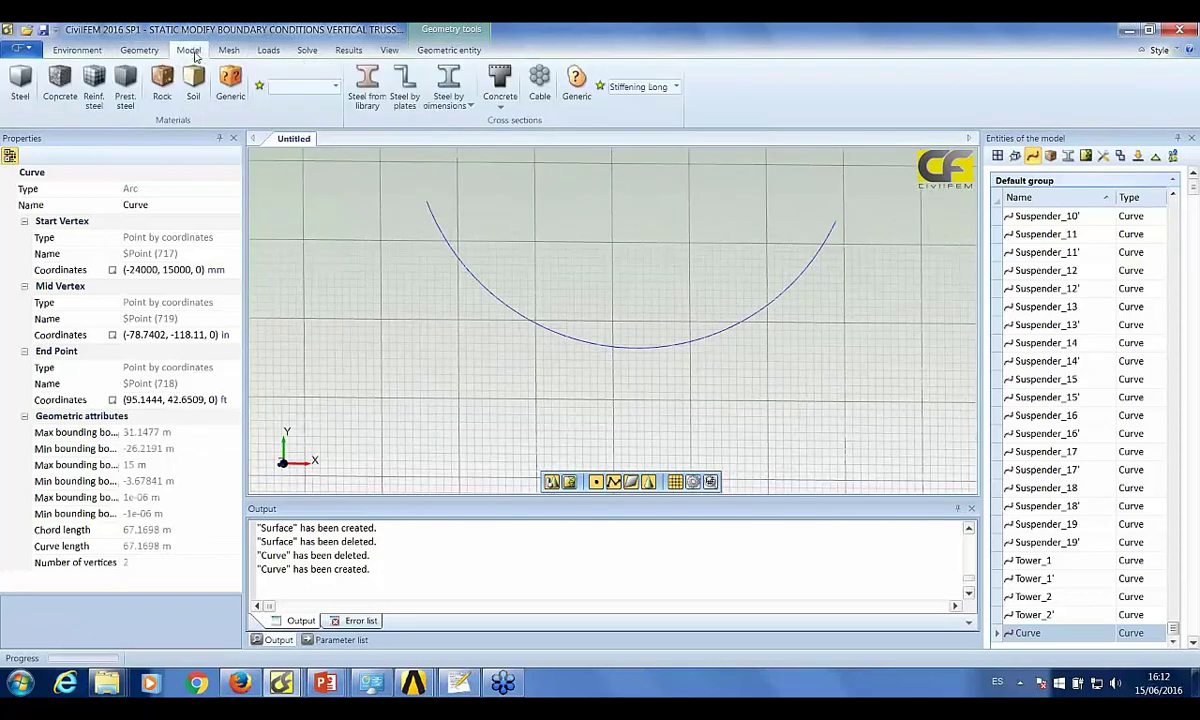
left_click(22, 90)
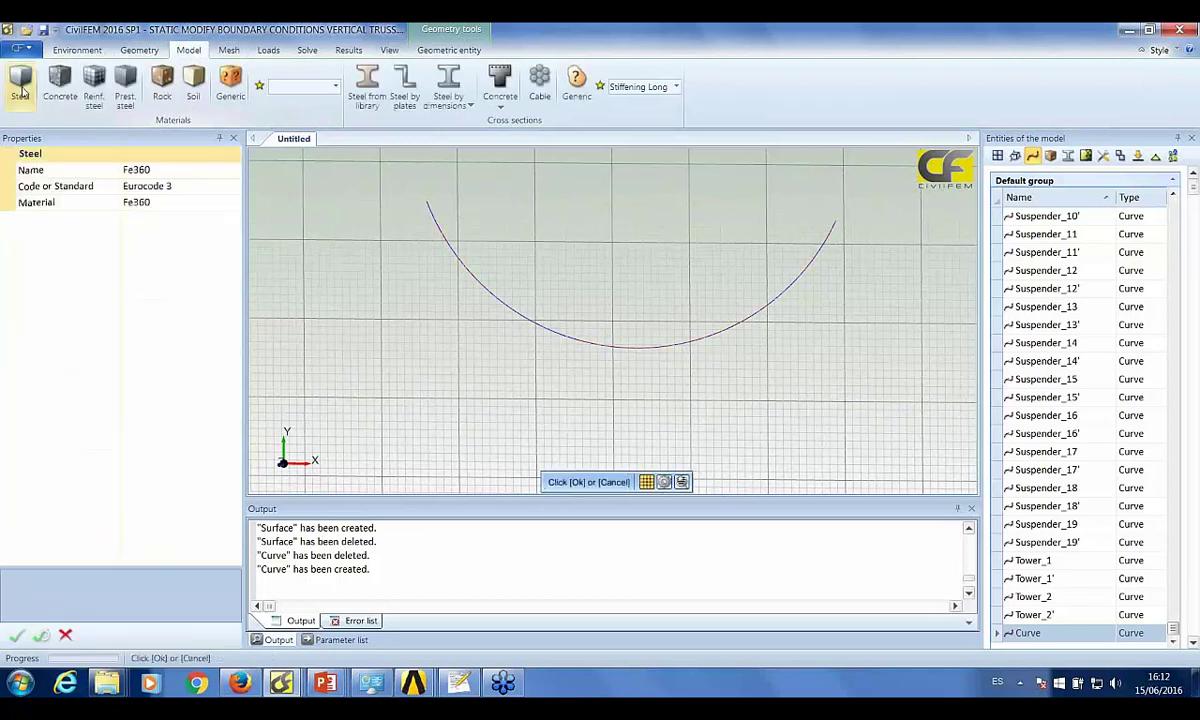
left_click(197, 182)
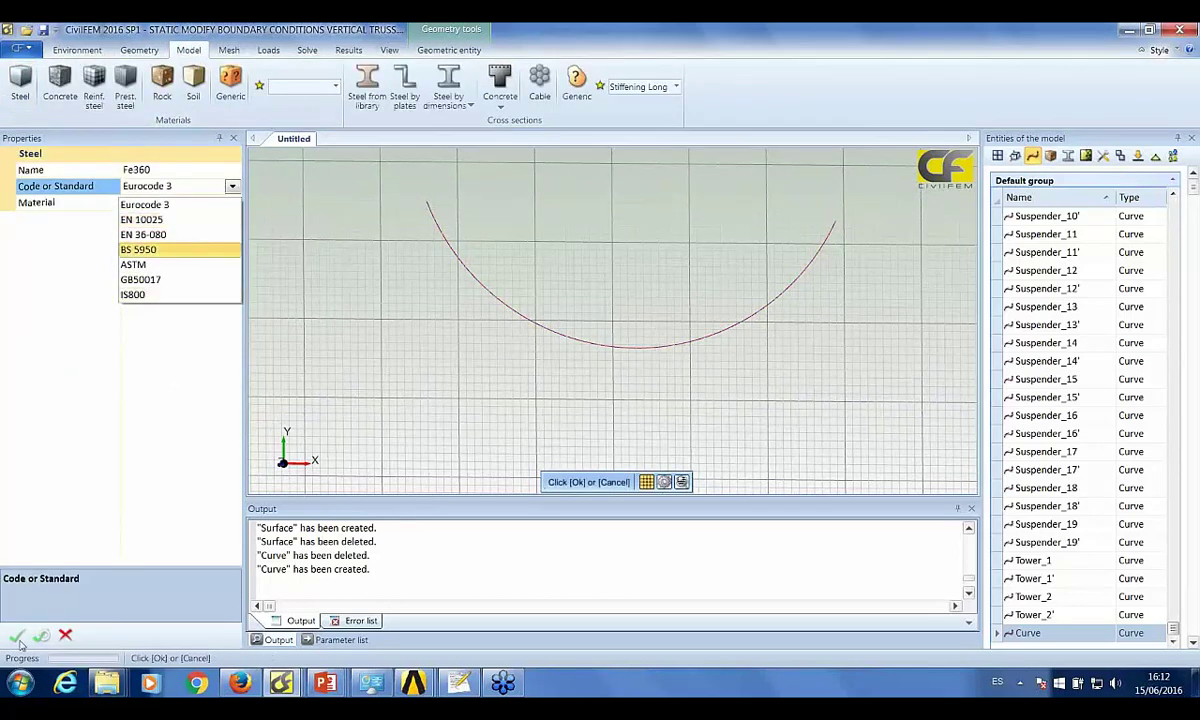
left_click(22, 604)
left_click(21, 640)
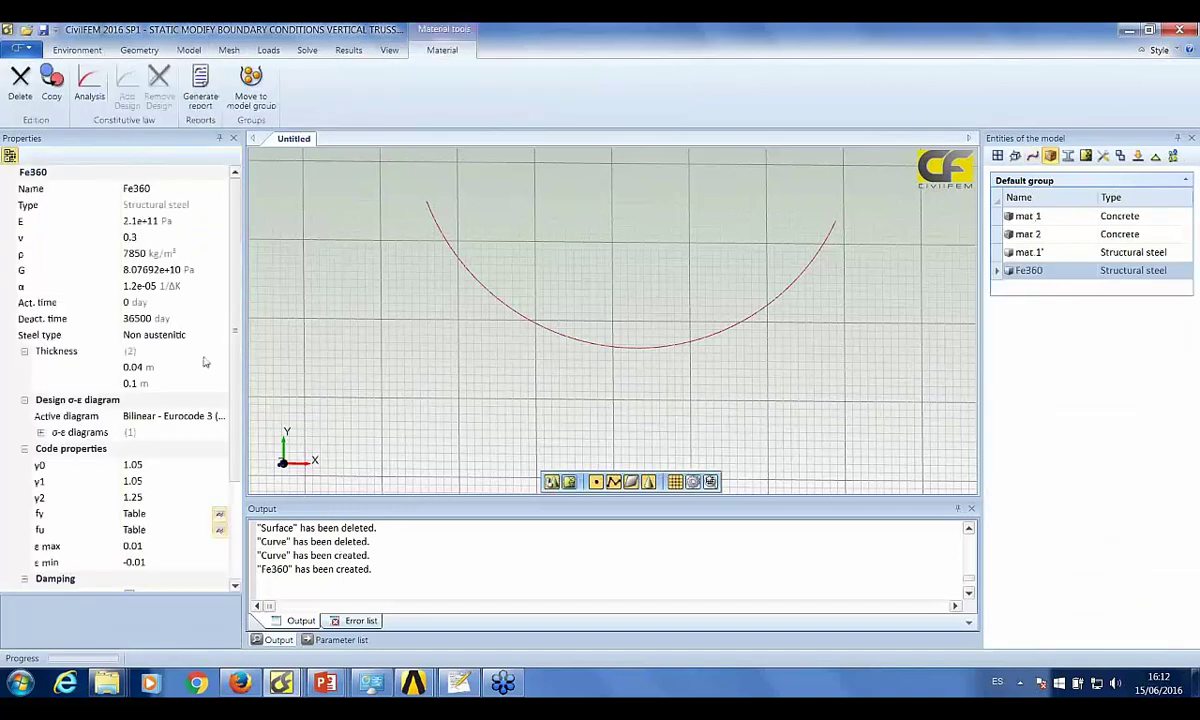
- Set the units of the Fe360 steel's elastic modulus to psi and of its density to kg/m³
left_click(198, 215)
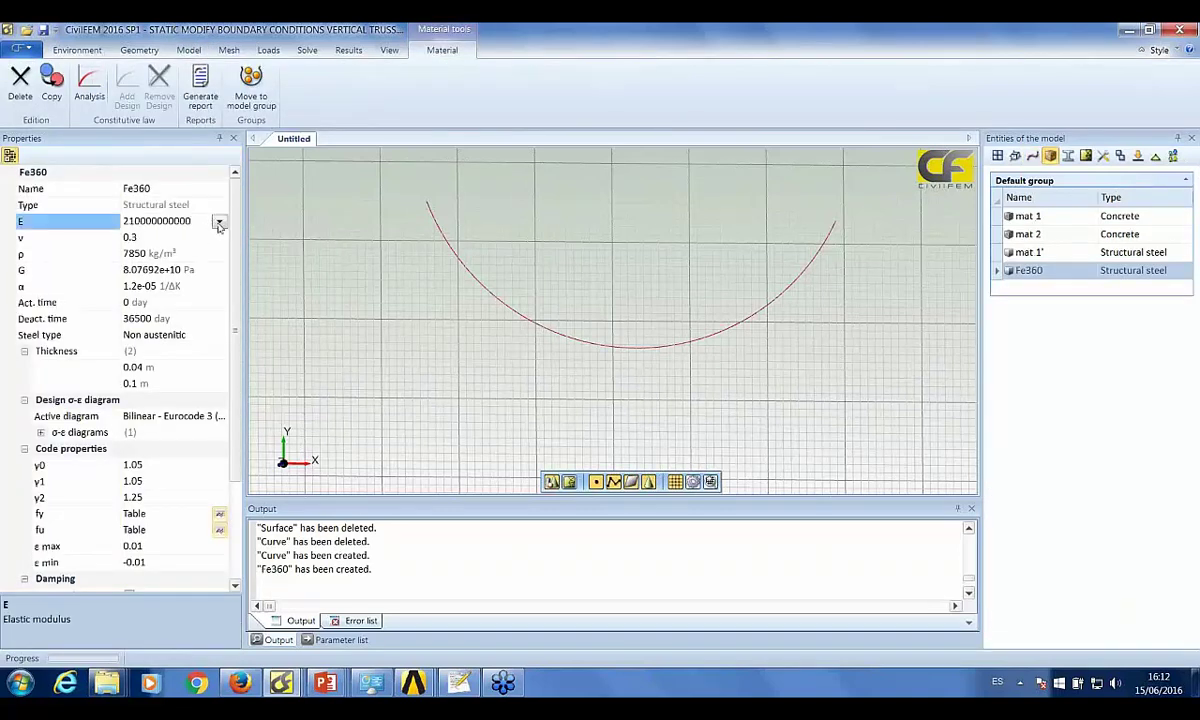
left_click(219, 221)
left_click(193, 314)
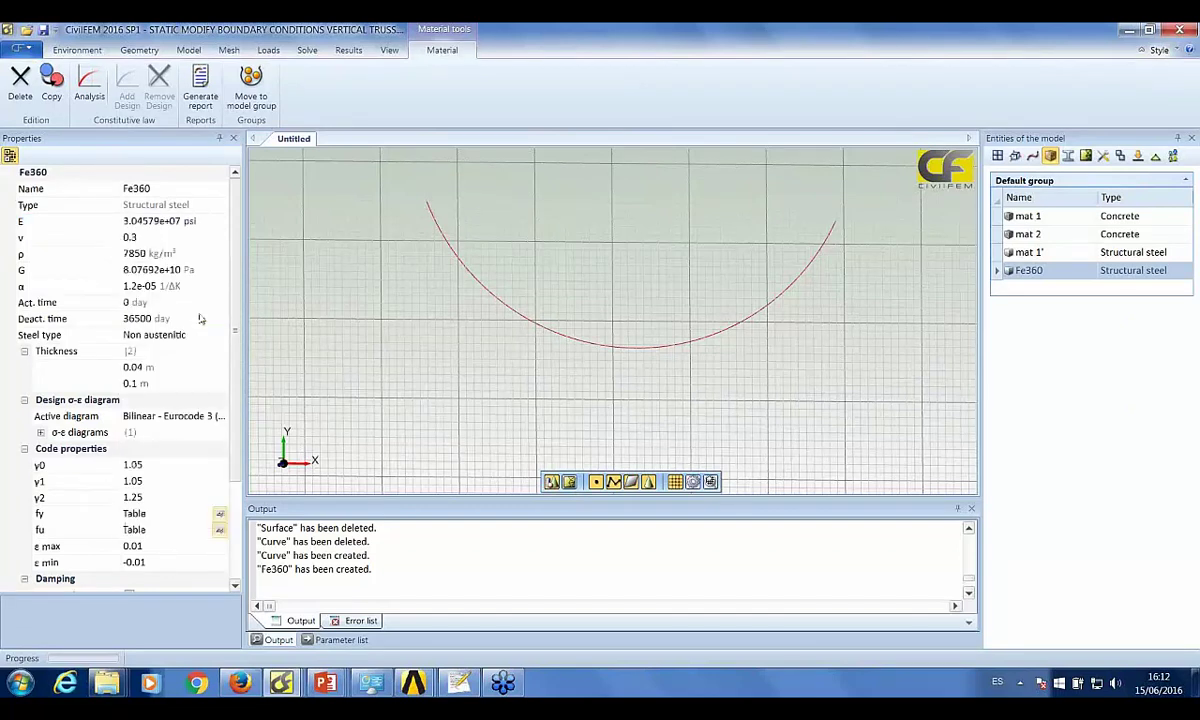
left_click(212, 255)
left_click(218, 254)
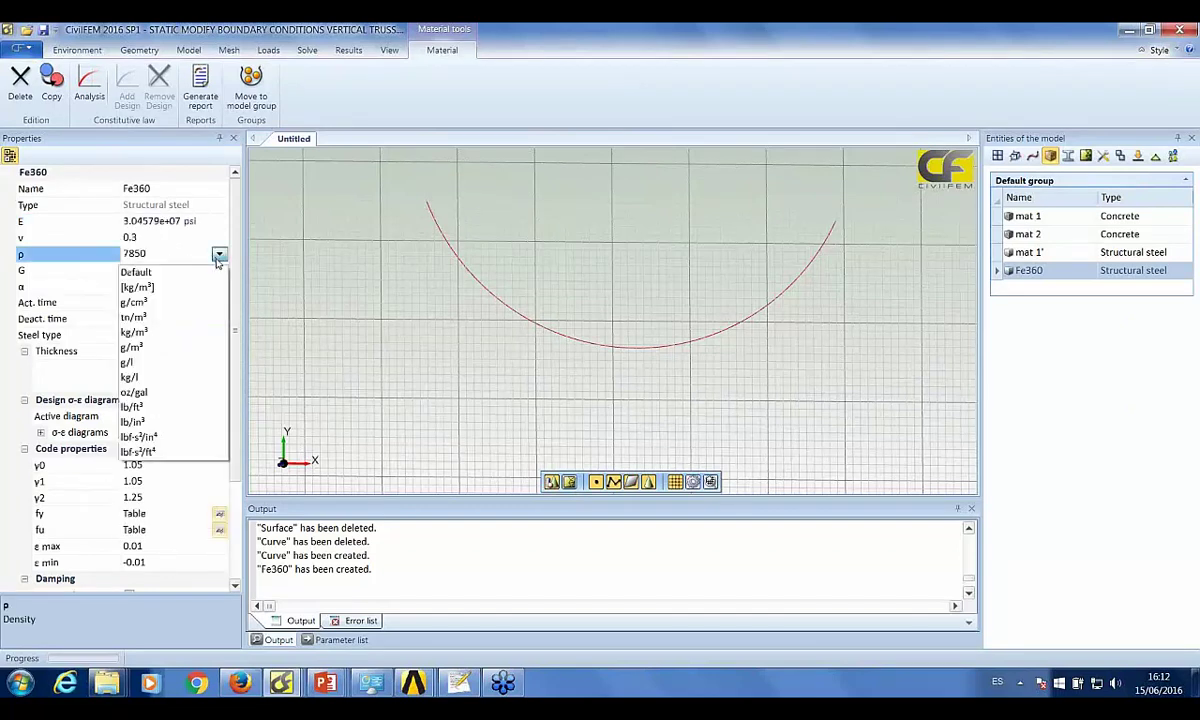
left_click(213, 333)
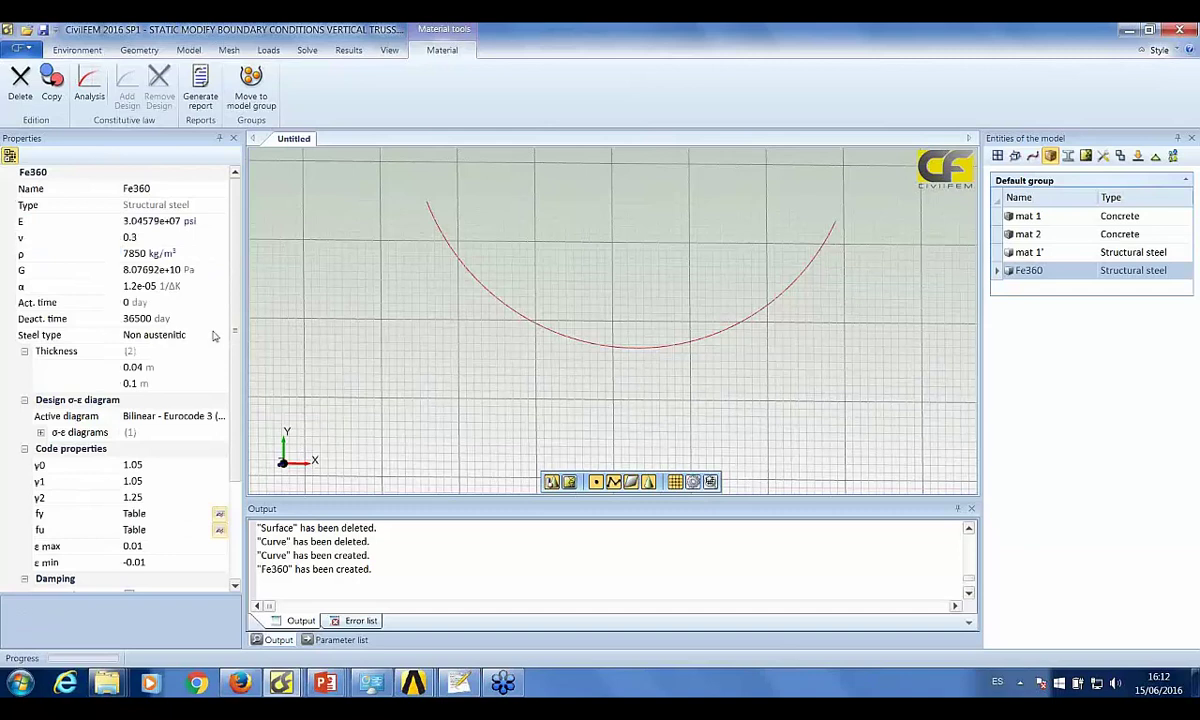
- Look through the Fe360 steel's general, thickness, design diagram, code and damping properties
left_click_drag(232, 331, 237, 366)
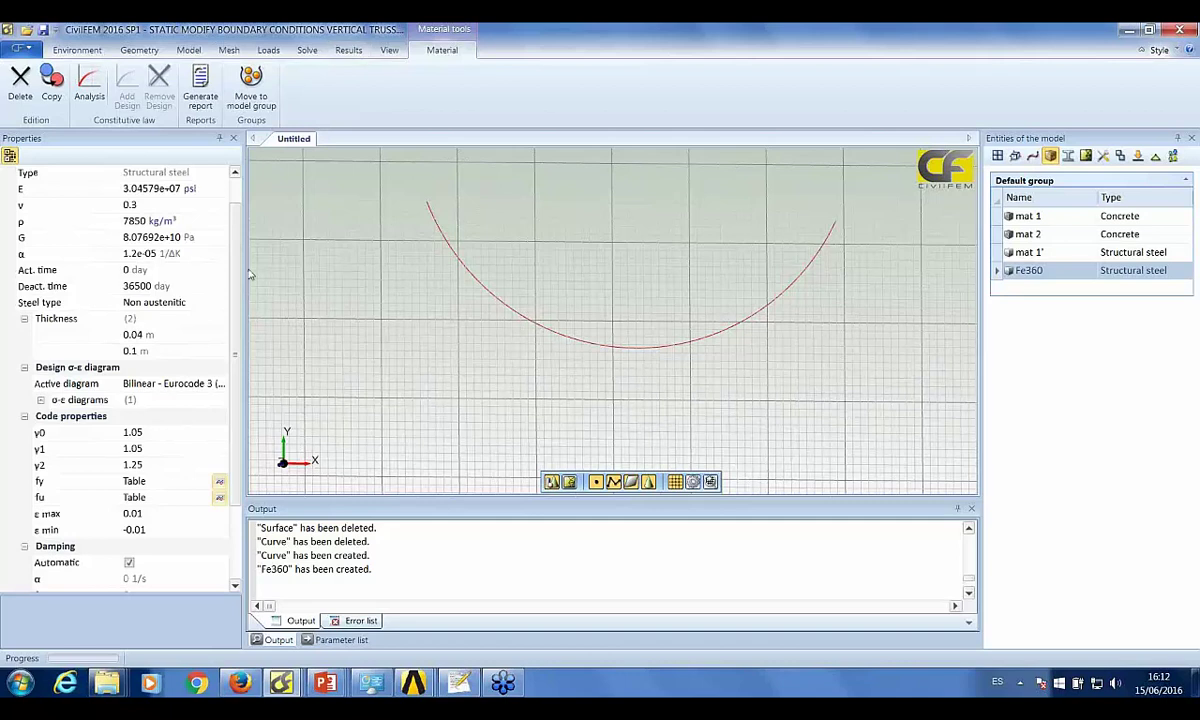
scroll(238, 248, "up", 1)
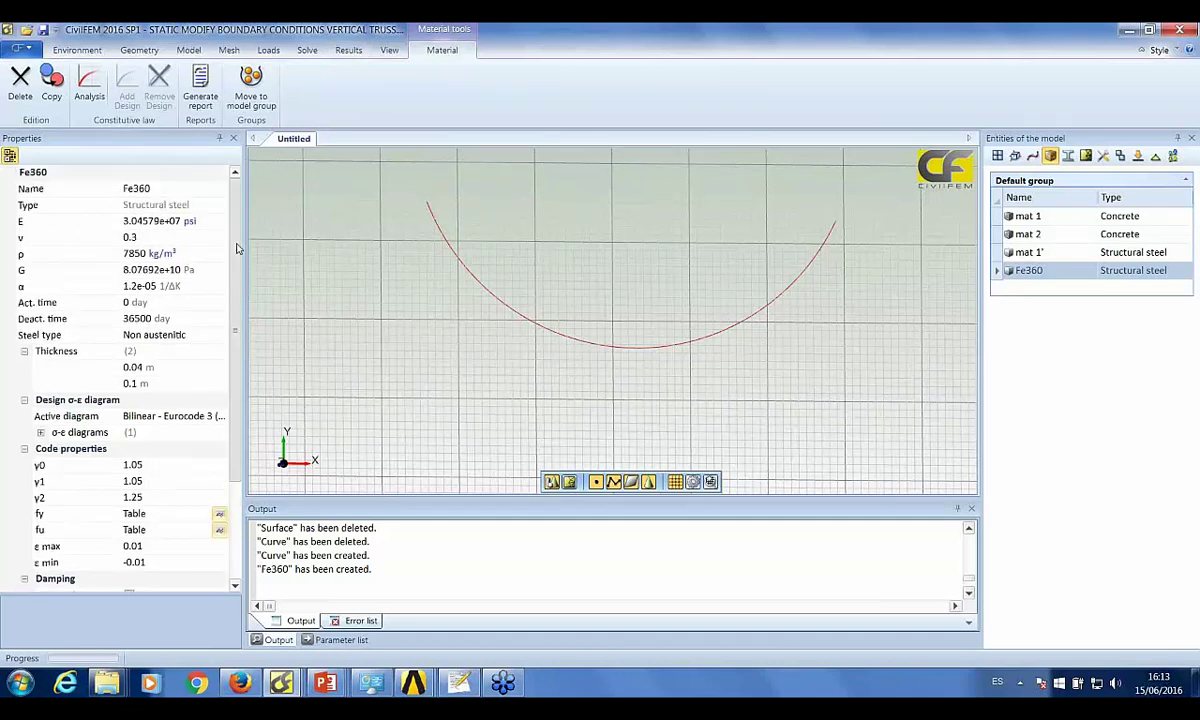
scroll(238, 300, "down", 2)
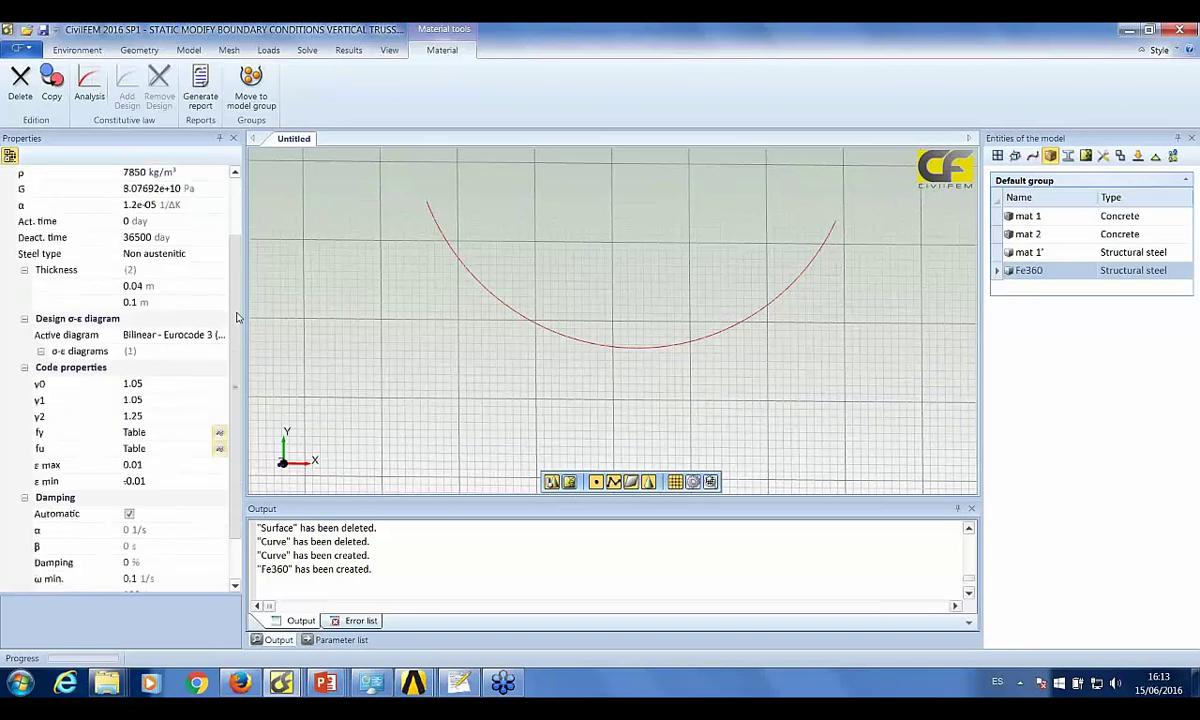
scroll(238, 305, "up", 1)
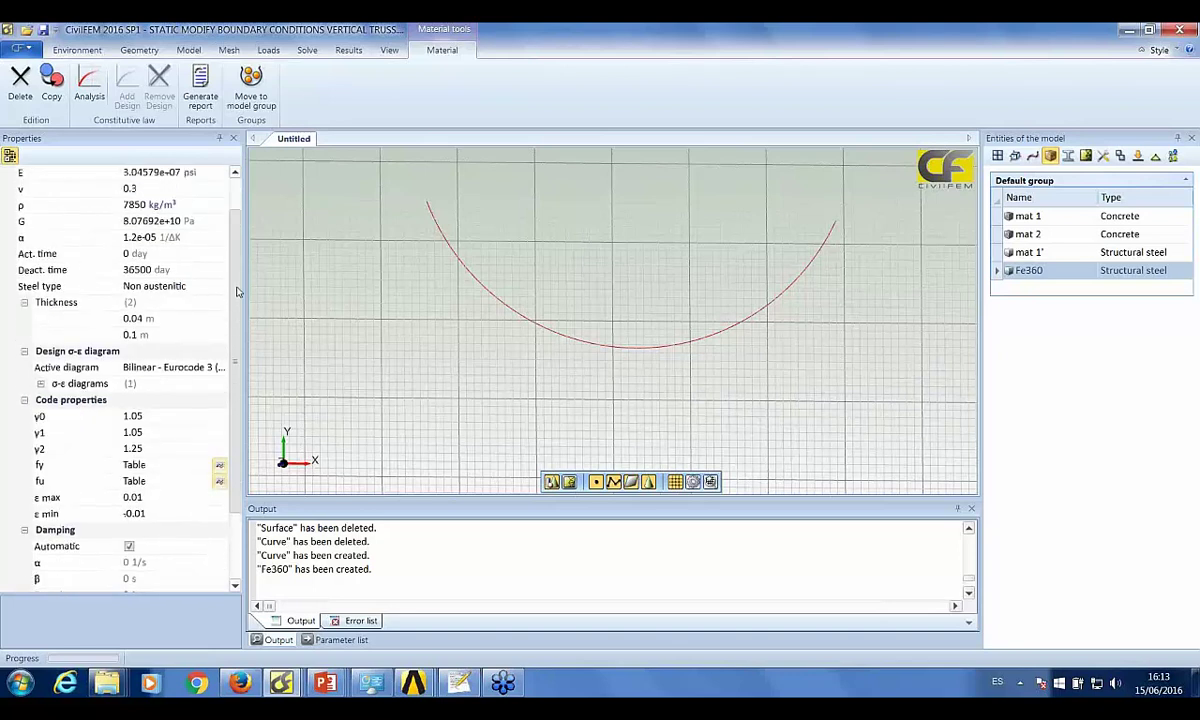
scroll(238, 291, "up", 1)
scroll(237, 275, "down", 2)
scroll(236, 258, "up", 2)
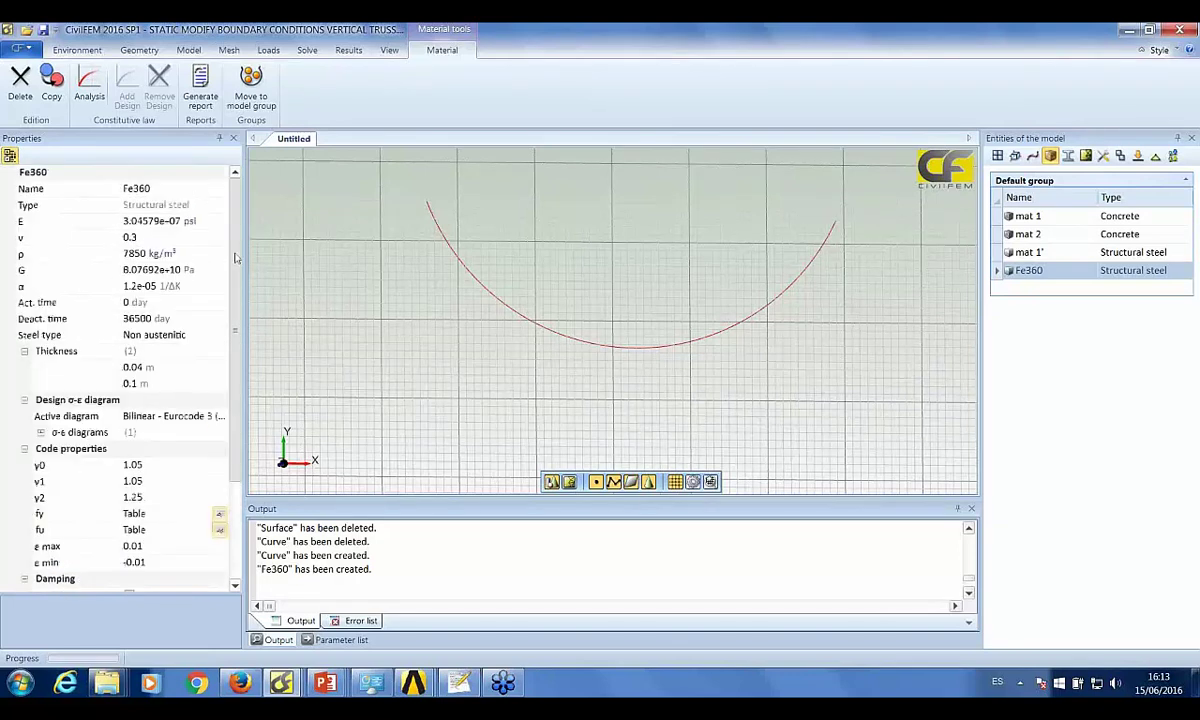
scroll(234, 275, "down", 2)
scroll(231, 291, "up", 1)
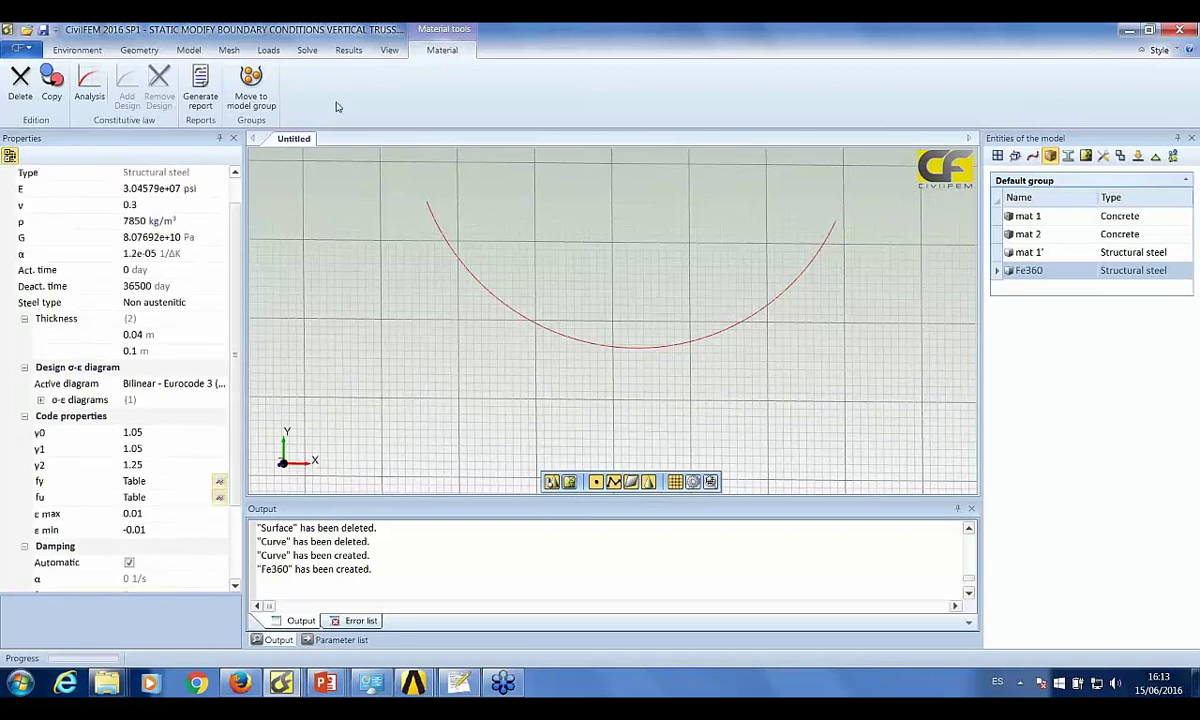
- Browse the pressure units available for displaying the X component of stress result
left_click(348, 50)
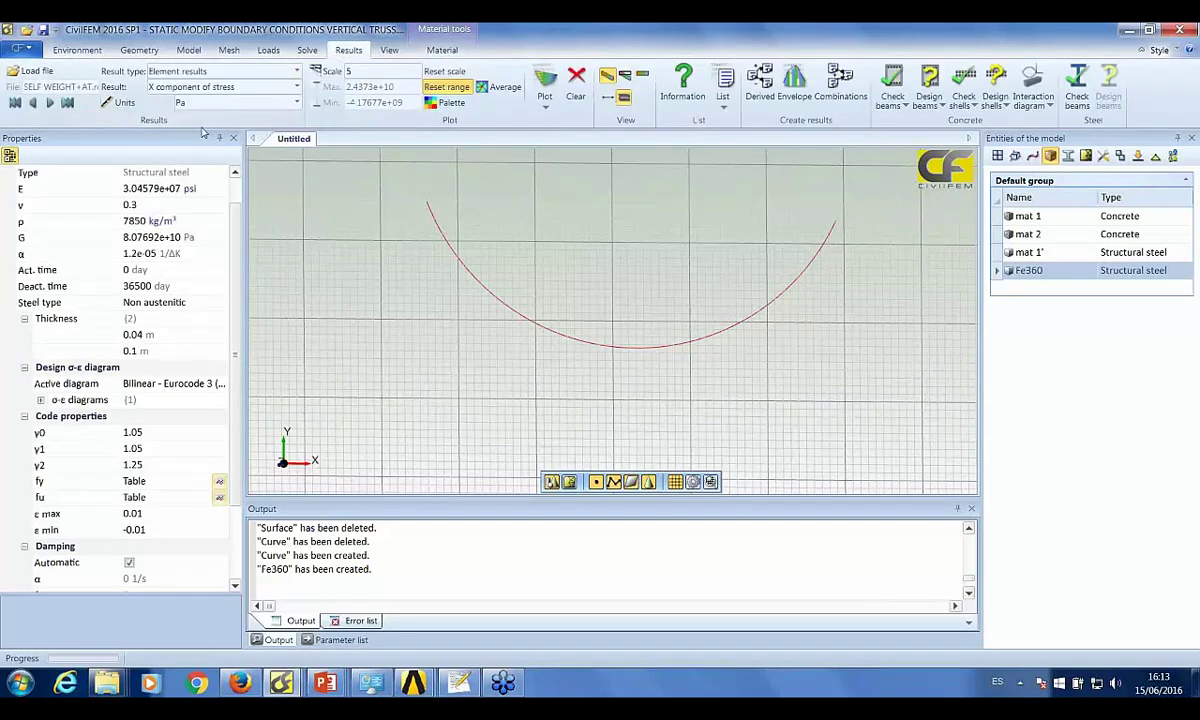
left_click(278, 102)
scroll(270, 146, "down", 5)
scroll(270, 150, "up", 4)
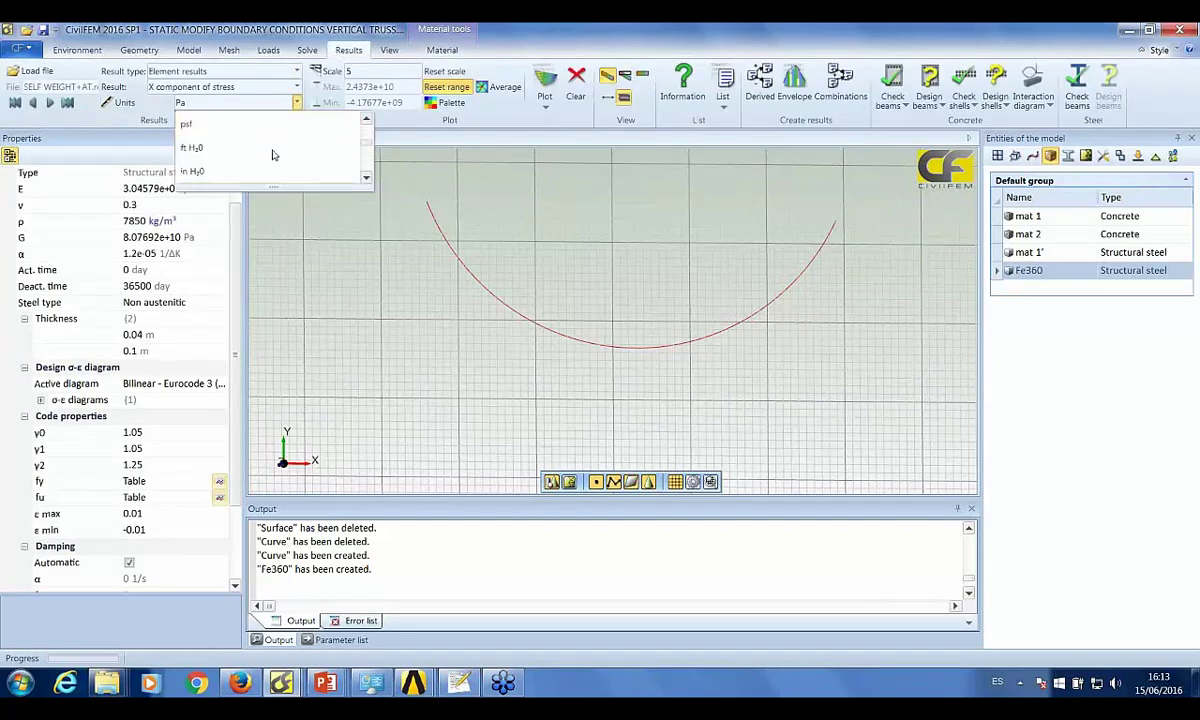
- Delete the arc curve from the model
left_click(145, 50)
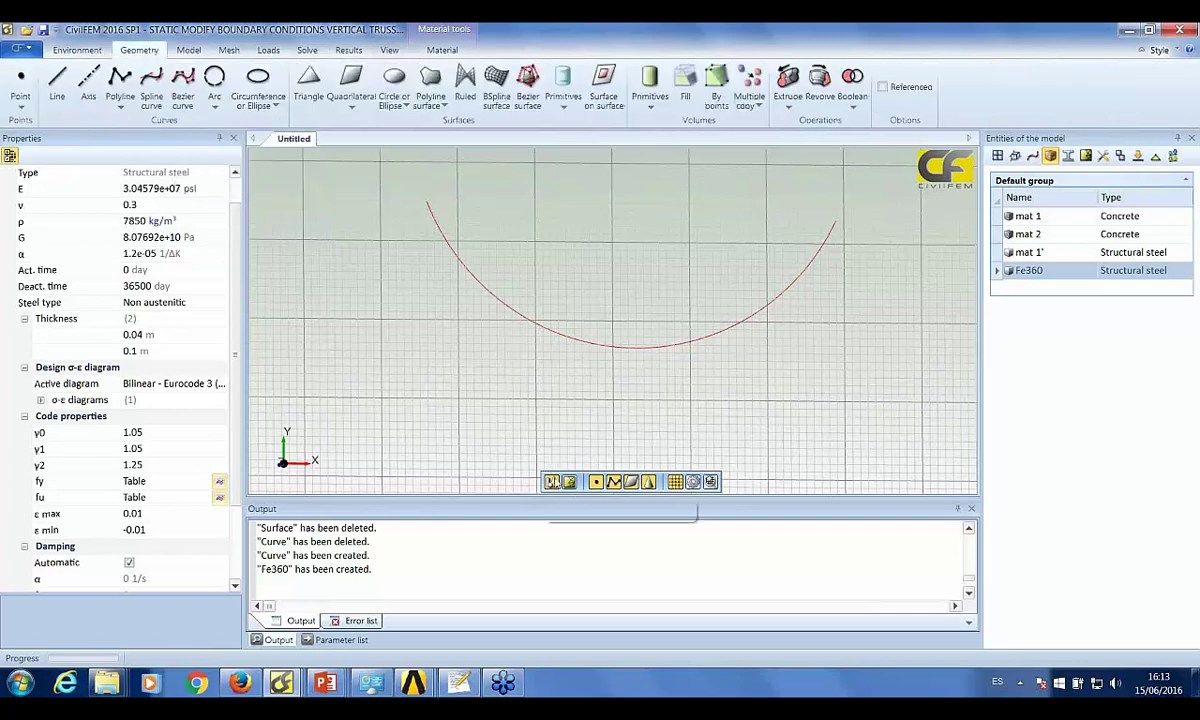
left_click(785, 290)
left_click(14, 82)
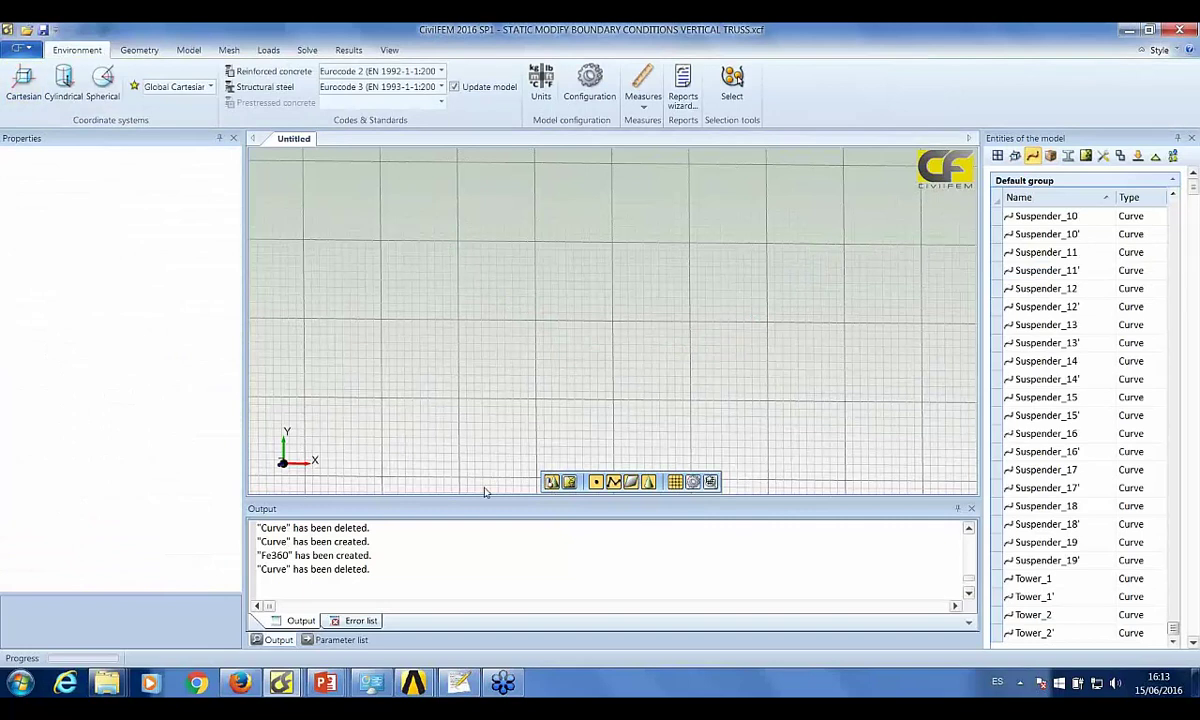
- Switch to the CivilFEM_Examples presentation in PowerPoint and review the Tacoma Narrows Bridge geometry, element model and boundary condition slides
mouse_move(324, 683)
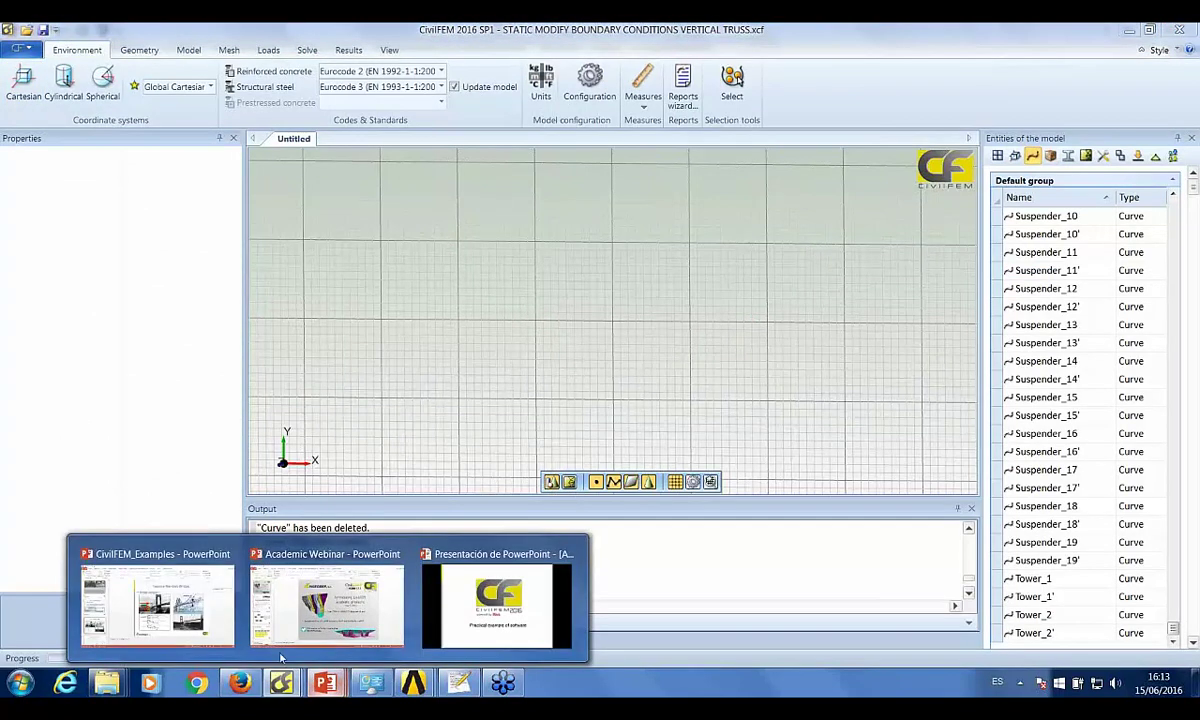
left_click(150, 575)
scroll(260, 510, "down", 1)
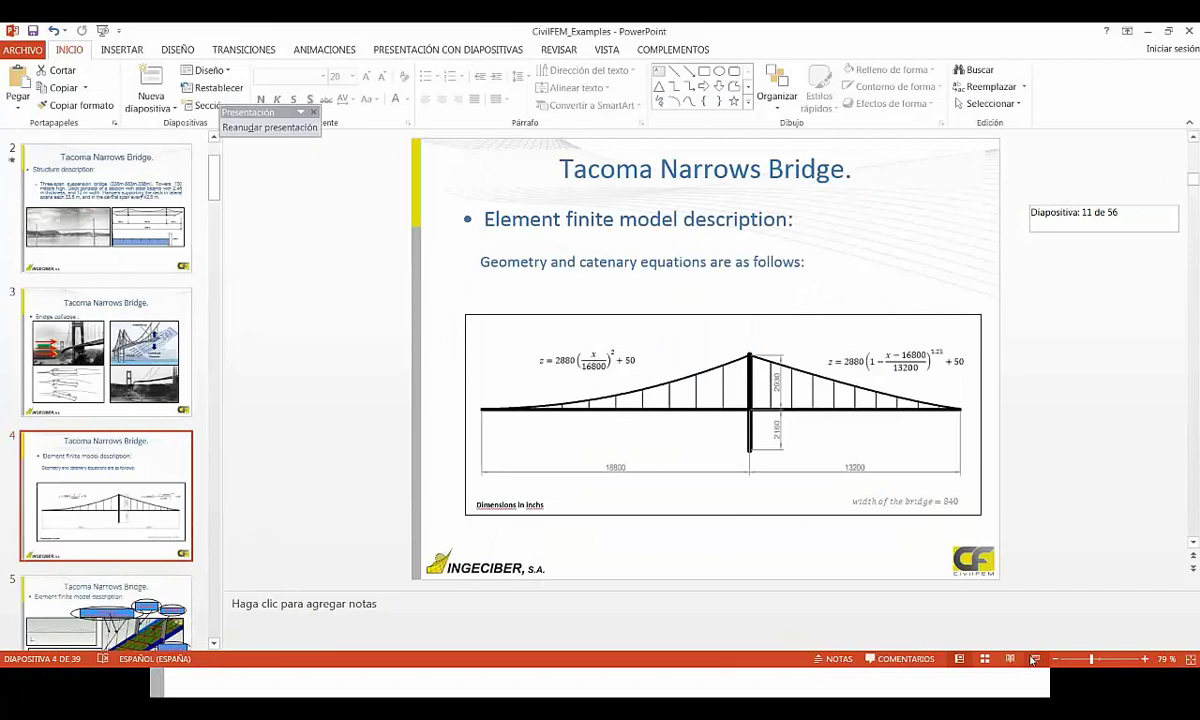
left_click(268, 127)
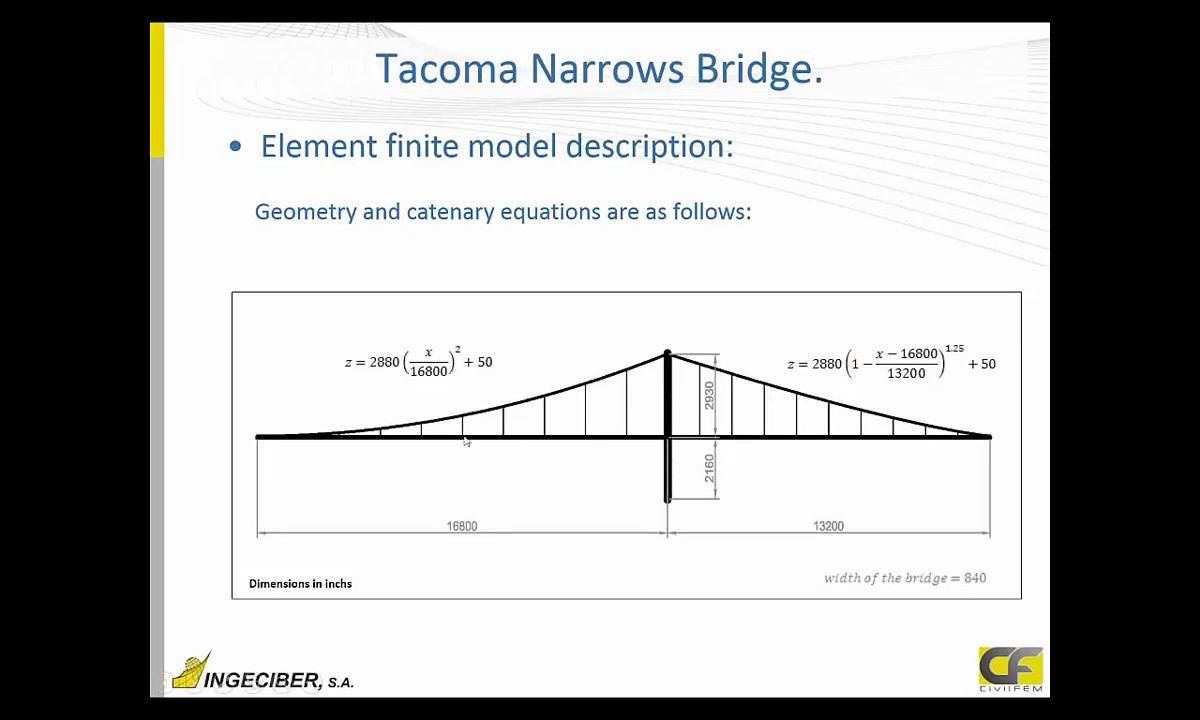
left_click(557, 448)
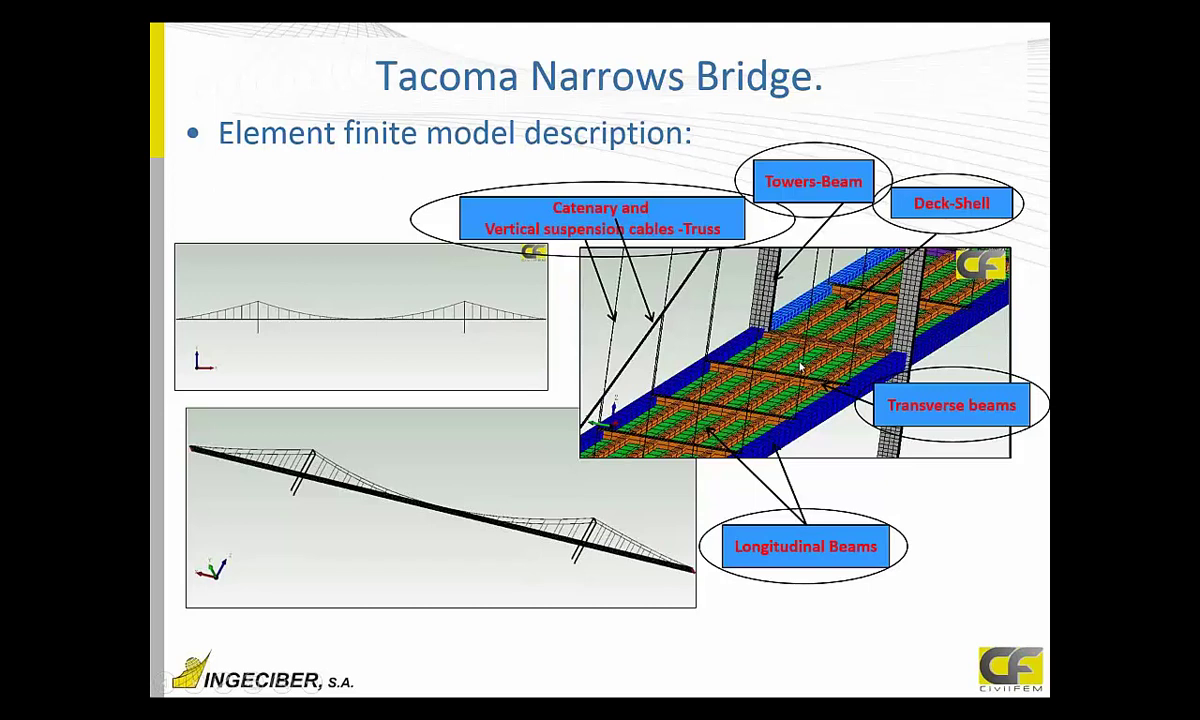
key("Right")
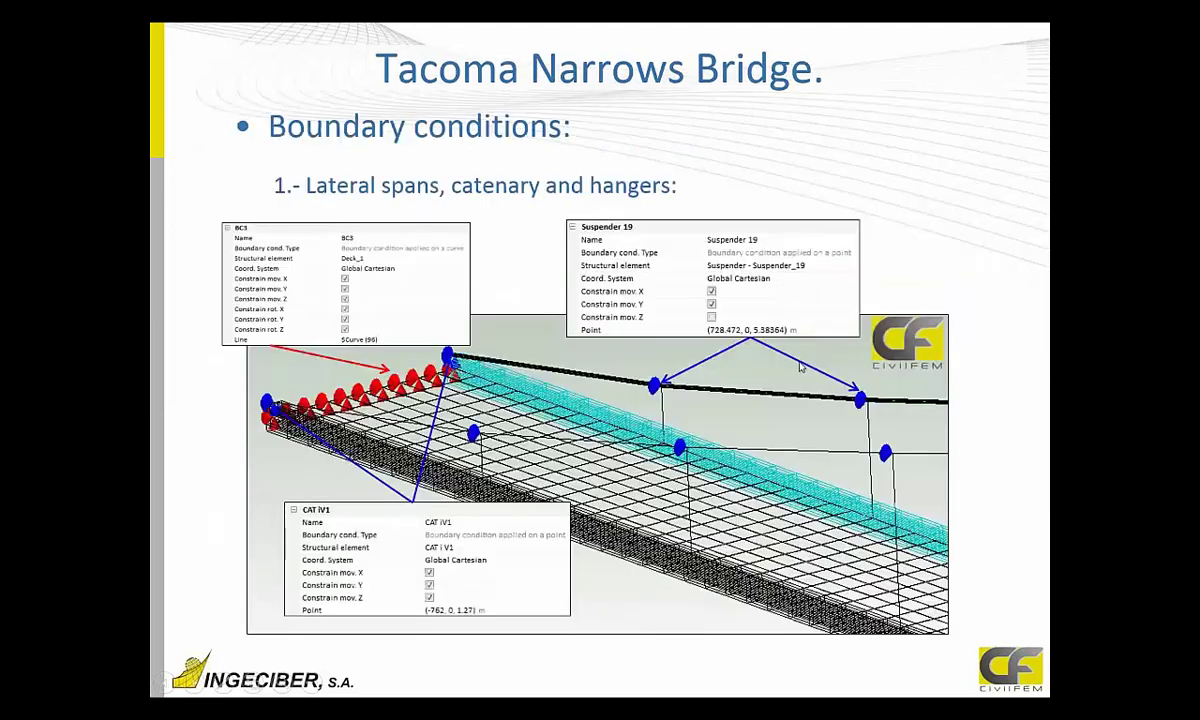
key("Escape")
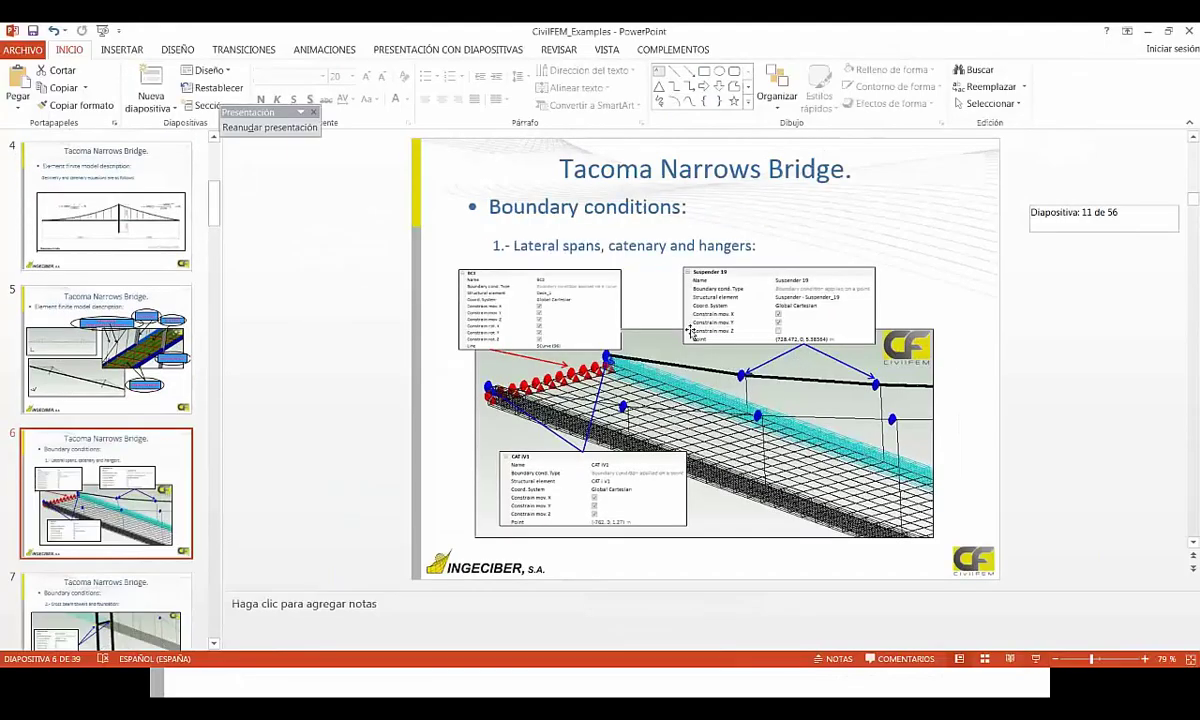
- Return to CivilFEM, hide the grid, and display all the bridge's geometric entities in an oblique 3D view
key("alt+Tab")
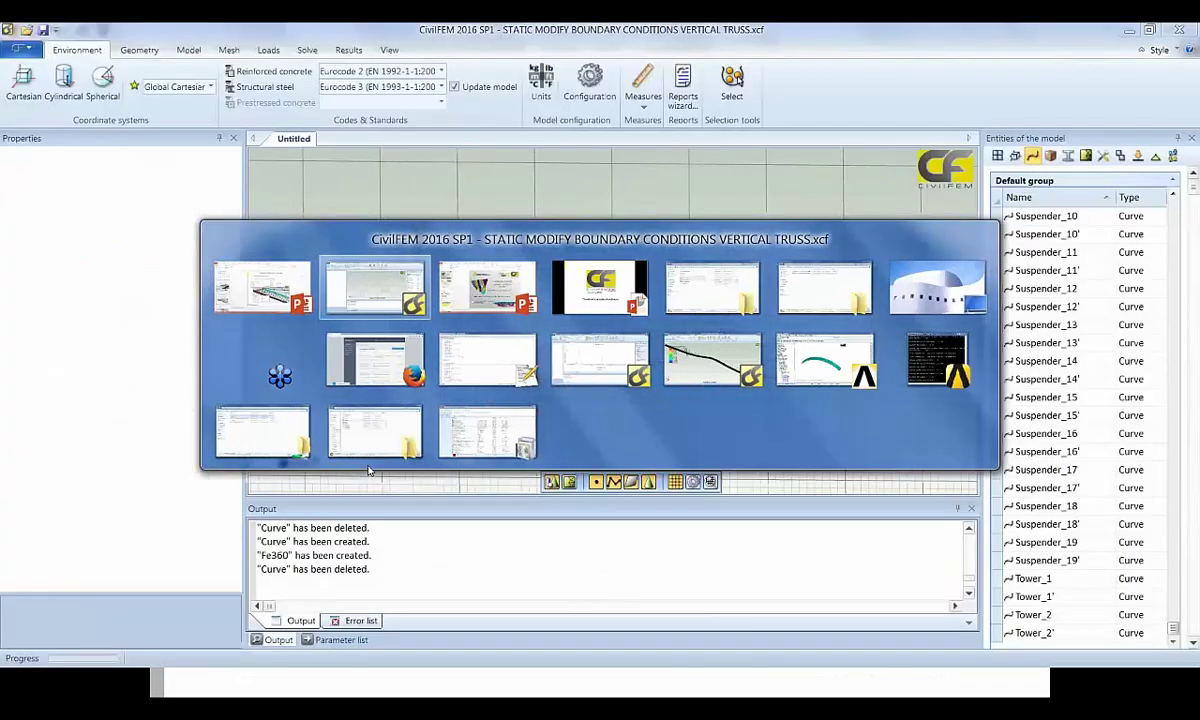
left_click(675, 482)
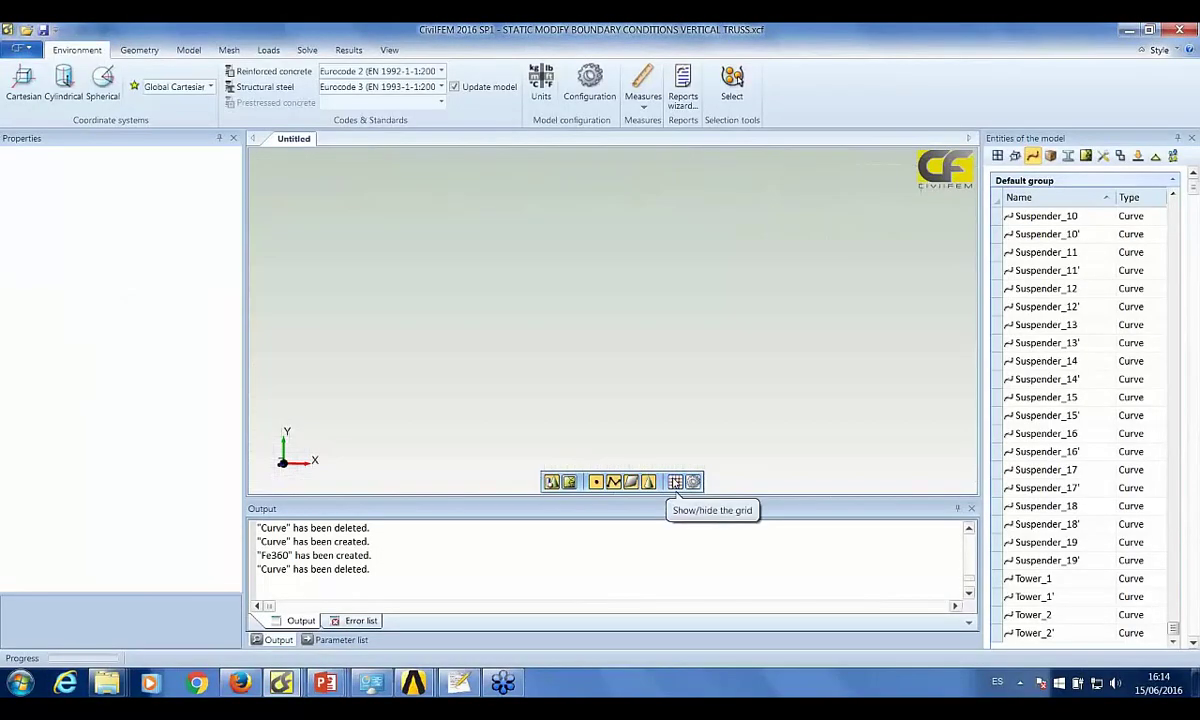
left_click(1033, 157)
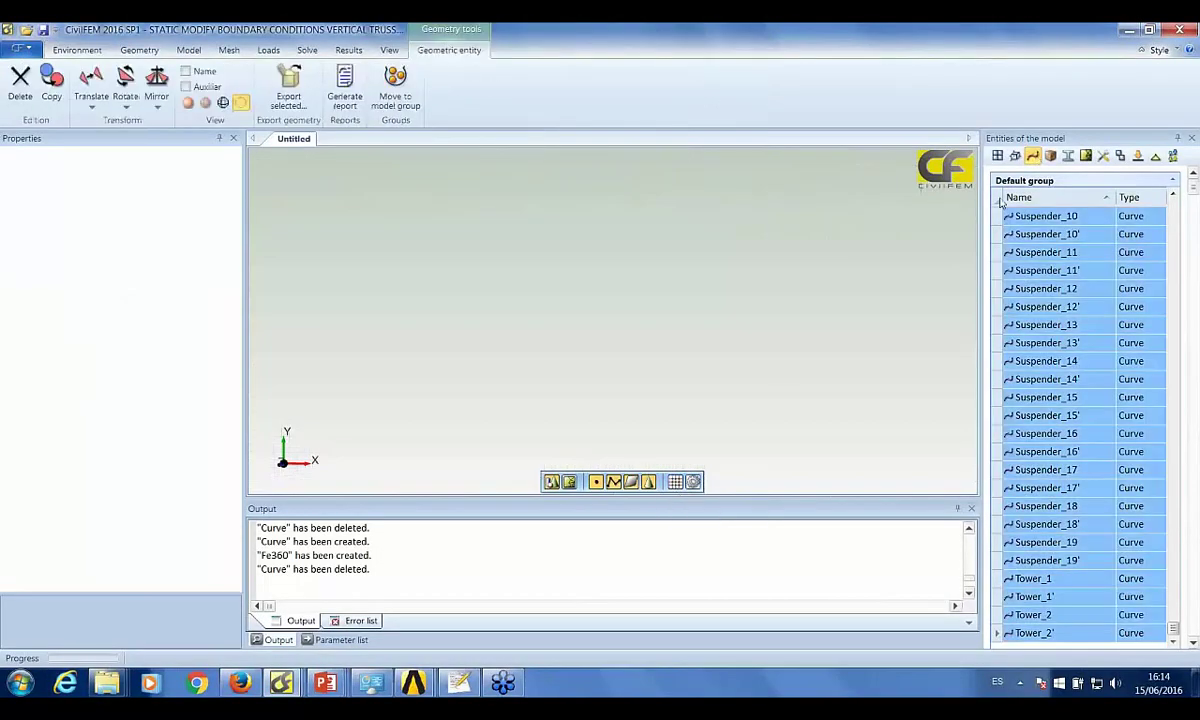
left_click(187, 103)
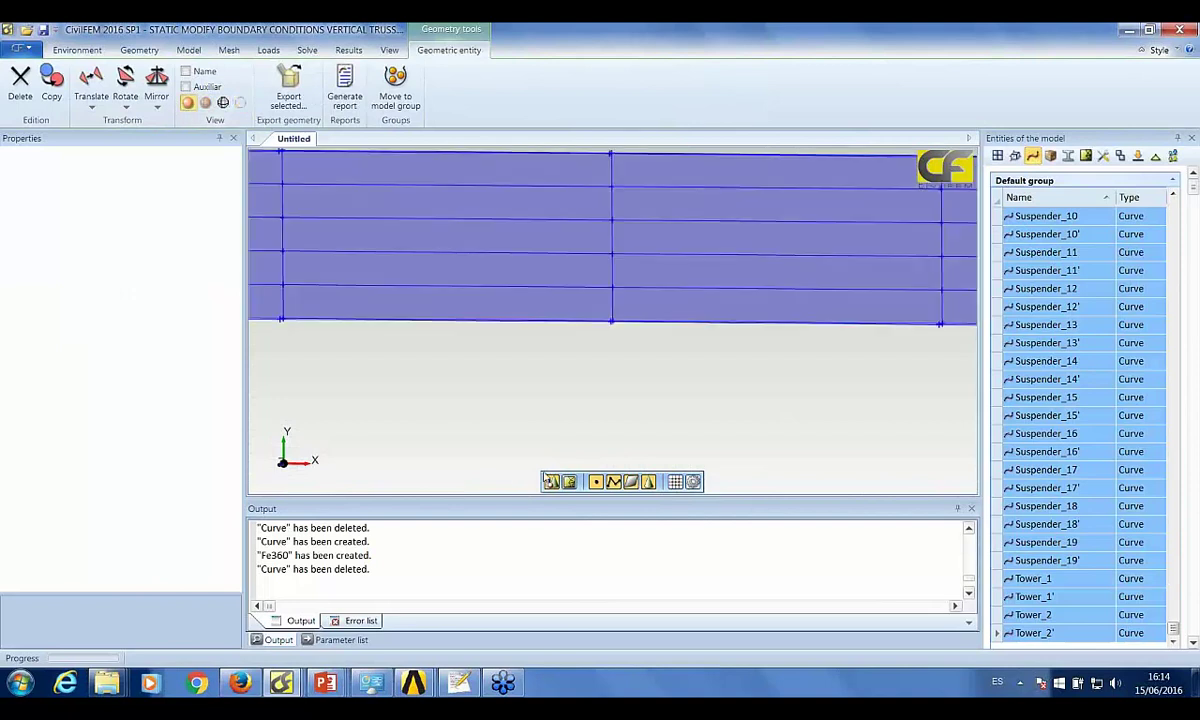
left_click(537, 428)
middle_click_drag(537, 428, 357, 397)
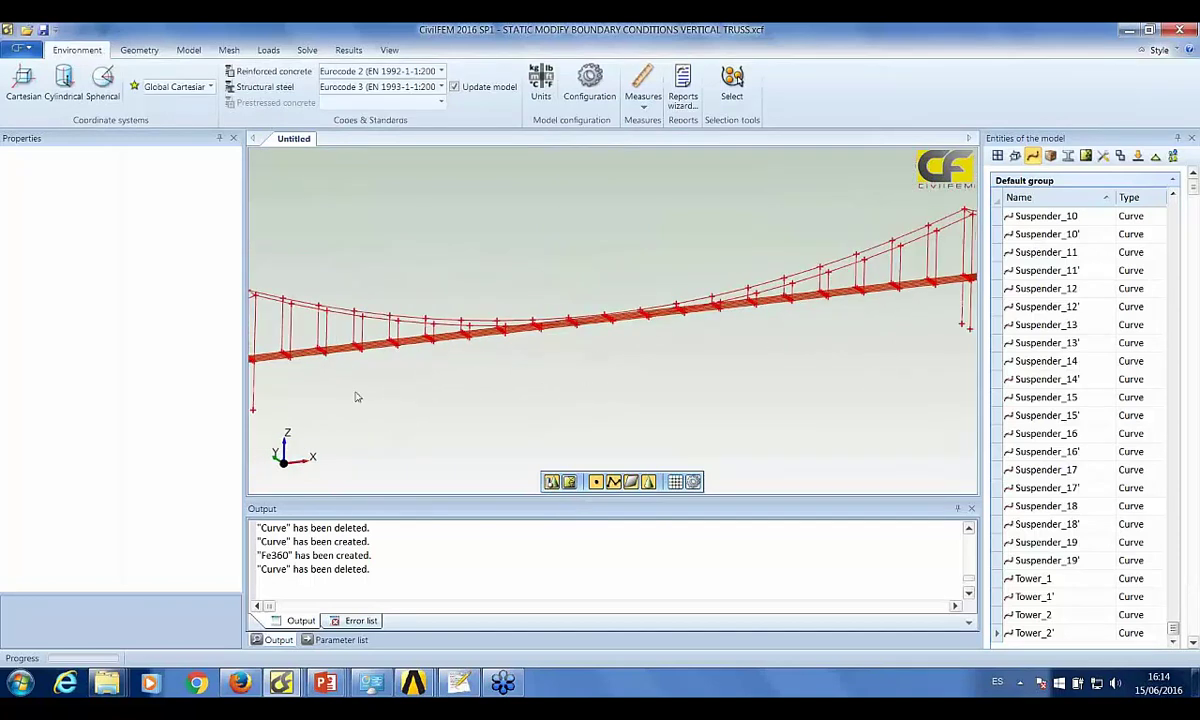
- Look at the import and export options for models and geometry
left_click(20, 47)
mouse_move(66, 141)
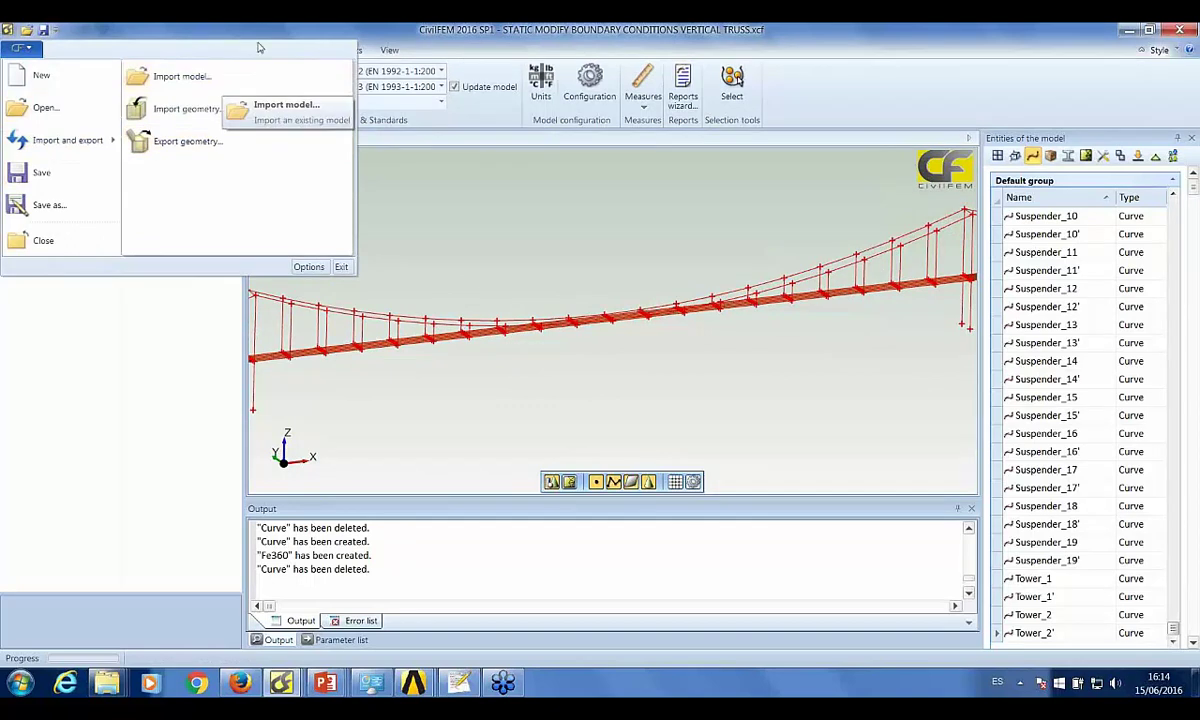
left_click(287, 31)
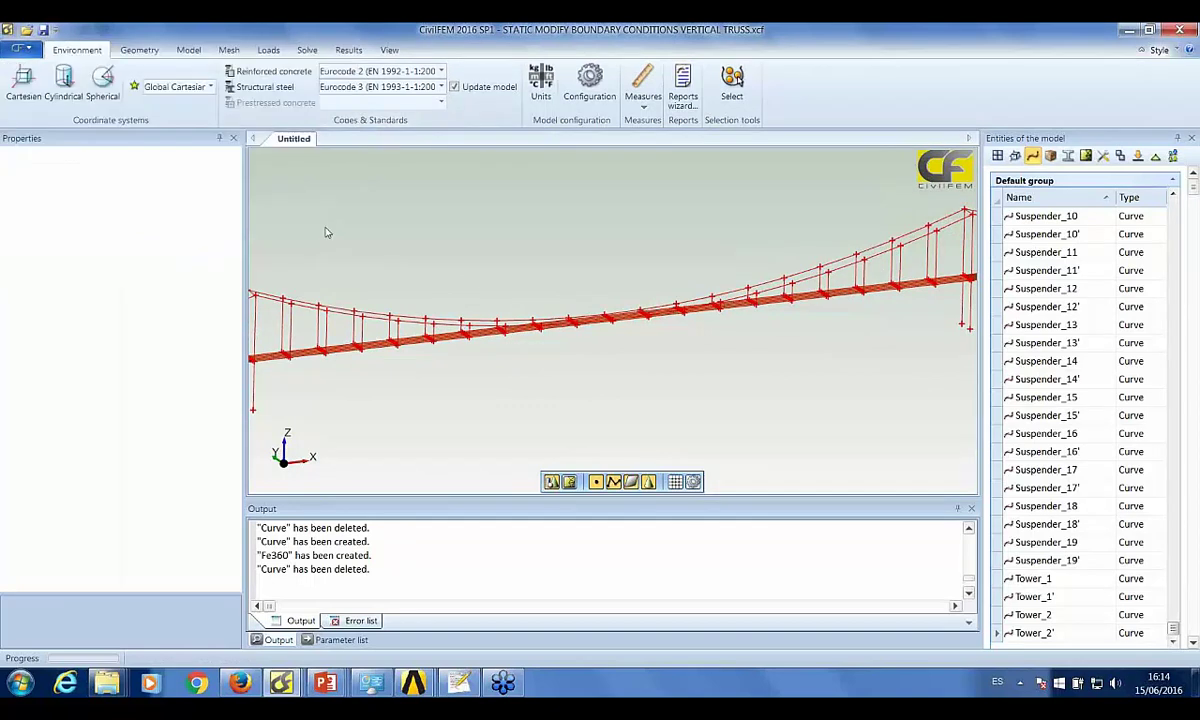
- Inspect the bridge's deck, suspenders and catenary cables up close and from farther away
middle_click_drag(338, 241, 363, 271)
scroll(363, 271, "up", 6)
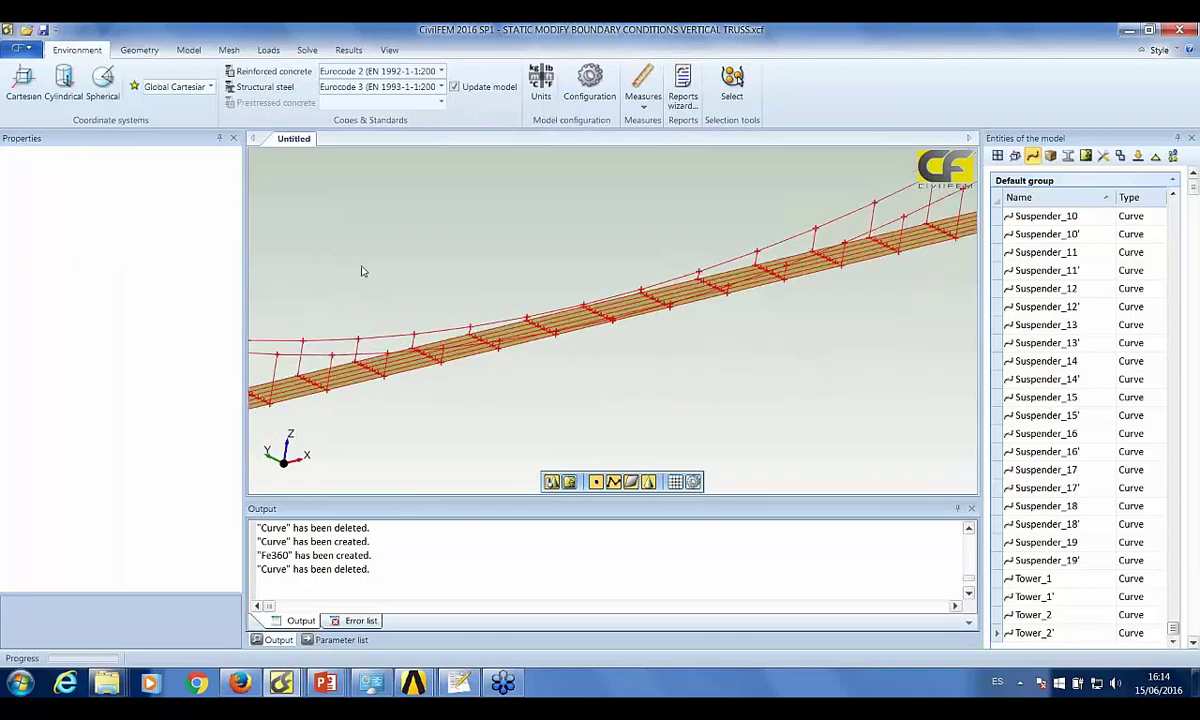
scroll(363, 270, "up", 1)
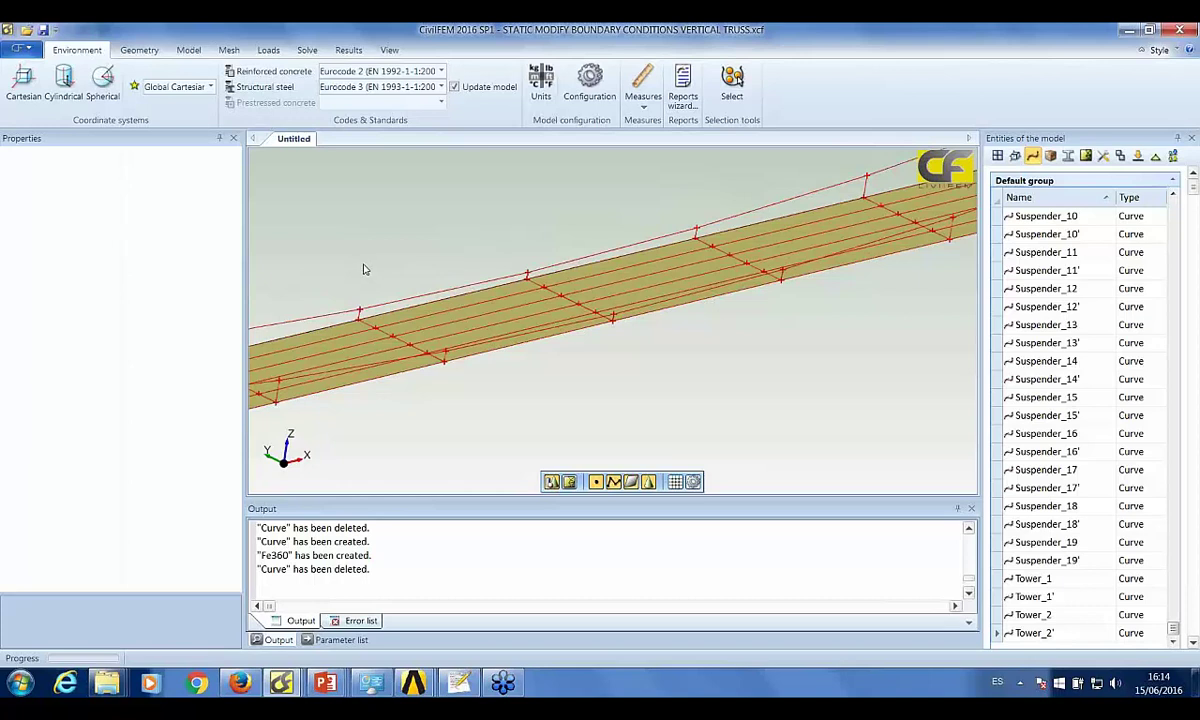
scroll(365, 268, "down", 4)
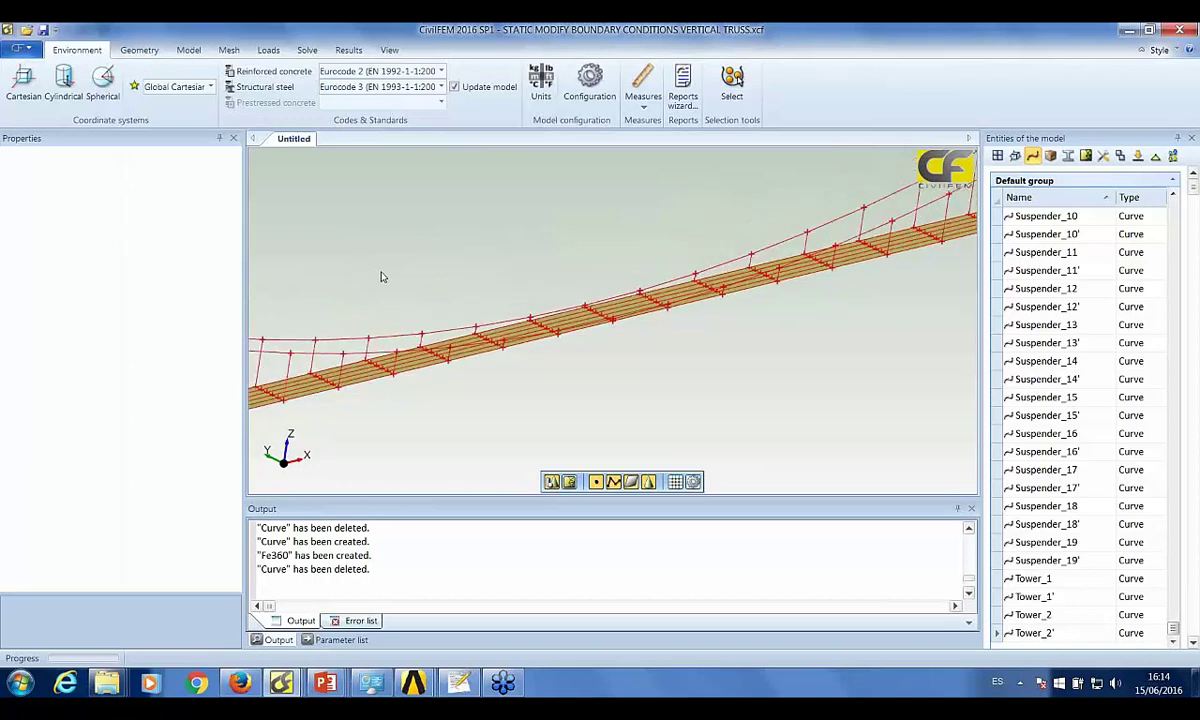
scroll(631, 264, "down", 4)
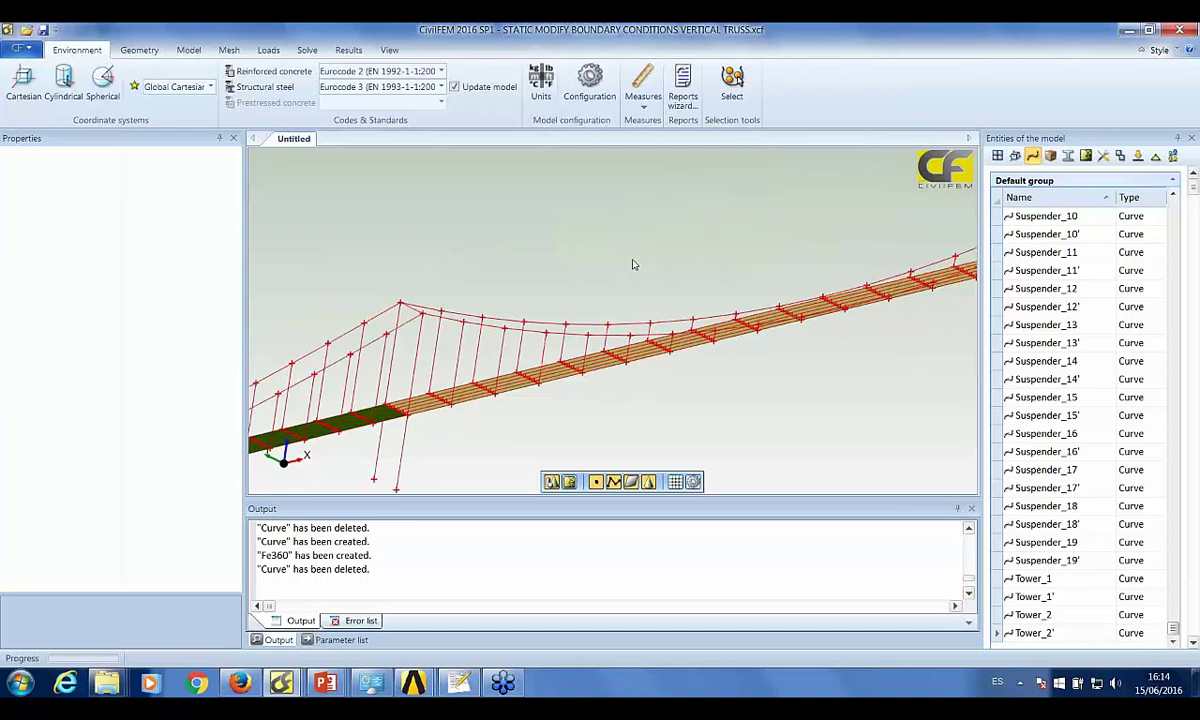
- Open the script editor, widen it to view the new script, and close it again
left_click(389, 50)
left_click(578, 98)
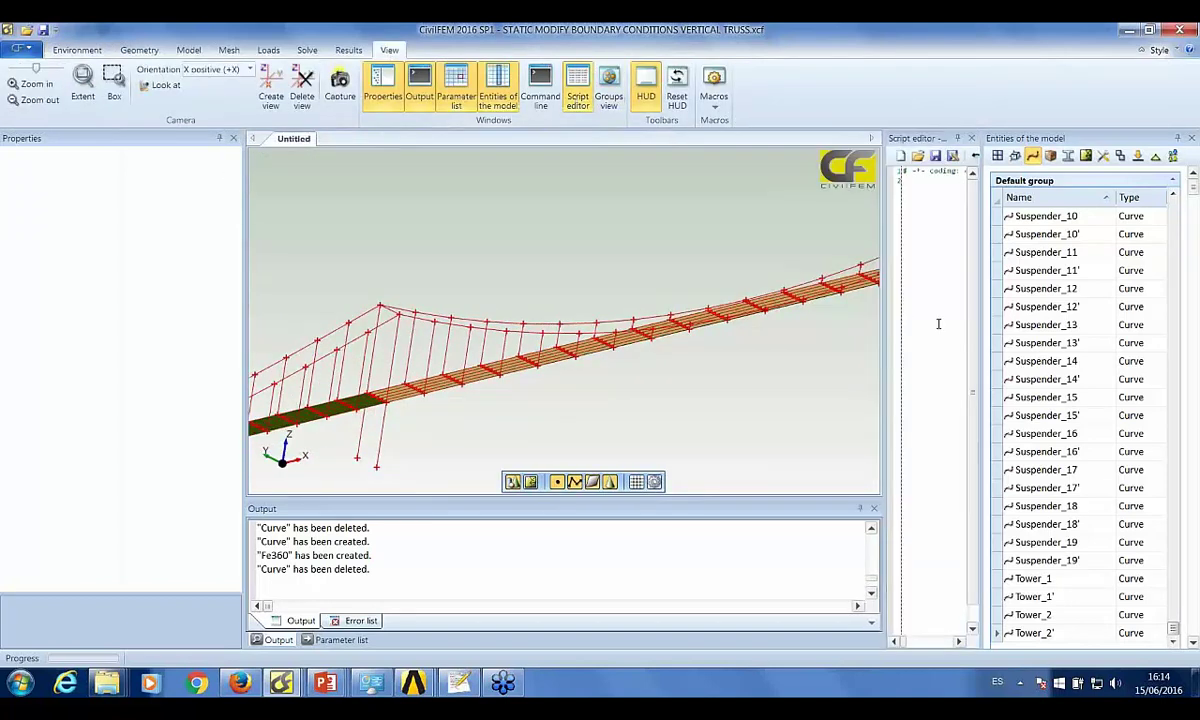
left_click_drag(876, 307, 784, 305)
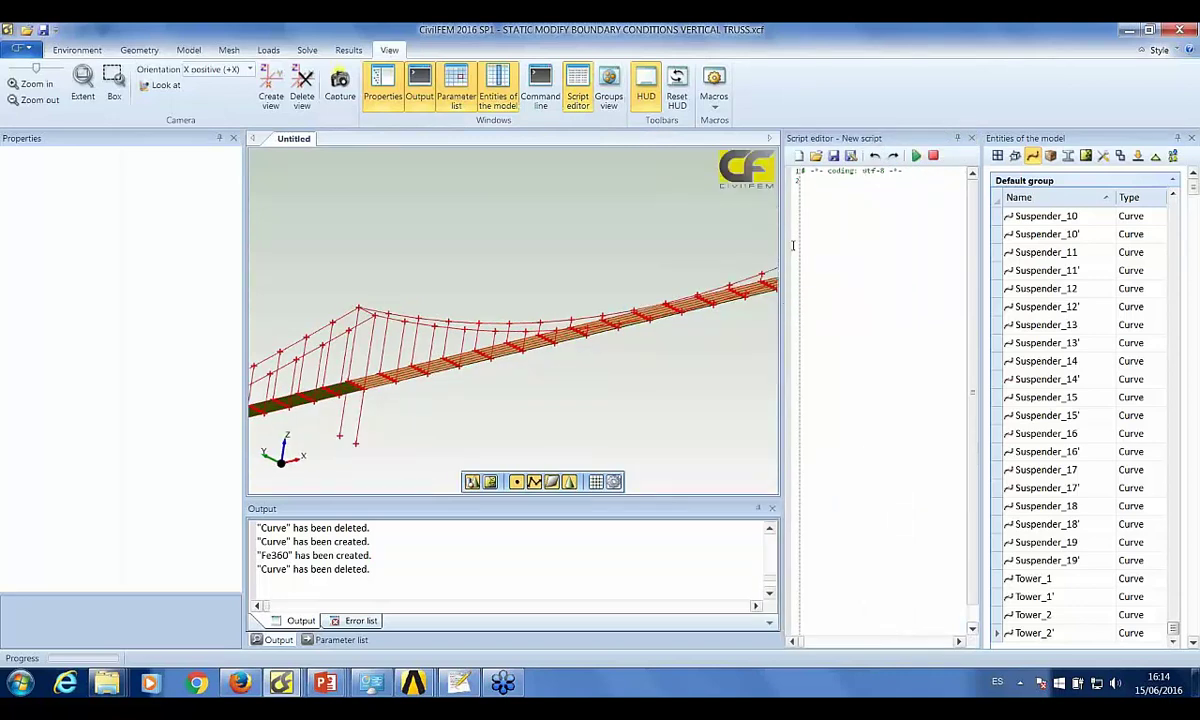
left_click(971, 138)
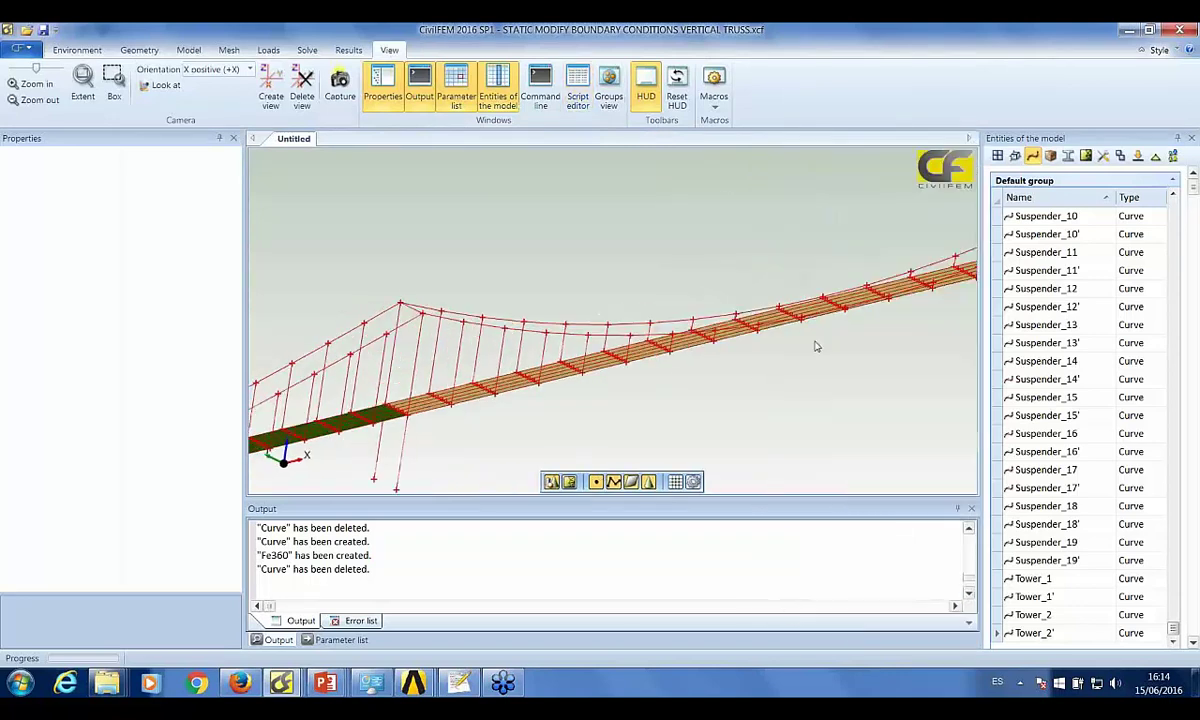
- Examine the full length of the bridge geometry, from the central span out to both towers
scroll(755, 386, "down", 2)
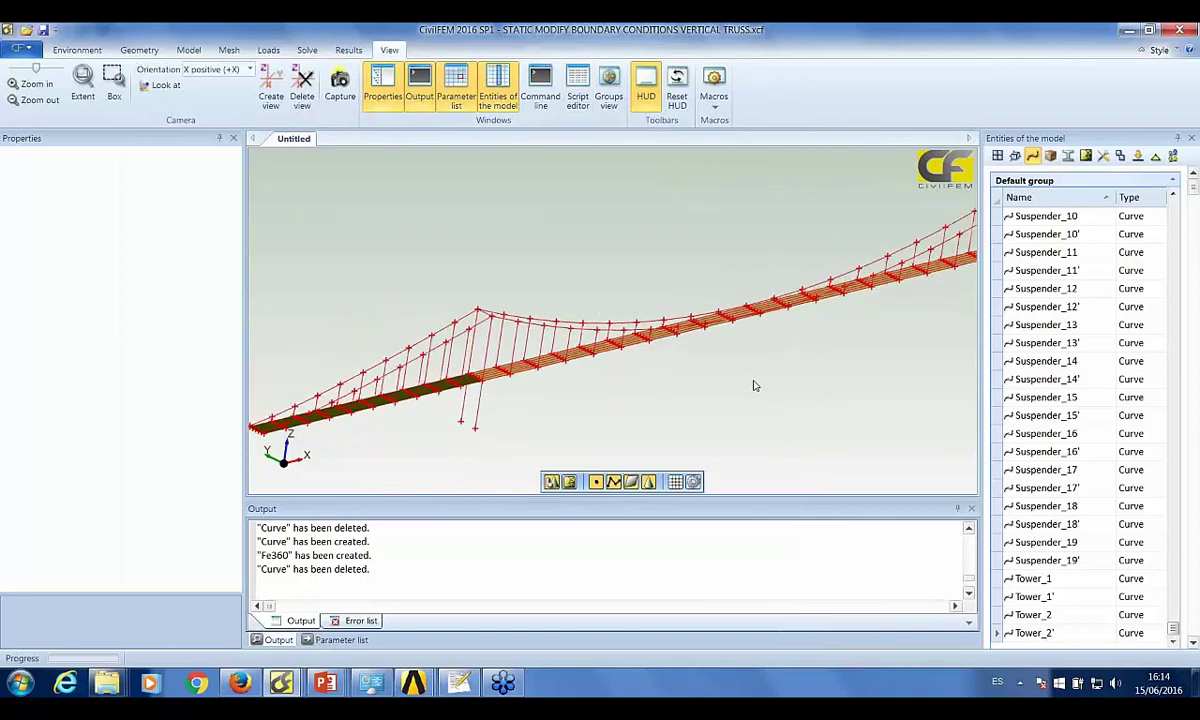
scroll(656, 372, "up", 4)
scroll(655, 375, "up", 1)
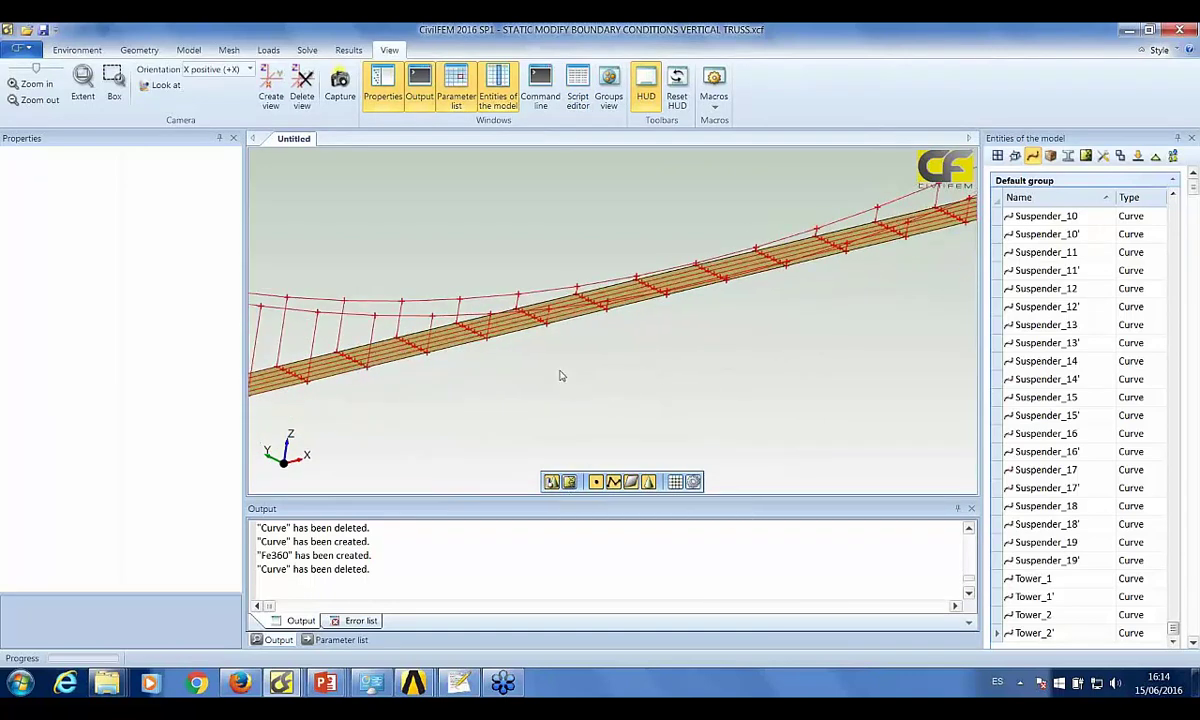
scroll(415, 367, "down", 3)
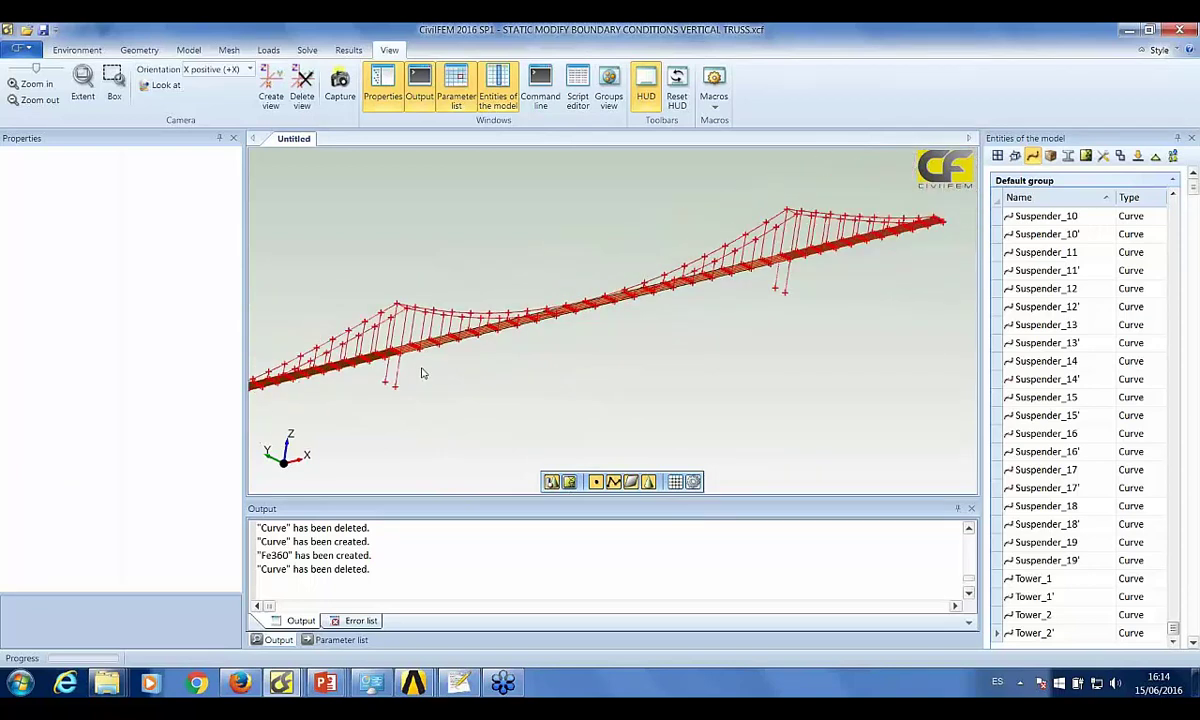
middle_click_drag(426, 375, 408, 397)
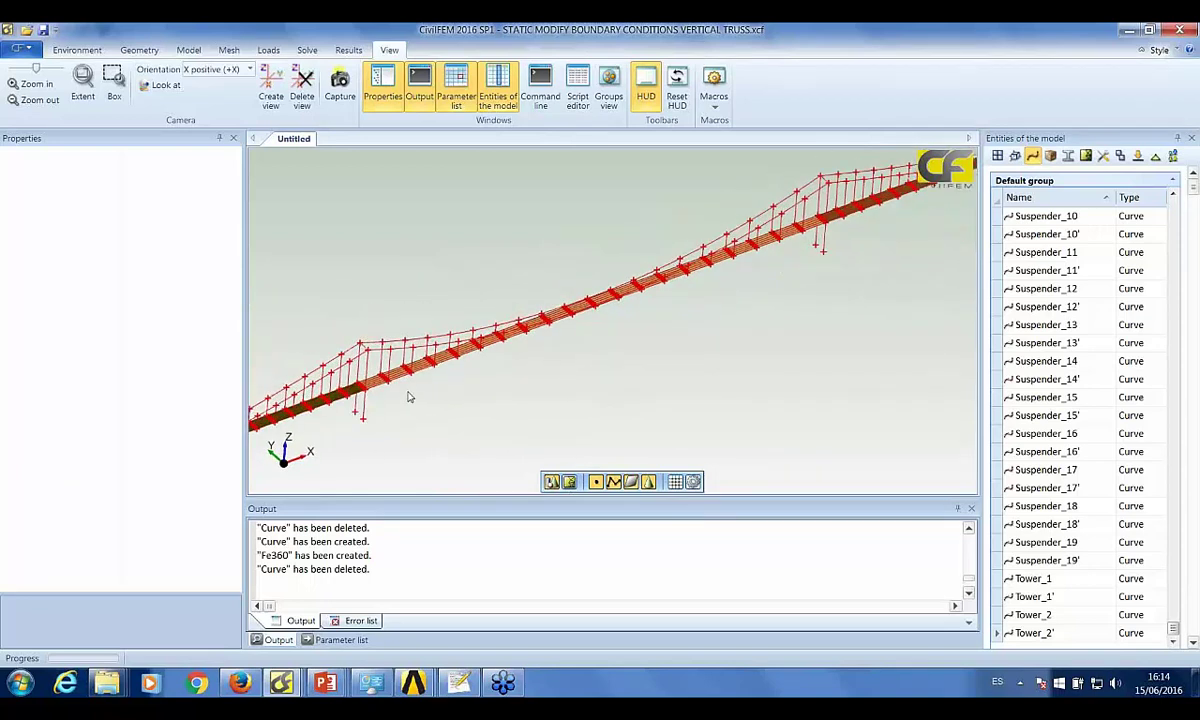
- Review the Suspender, Tower and StiffeningTruss cross sections, including the StiffeningTruss dimensions, reinforcement, mechanical and code properties
left_click(185, 55)
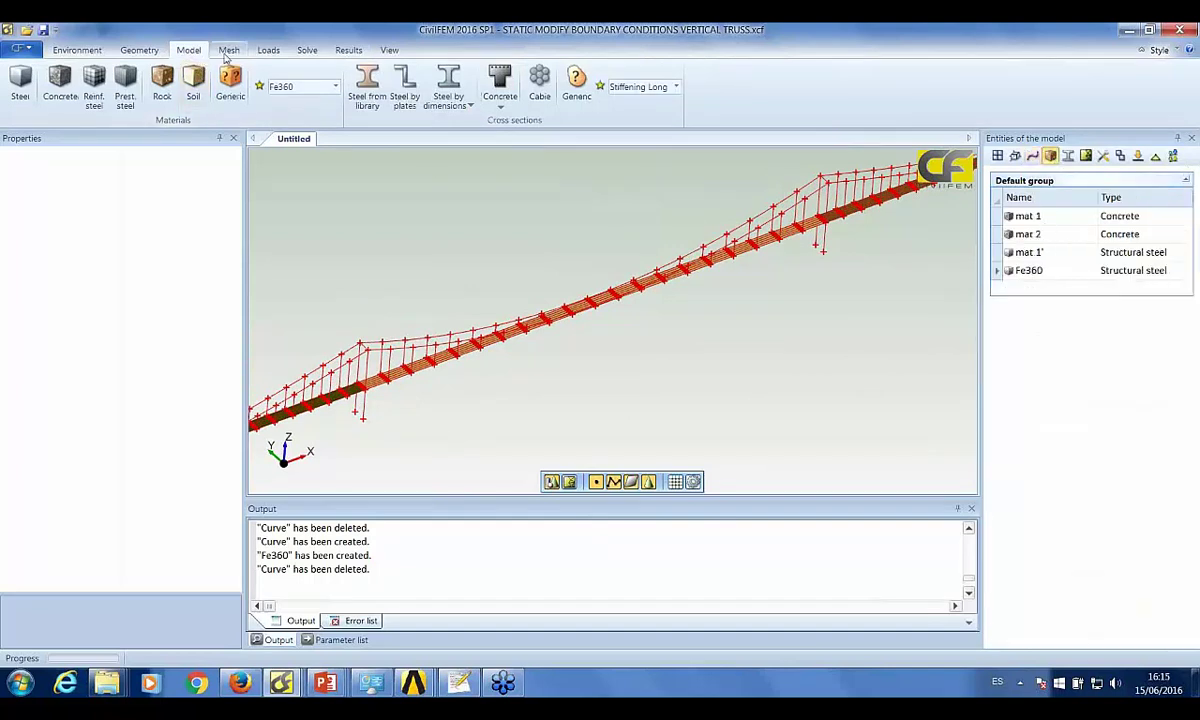
left_click(1068, 156)
left_click(1040, 217)
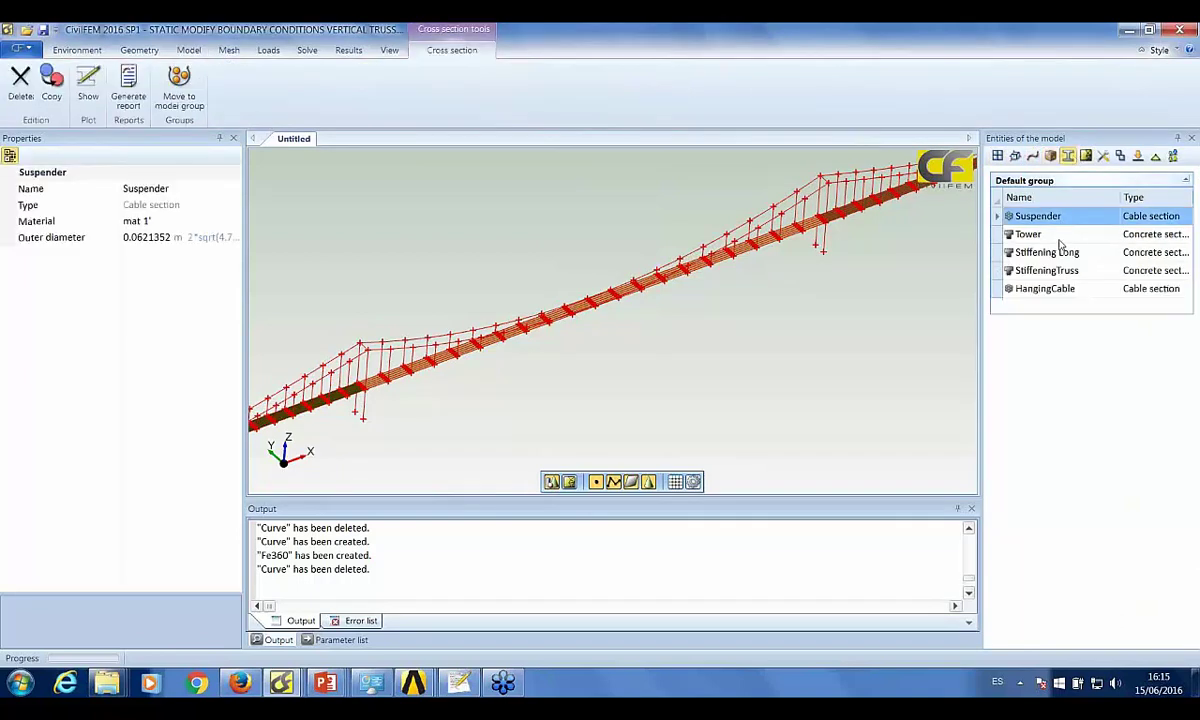
left_click(1058, 236)
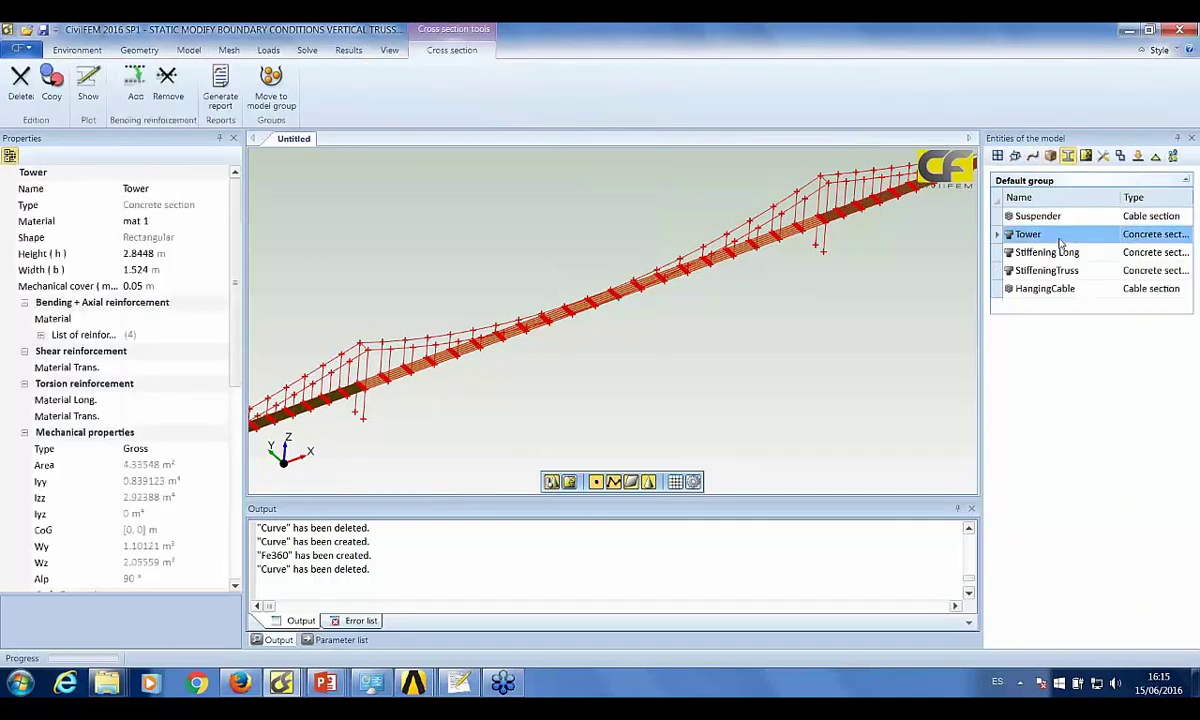
left_click(1047, 270)
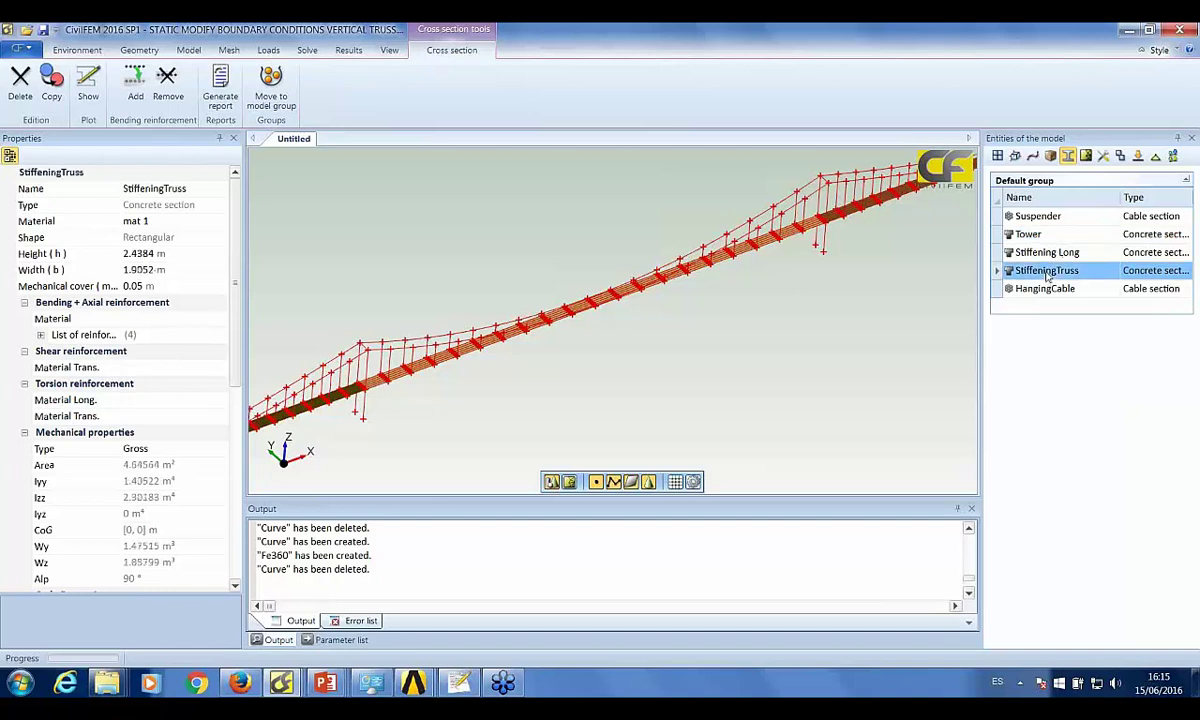
scroll(225, 360, "down", 3)
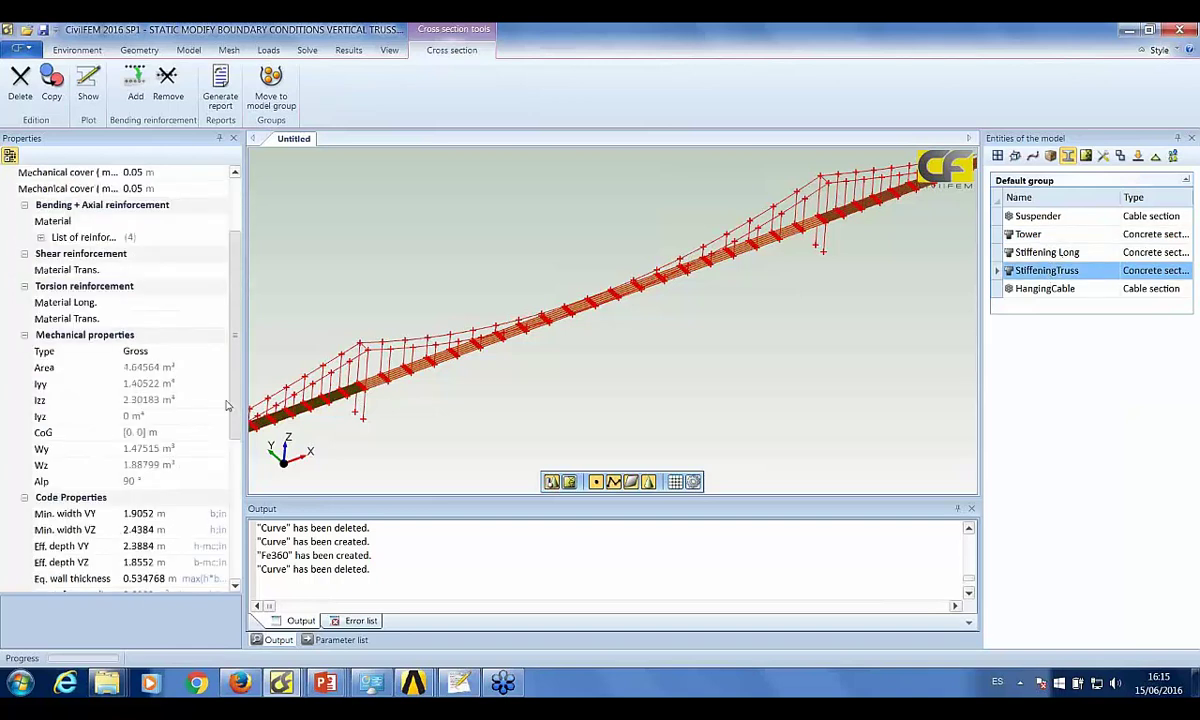
scroll(221, 300, "up", 3)
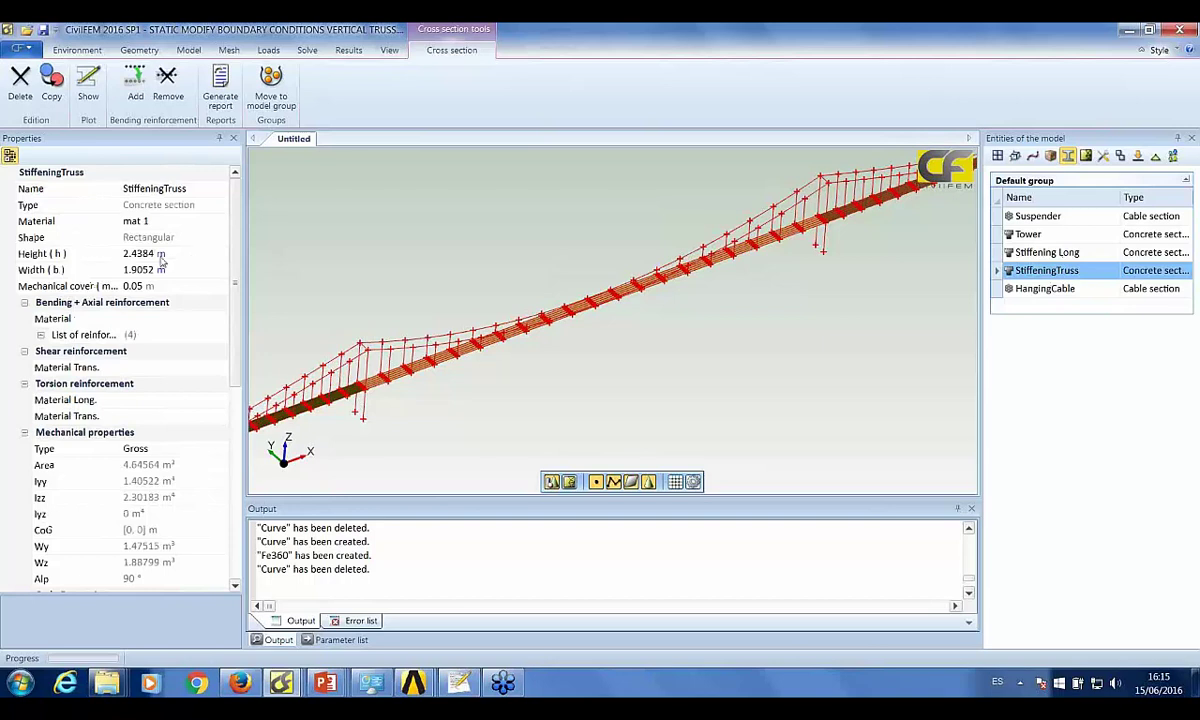
scroll(226, 276, "down", 1)
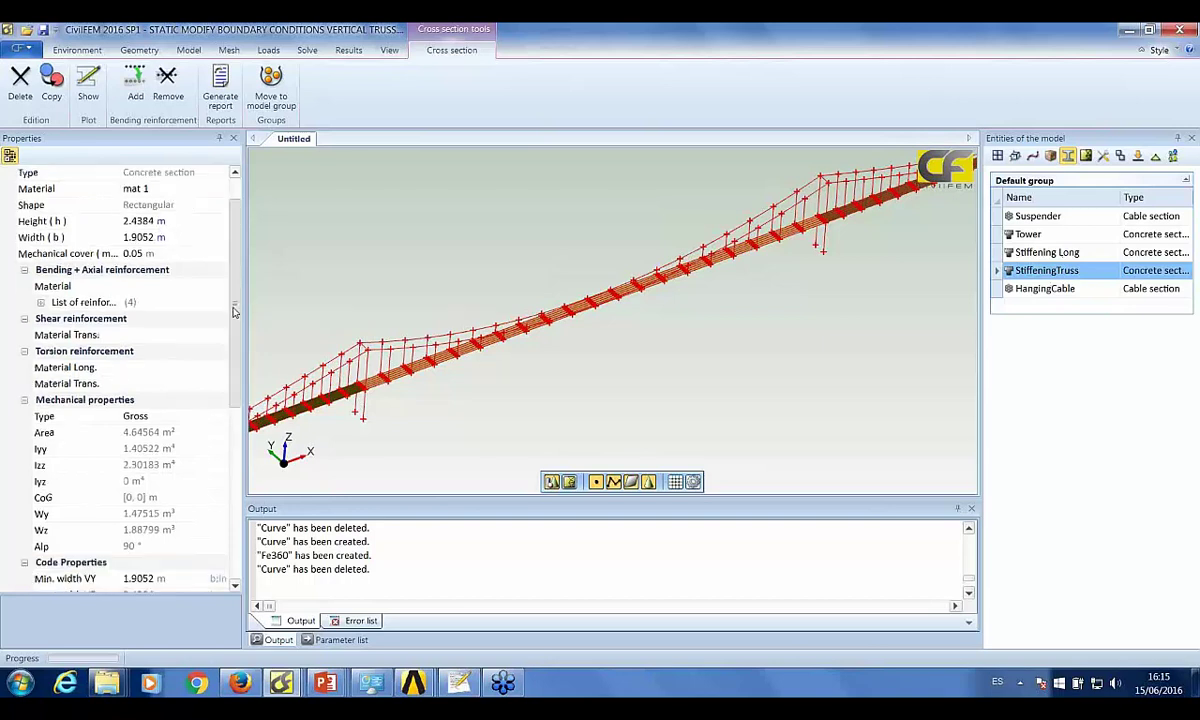
- Review the StiffeningTruss section's list of reinforcements and the HangingCable section's properties
left_click(41, 303)
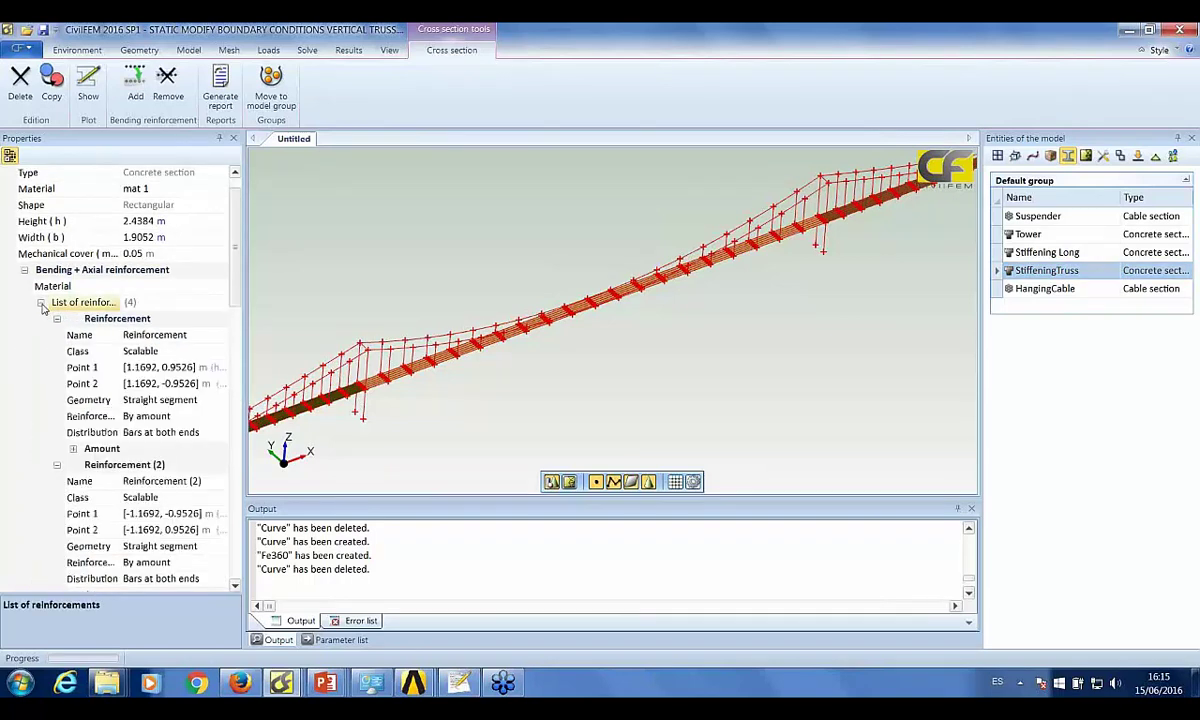
left_click(41, 303)
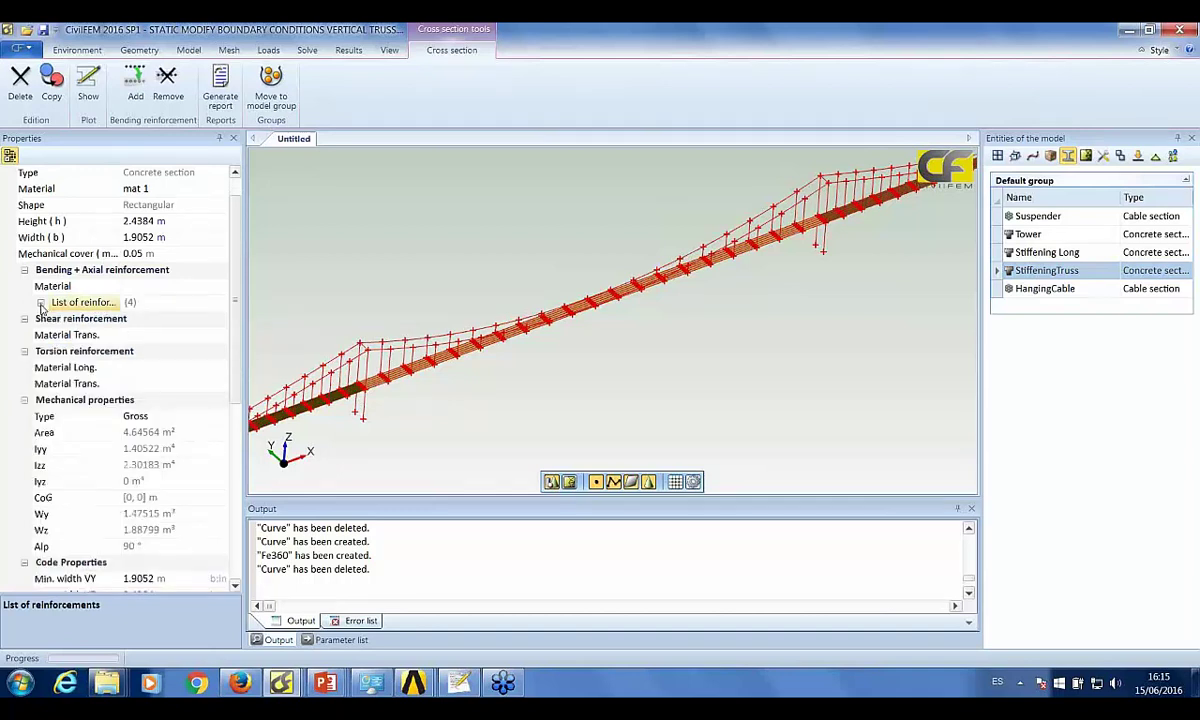
left_click(1040, 288)
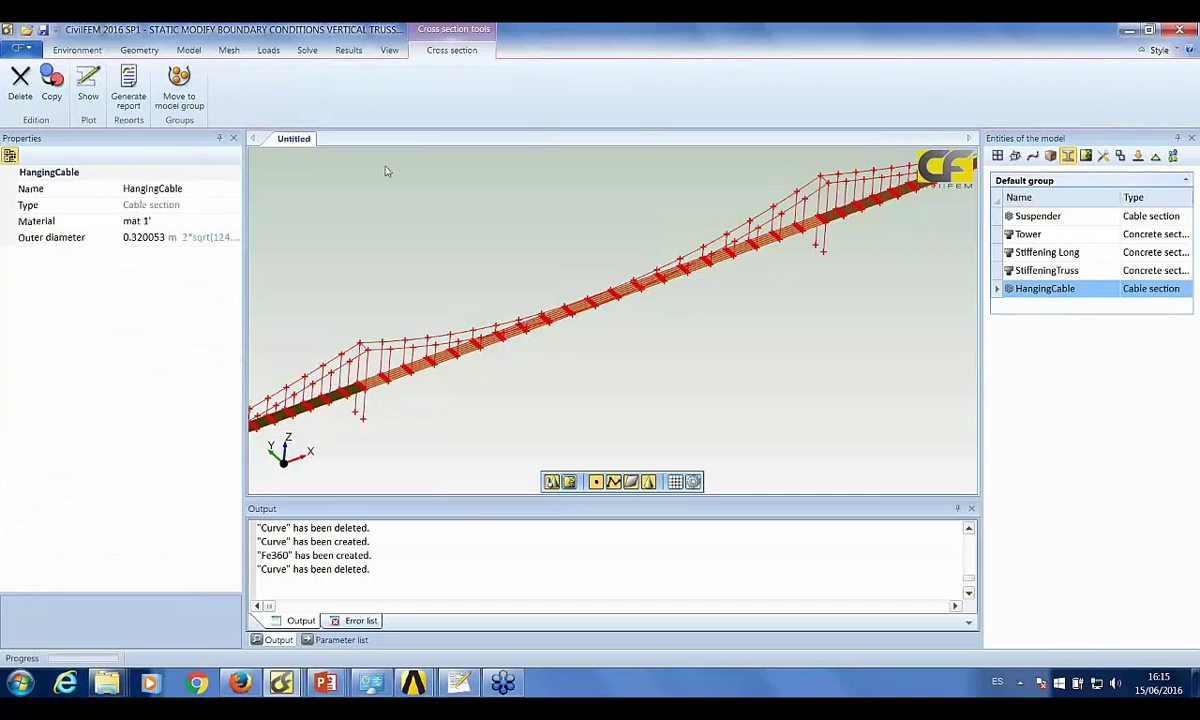
- Look over the model's parameter list and return to the output messages
left_click(389, 50)
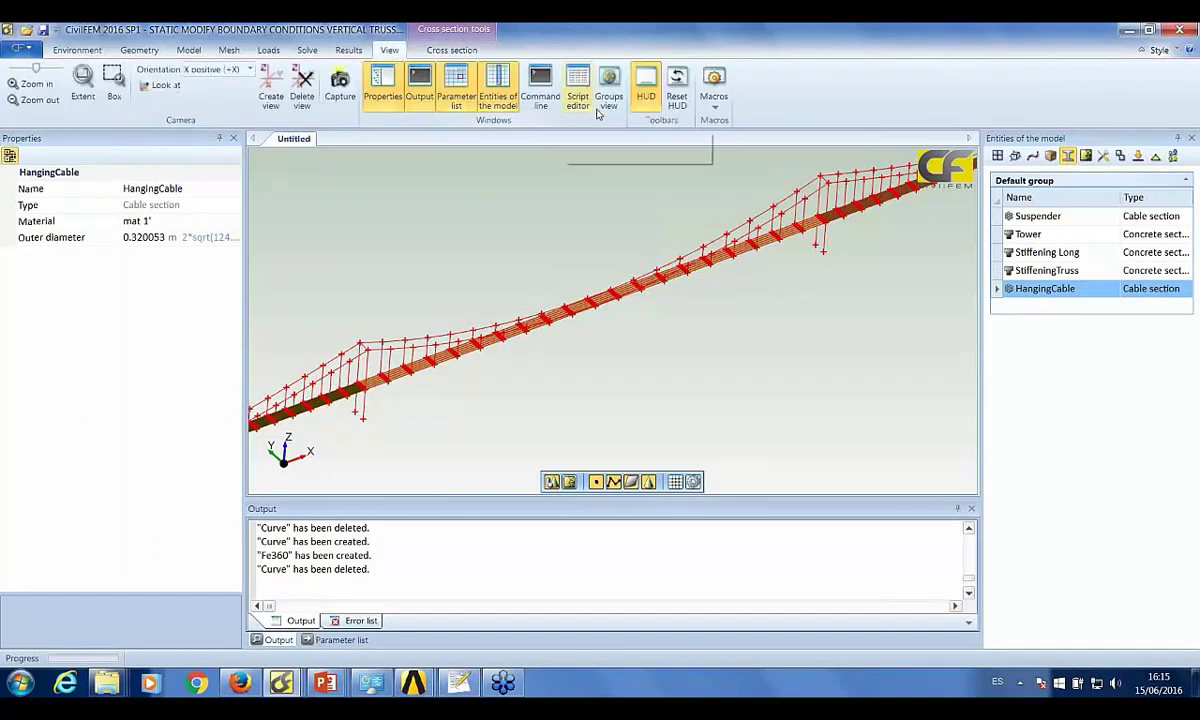
left_click(339, 640)
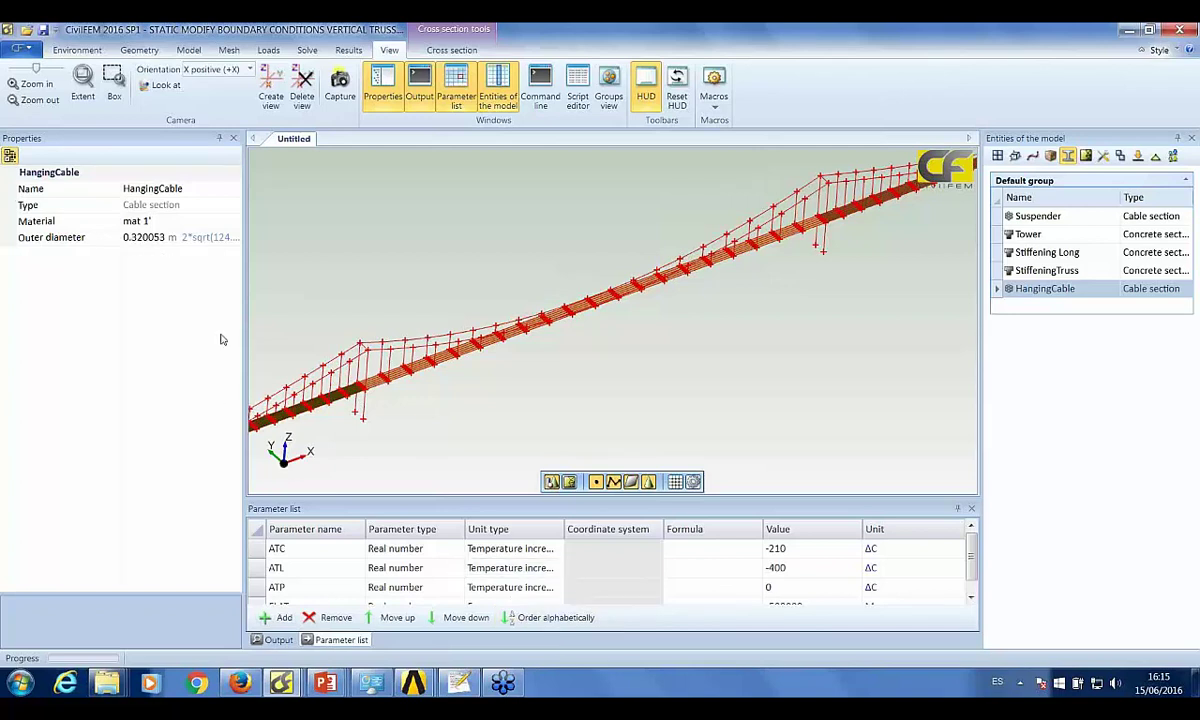
left_click(273, 640)
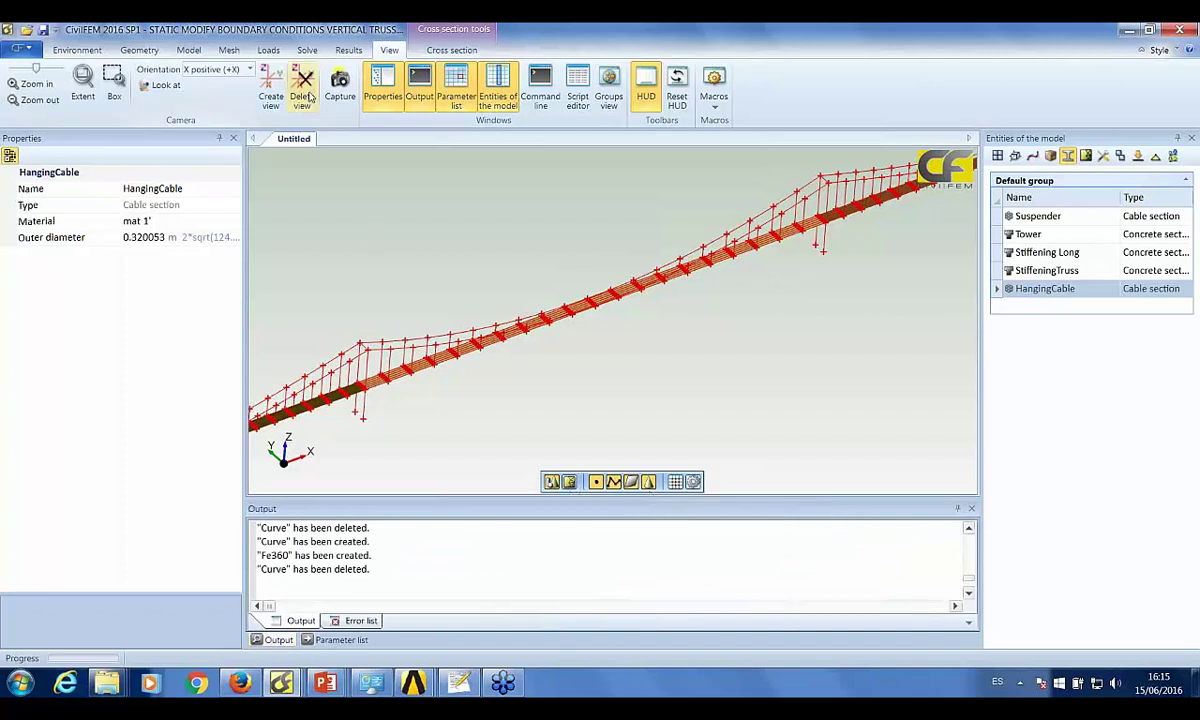
- Browse the model's structural elements, from the transverse beams to the longitudinal stiffeners
left_click(228, 51)
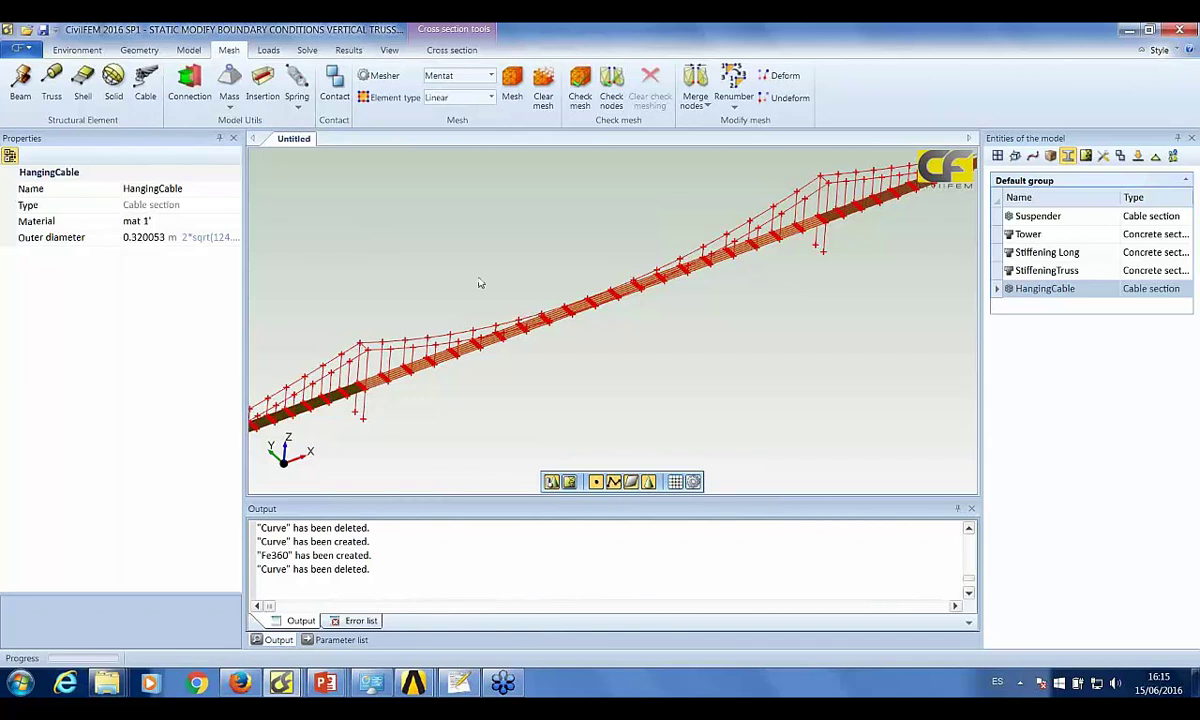
left_click(1086, 157)
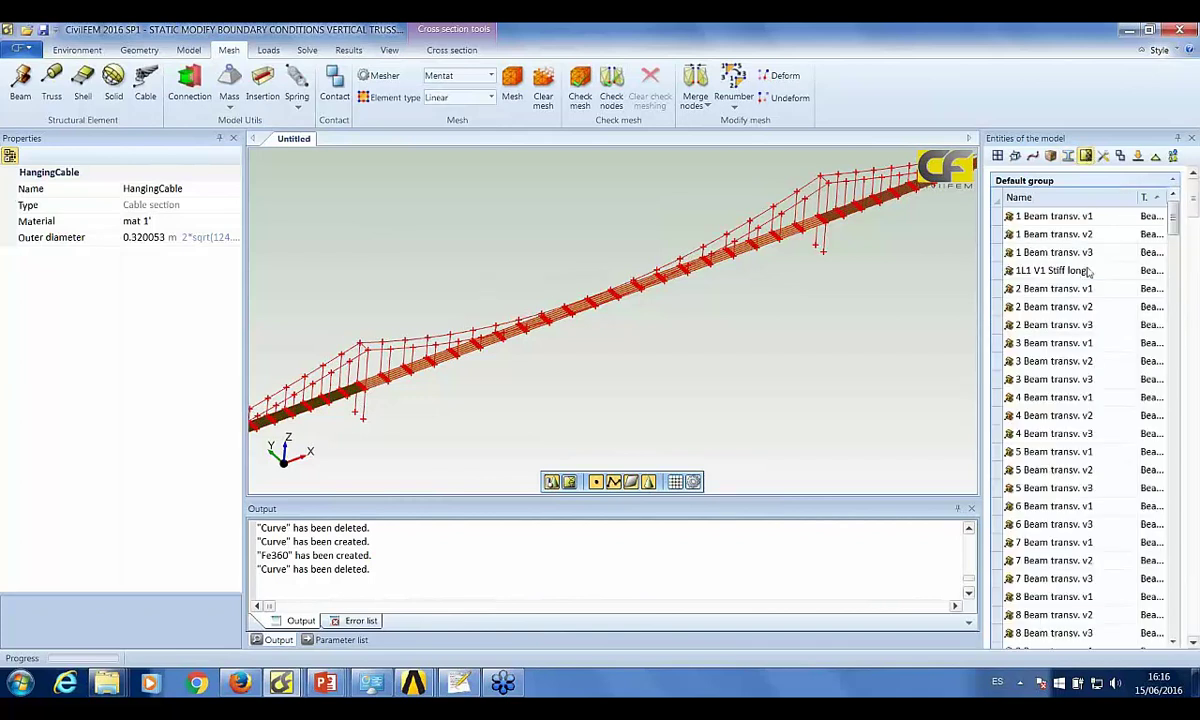
left_click_drag(1180, 229, 1170, 397)
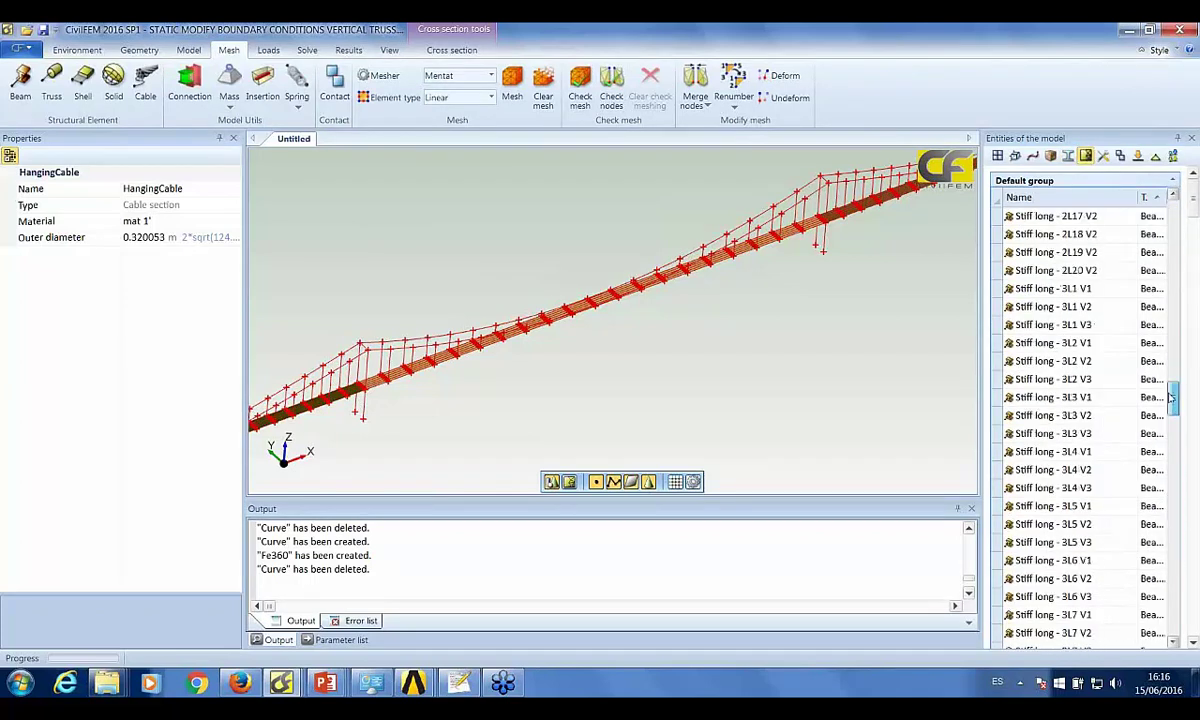
- Inspect the meshed bridge deck up close and compare it with the underlying geometry
left_click(569, 483)
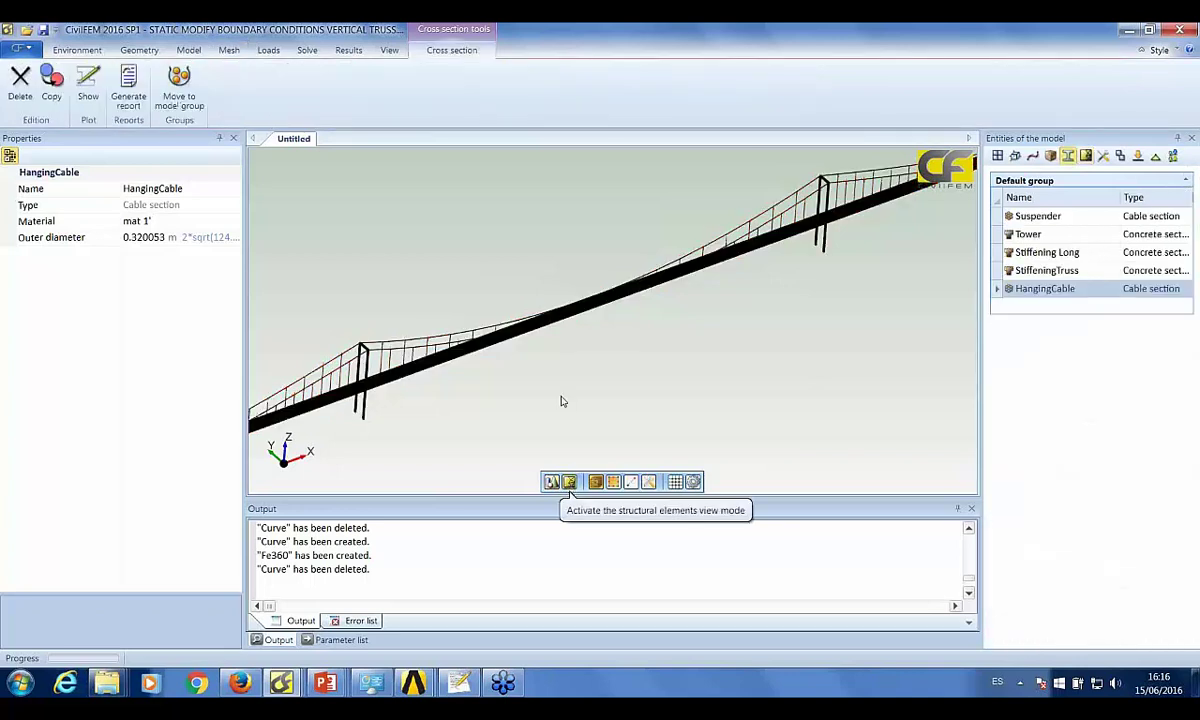
left_click(554, 360)
scroll(554, 355, "up", 5)
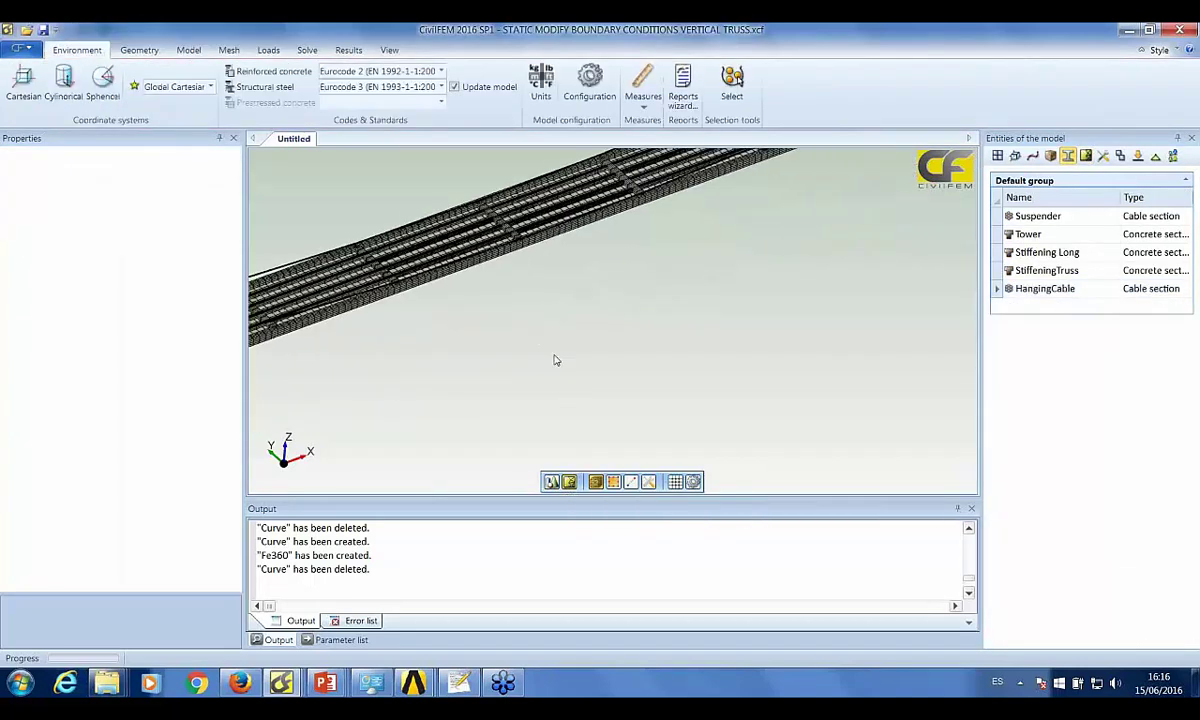
scroll(742, 447, "up", 3)
scroll(651, 174, "up", 3)
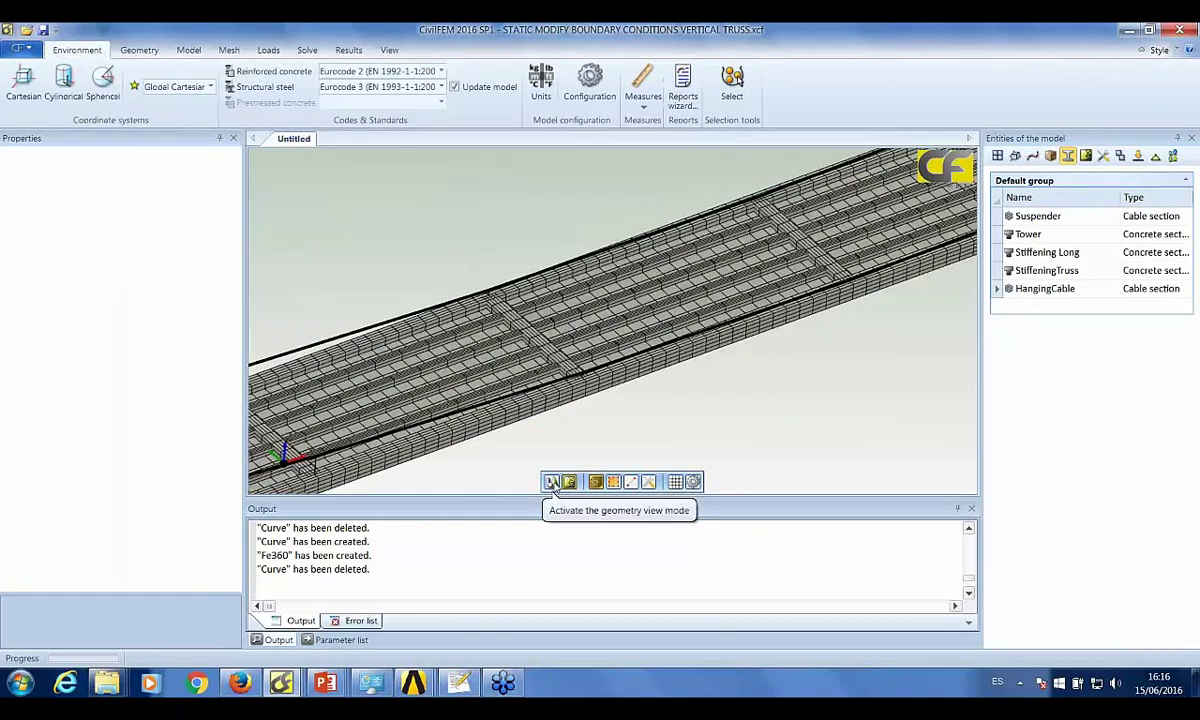
left_click(552, 482)
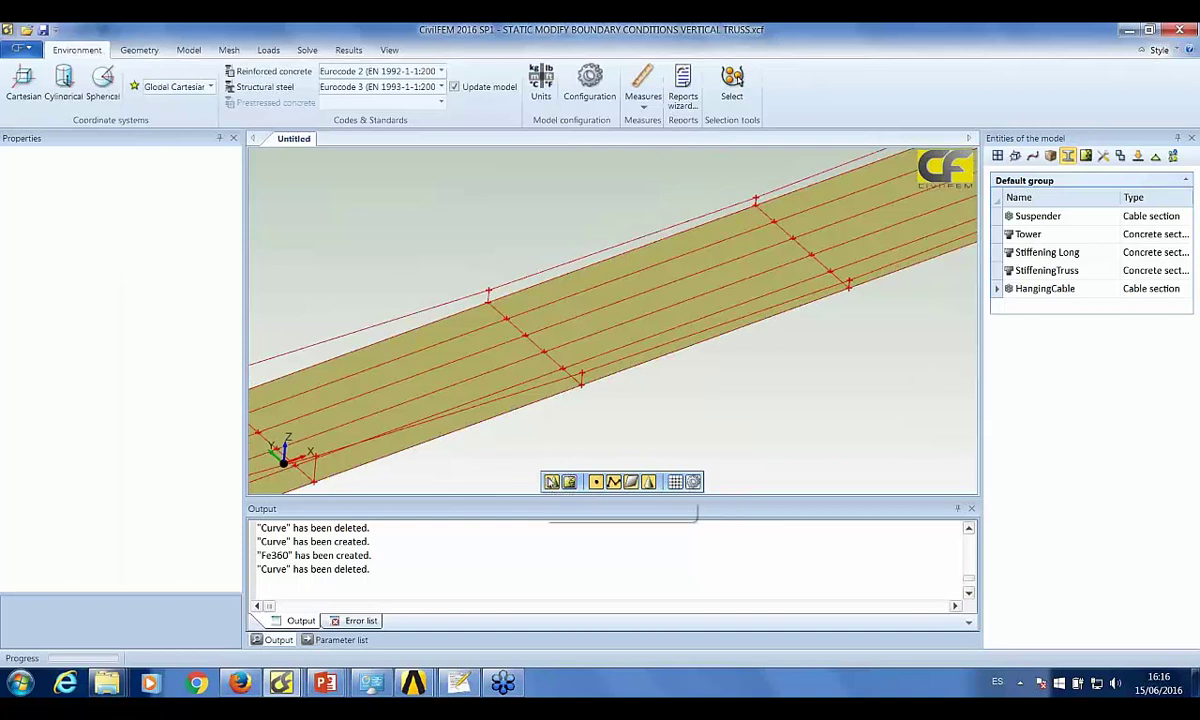
scroll(557, 458, "up", 1)
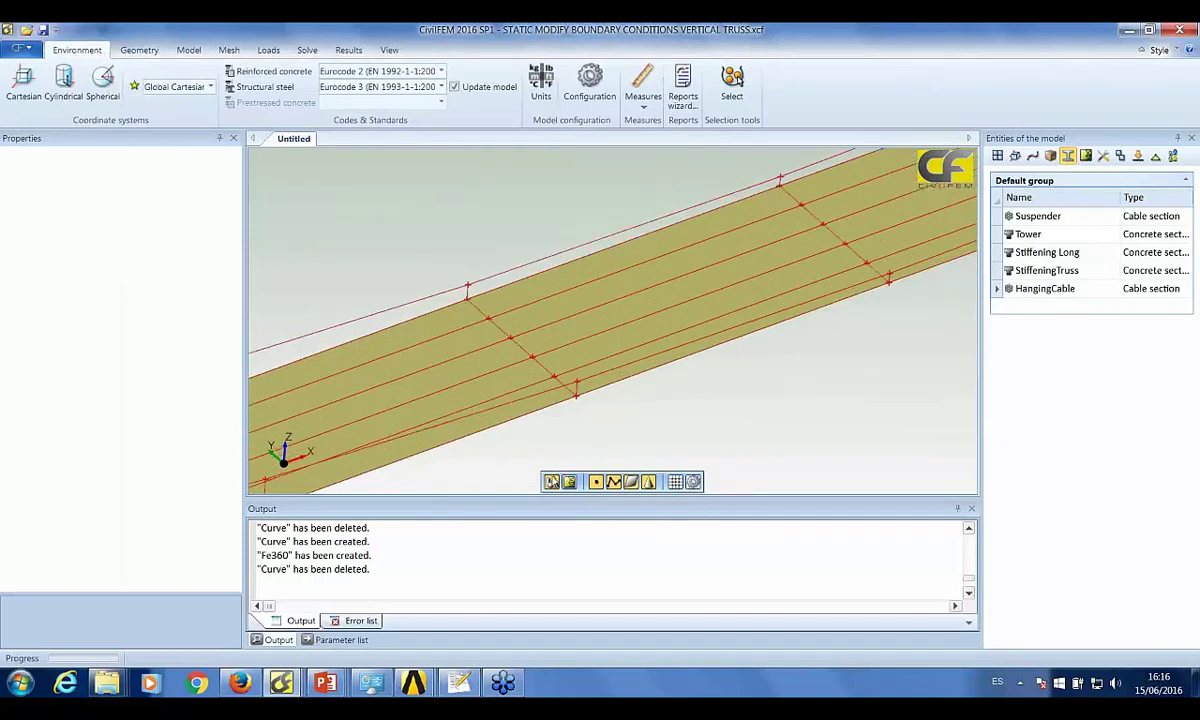
- Examine the bridge mesh in the structural elements view, covering the deck, a tower and the suspenders
left_click(567, 482)
middle_click_drag(631, 428, 587, 432)
scroll(708, 352, "down", 5)
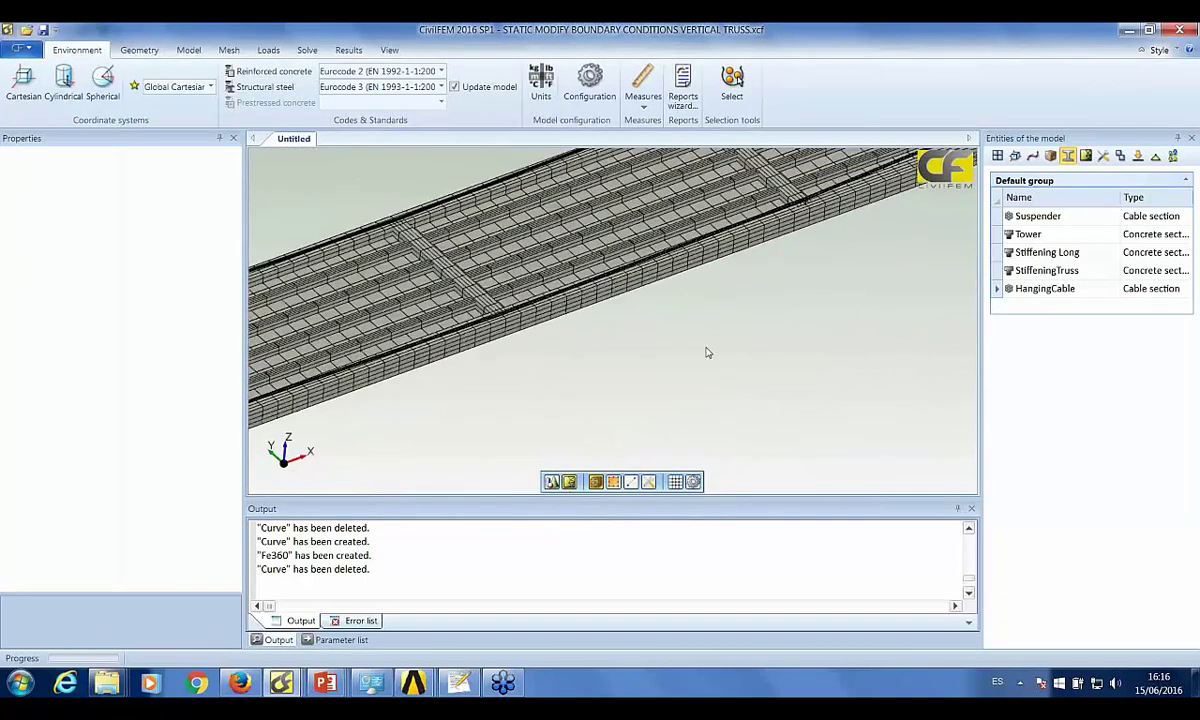
scroll(704, 362, "down", 3)
middle_click_drag(667, 372, 773, 358)
middle_click_drag(655, 366, 633, 452)
scroll(590, 382, "up", 5)
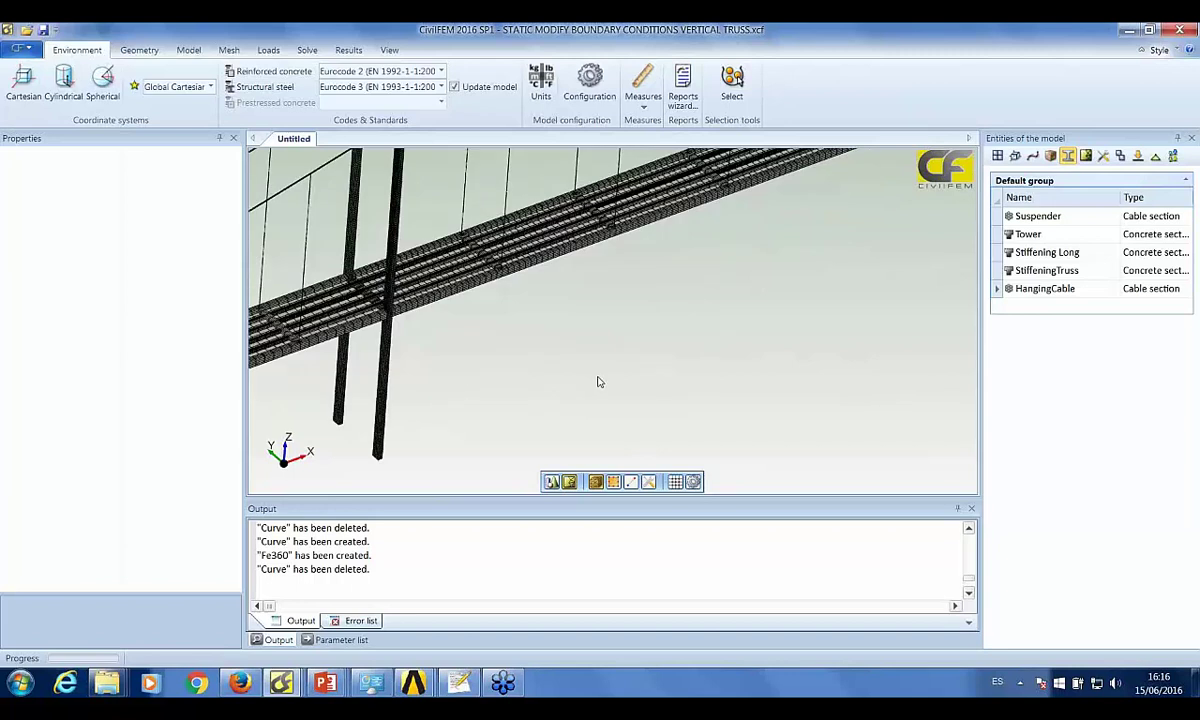
middle_click_drag(528, 268, 592, 362)
scroll(583, 360, "up", 3)
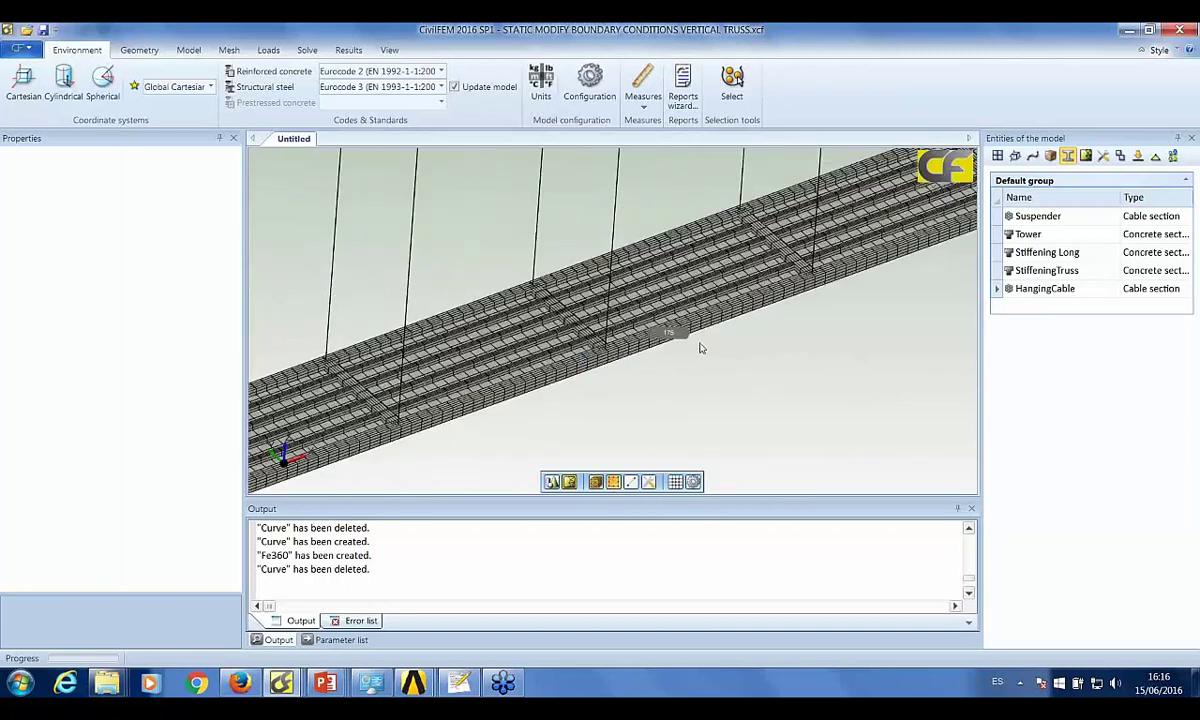
- Select a patch of mesh nodes along the deck's near edge between two transverse beams and inspect the selection
left_click(538, 350)
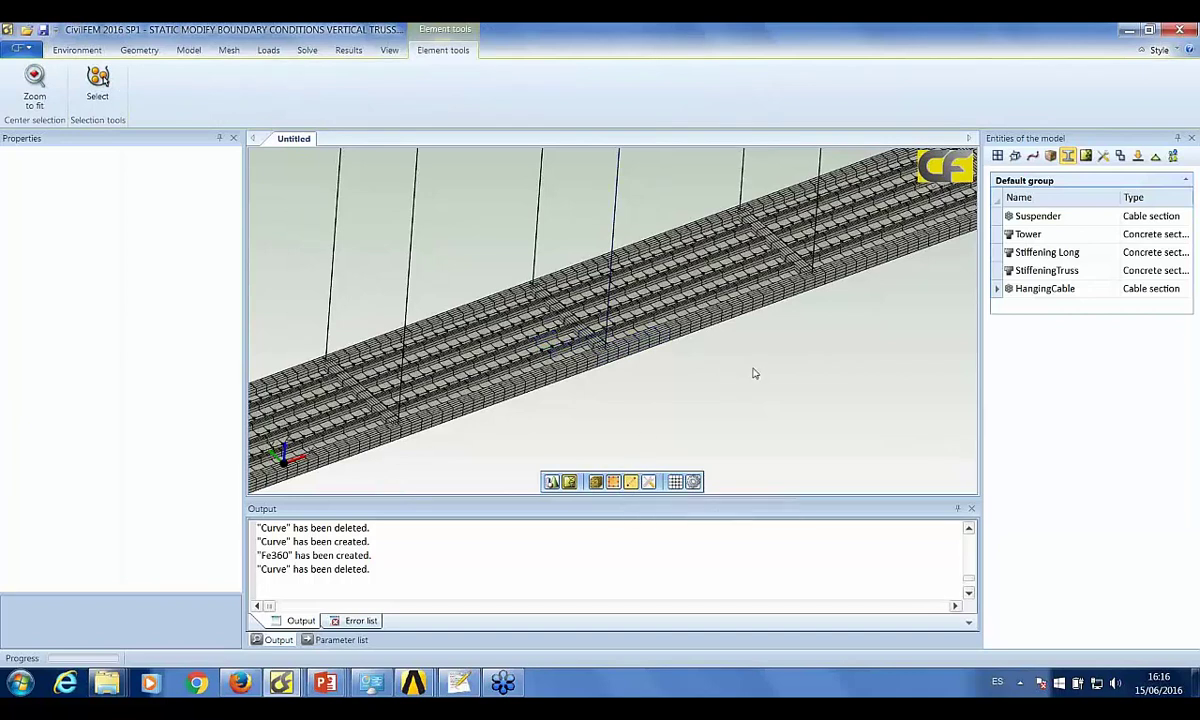
left_click(718, 345)
left_click_drag(665, 288, 758, 340)
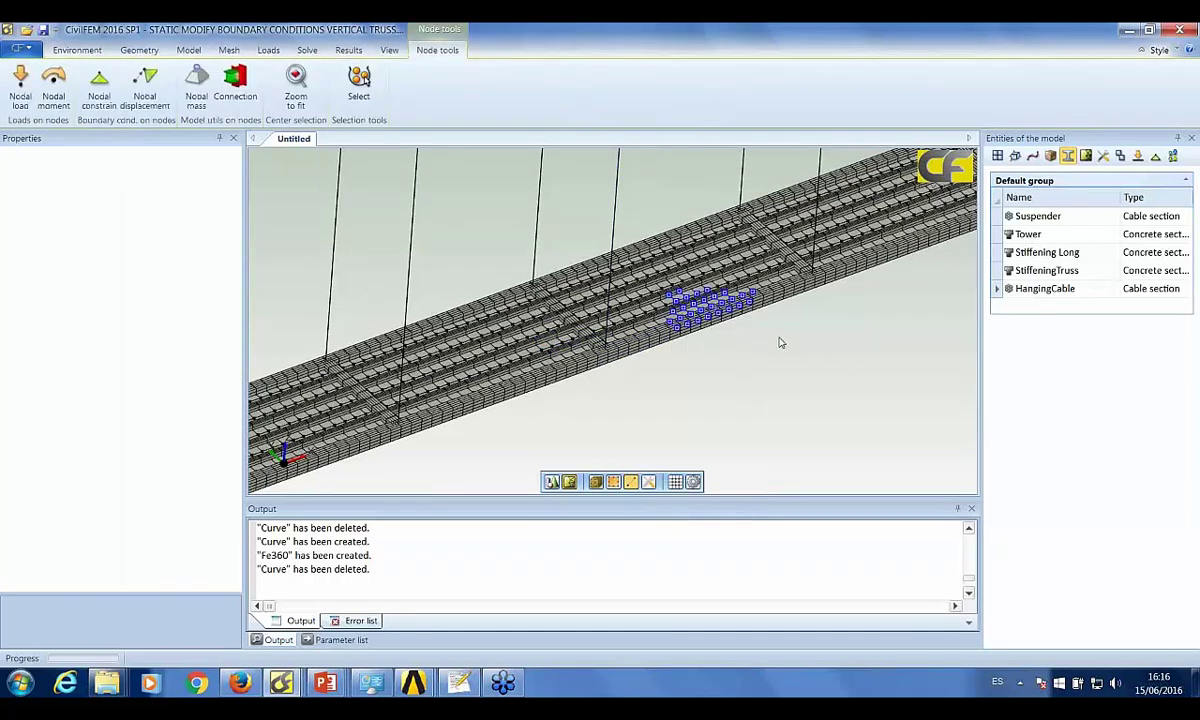
scroll(781, 343, "up", 4)
middle_click_drag(707, 399, 486, 399)
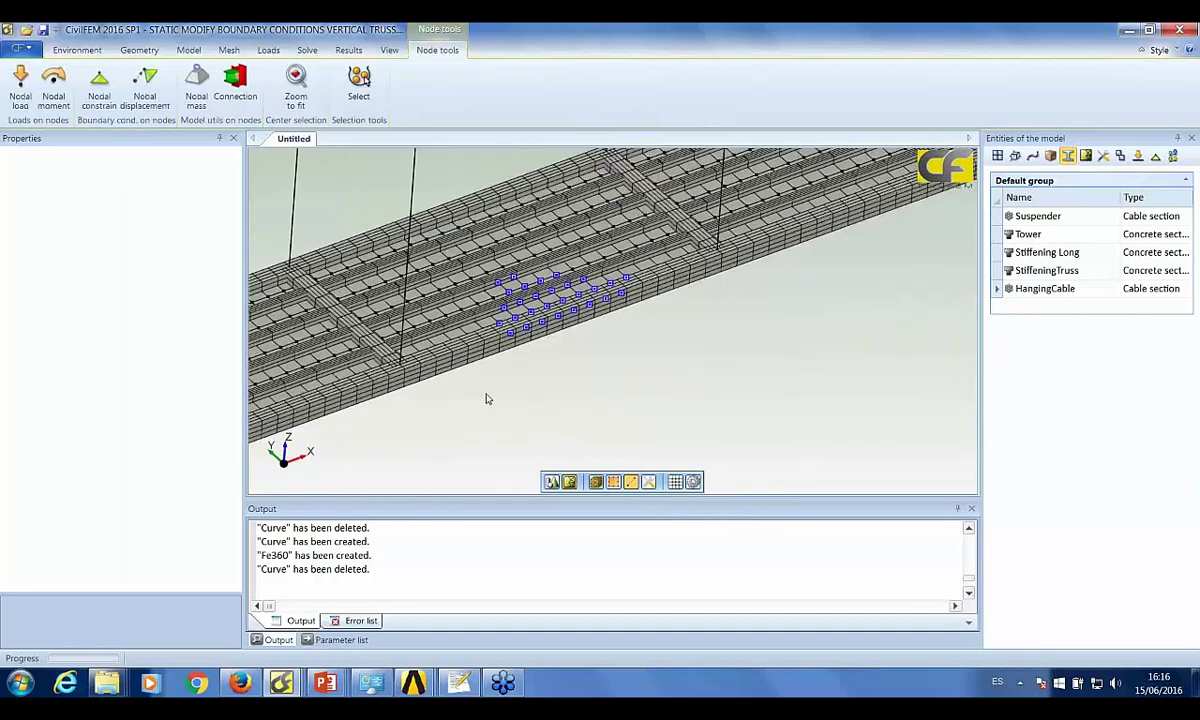
middle_click_drag(699, 378, 529, 437)
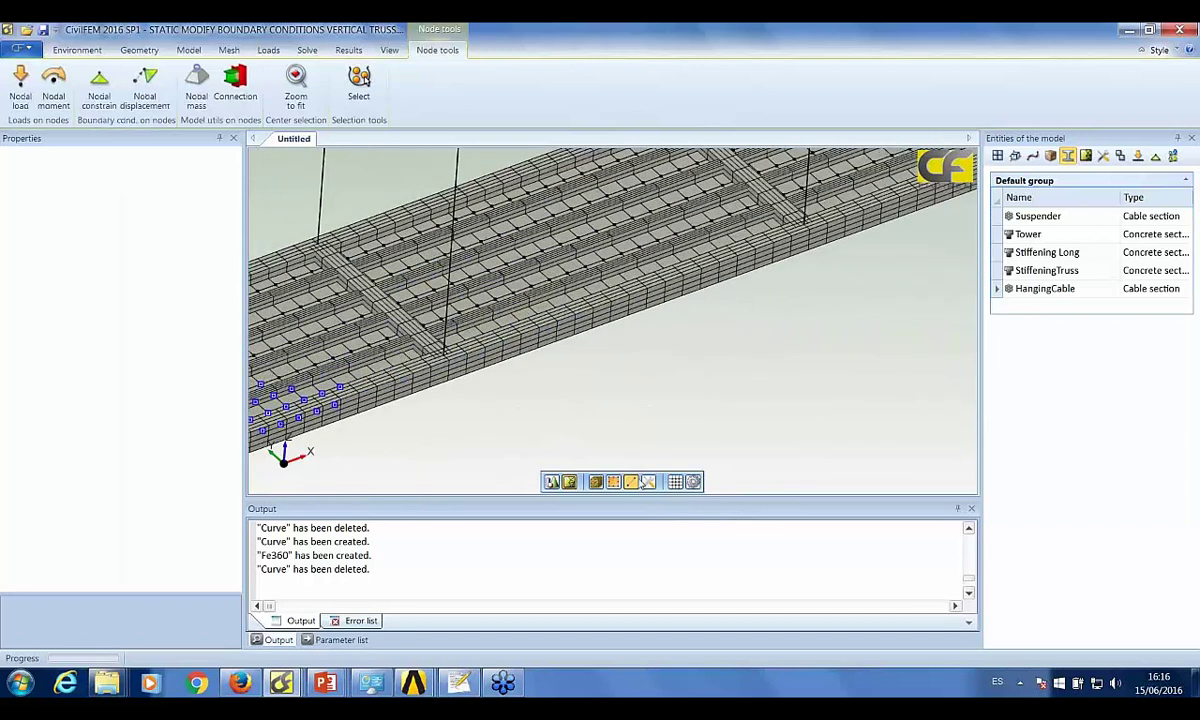
scroll(616, 433, "down", 2)
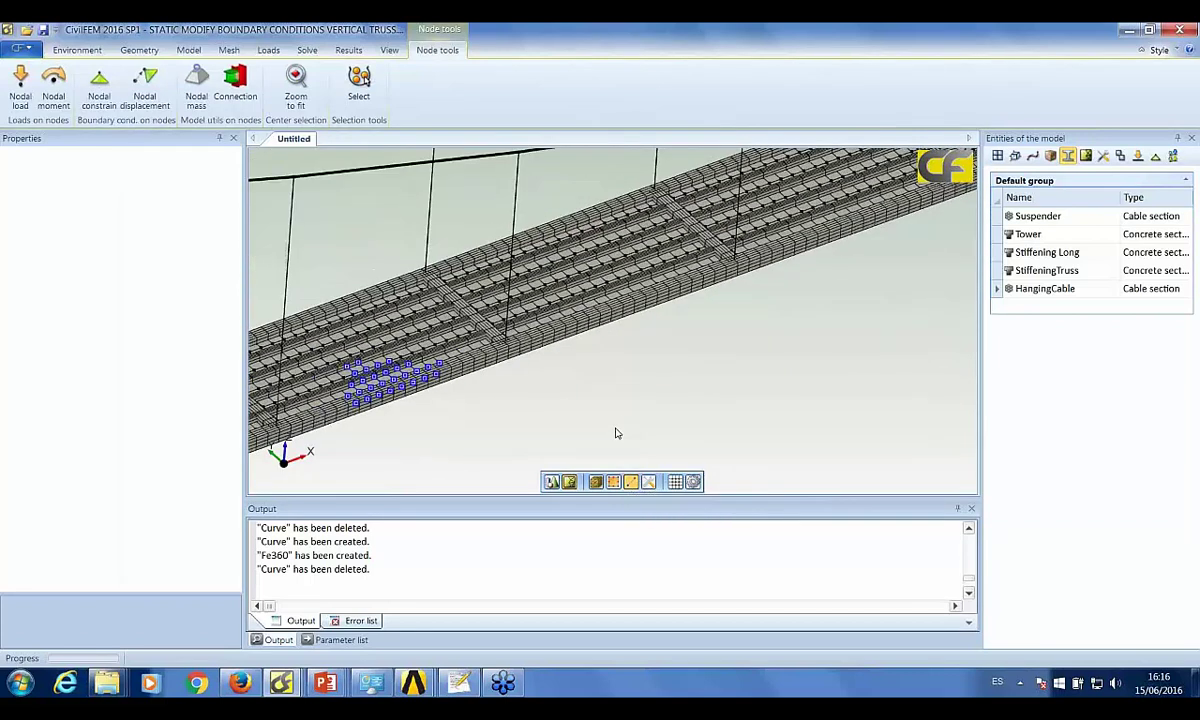
scroll(616, 433, "down", 3)
scroll(619, 434, "down", 2)
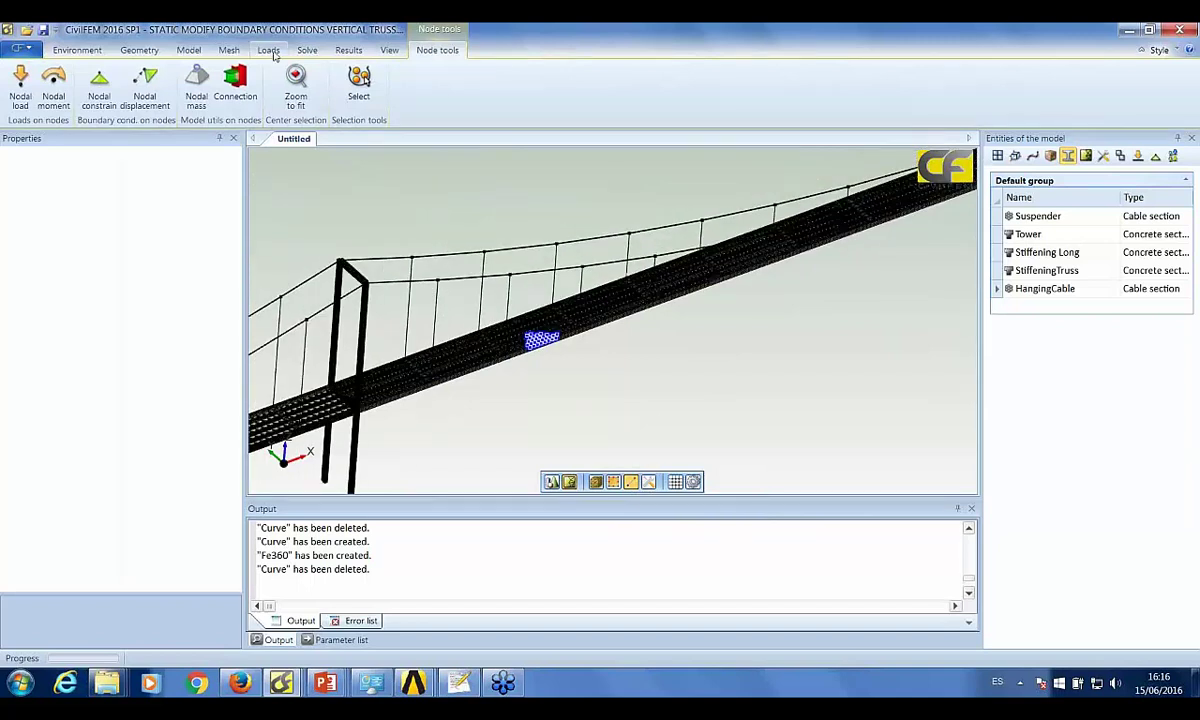
scroll(535, 360, "up", 5)
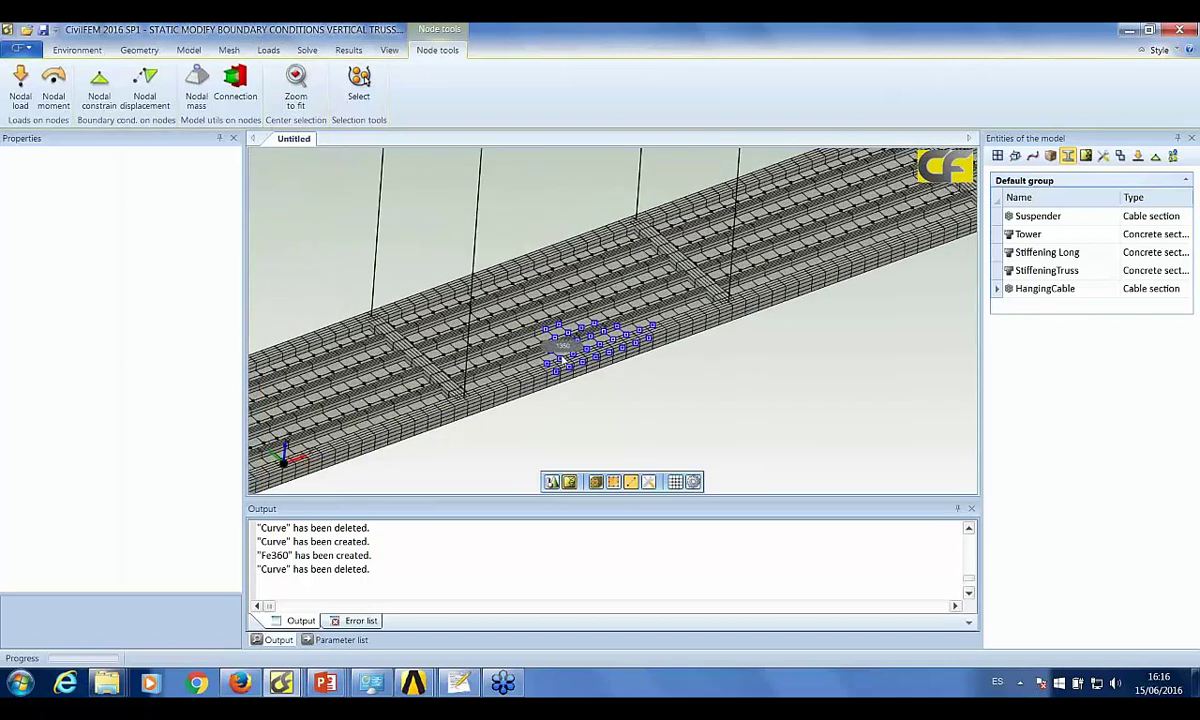
scroll(598, 390, "up", 2)
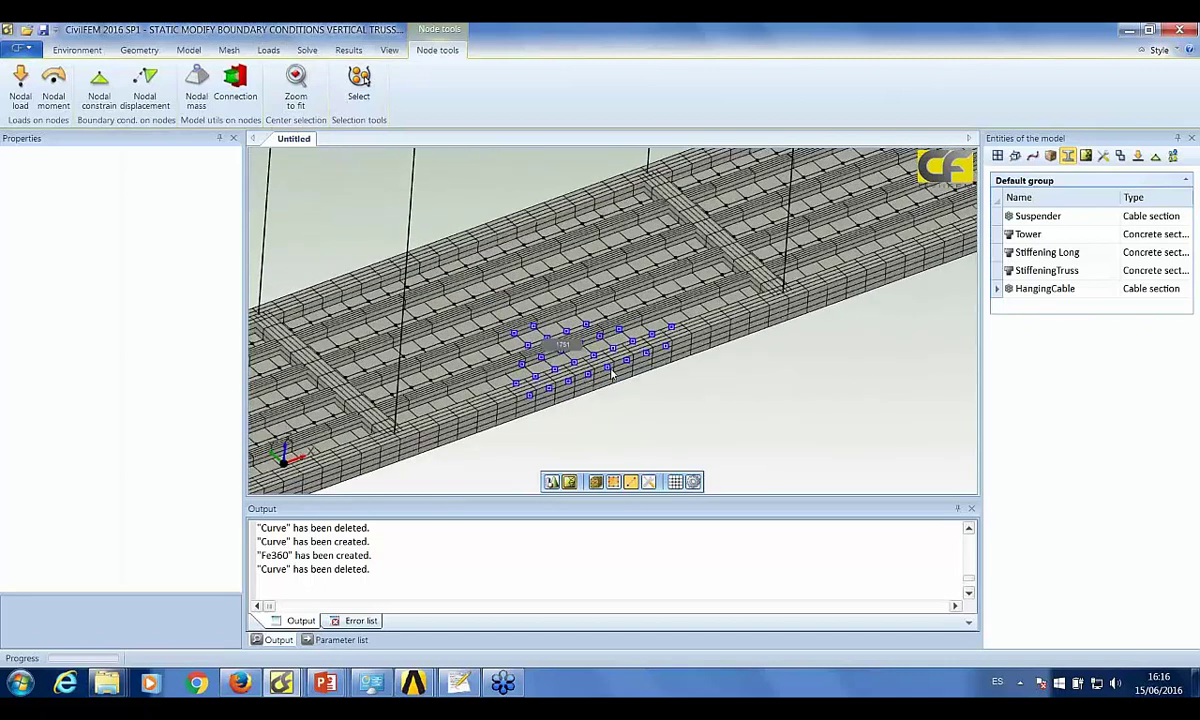
- Create a 555 N nodal load on the selected deck nodes in the F PRESTR. LAT. load group
left_click(20, 90)
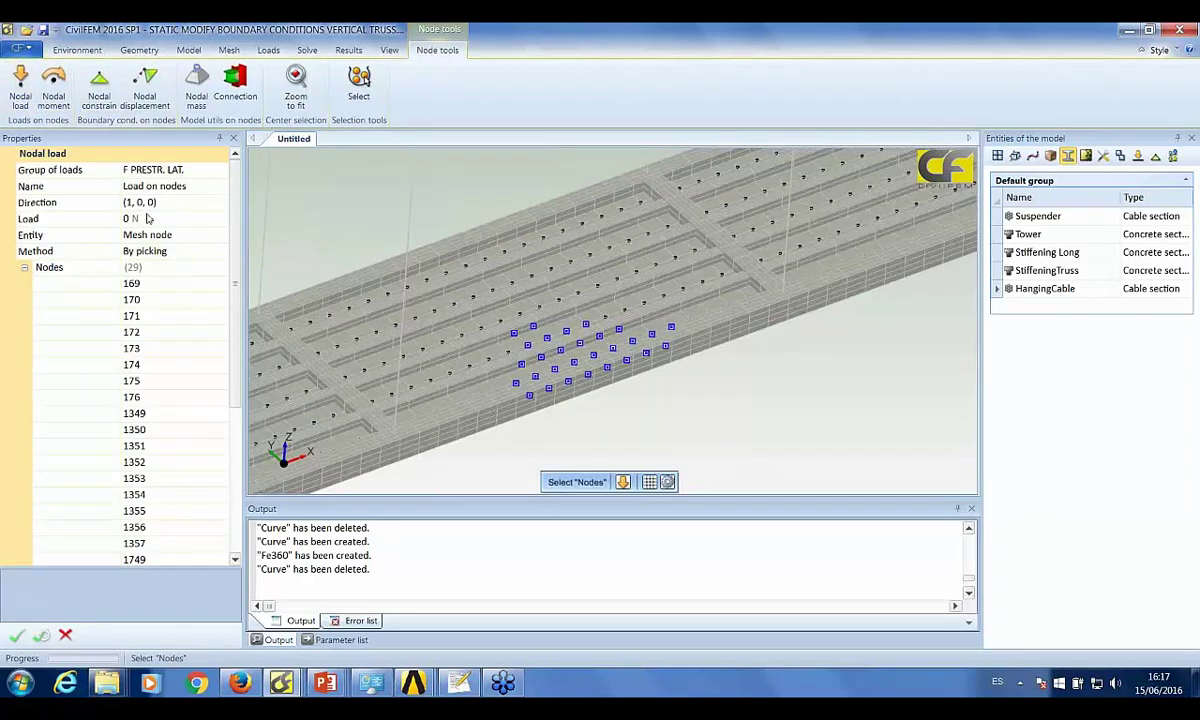
left_click(108, 220)
type("555")
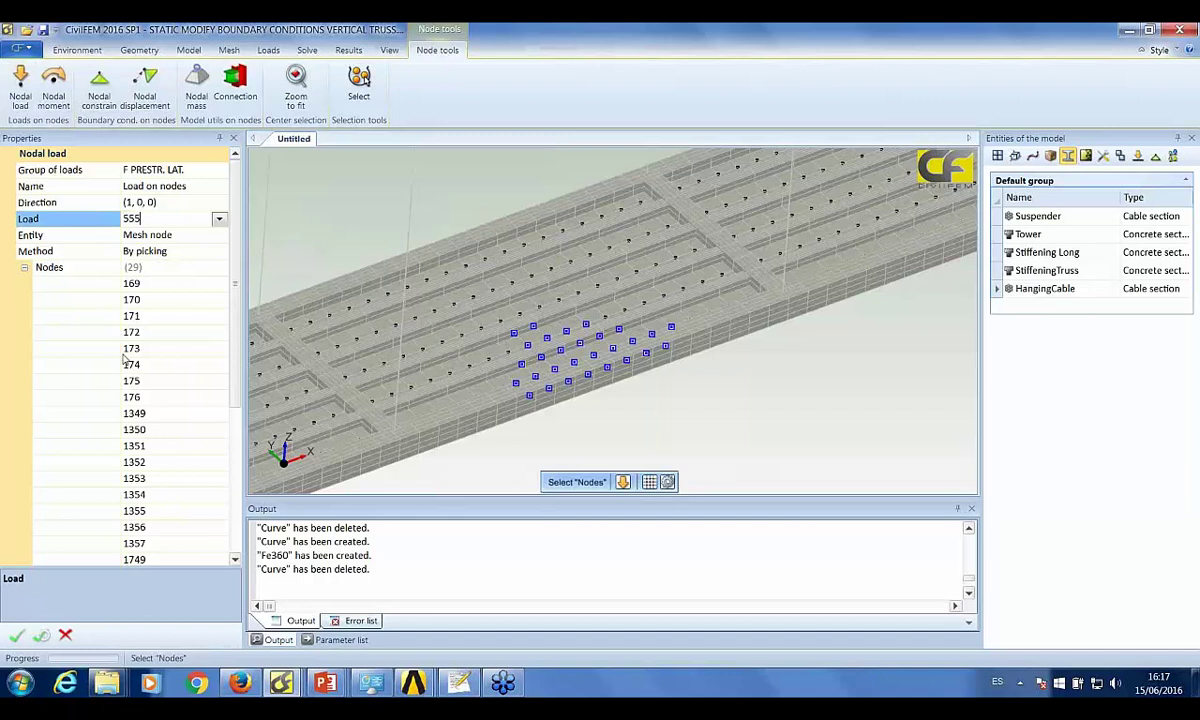
left_click(20, 635)
- Plot the F PRESTR. LAT. load group, followed by the AT load group
left_click(268, 50)
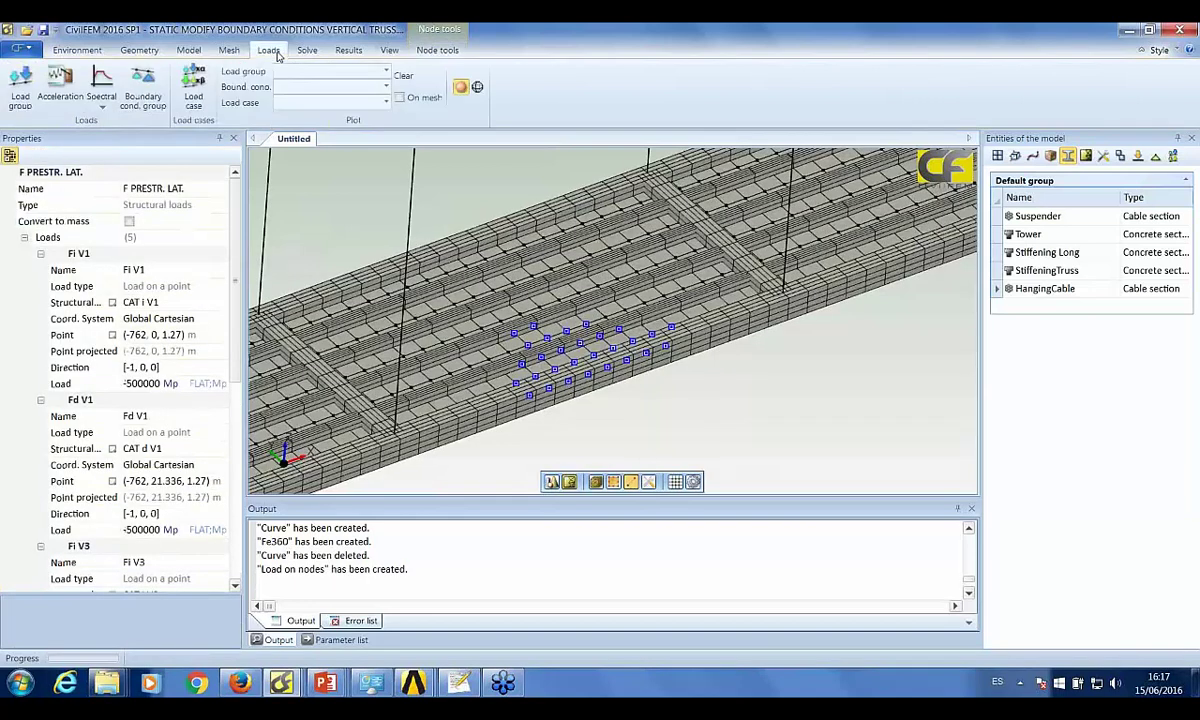
left_click(291, 72)
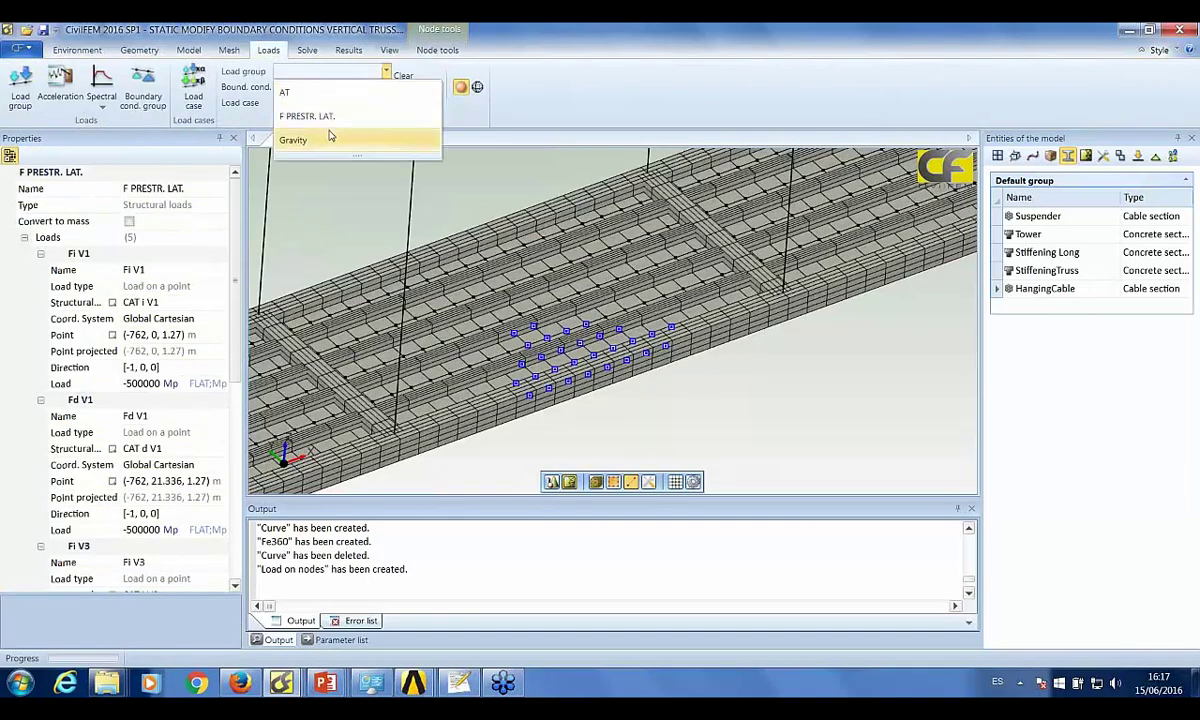
left_click(329, 118)
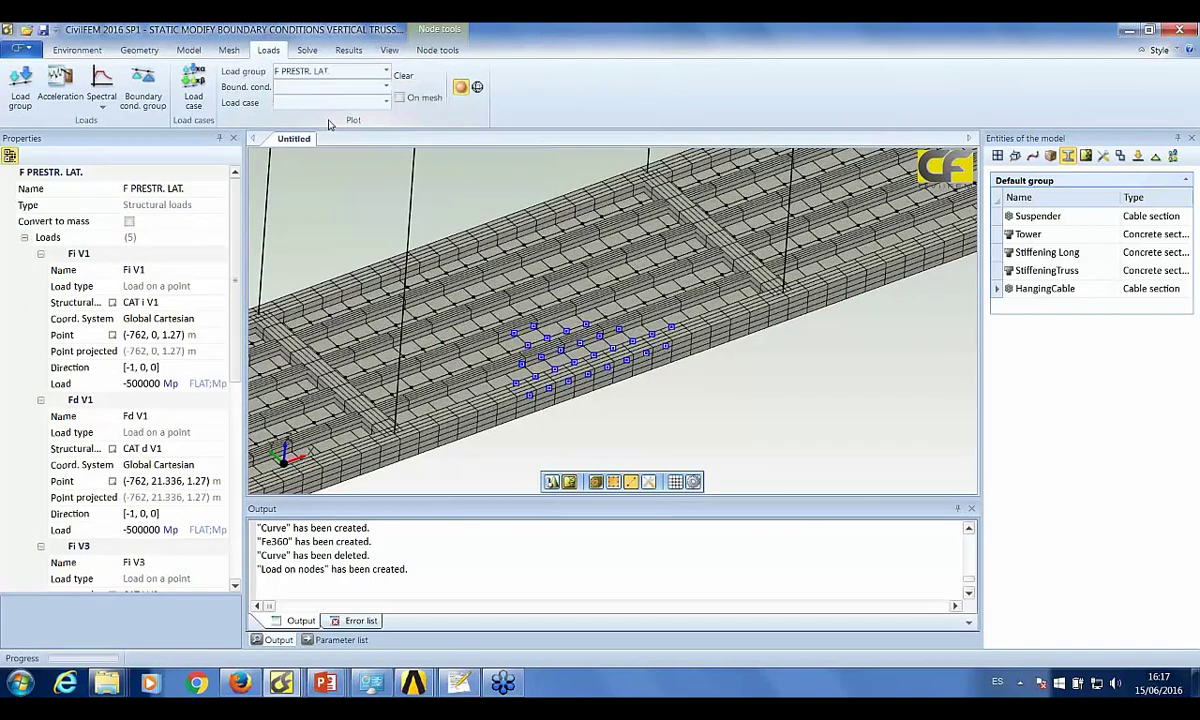
left_click(305, 72)
left_click(305, 92)
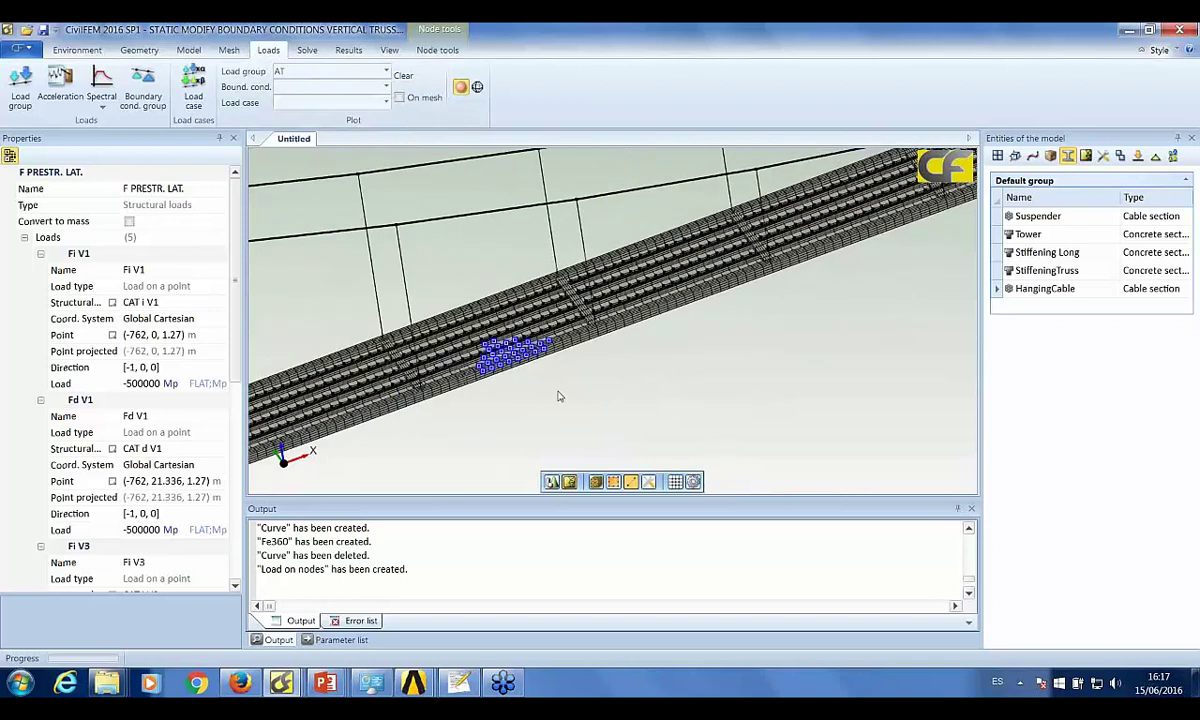
- Plot the F PRESTR. LAT. load group on the mesh and list the model's loads
left_click(409, 99)
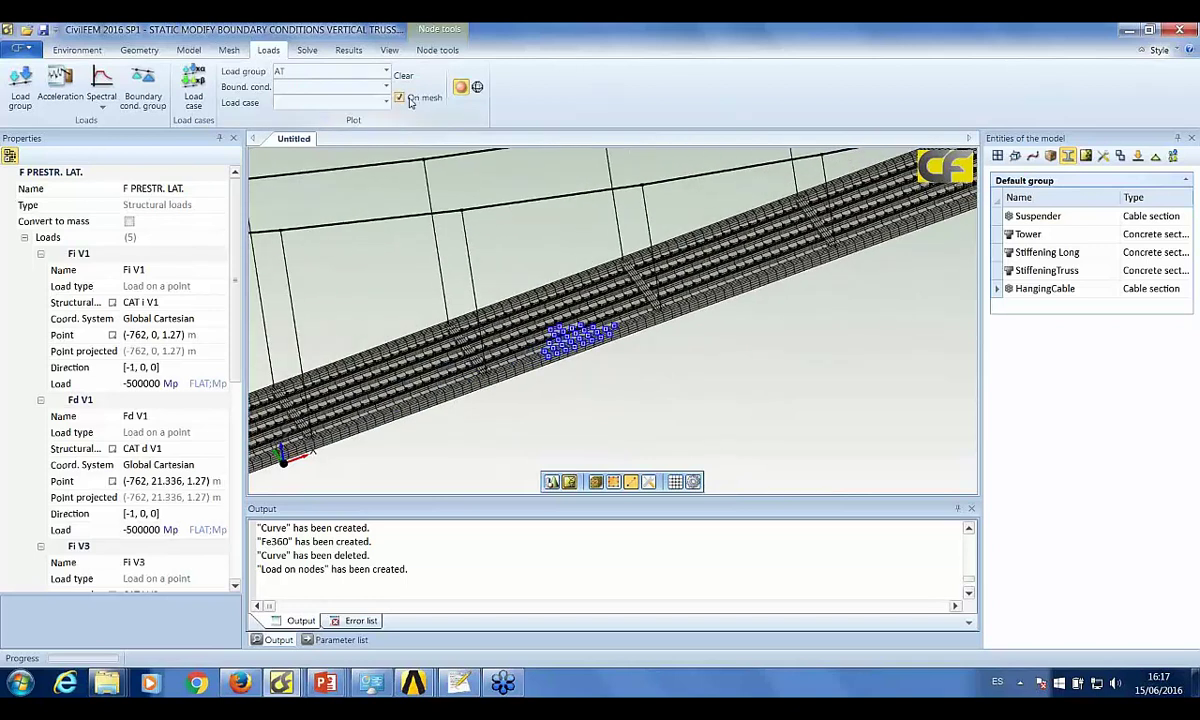
left_click(354, 72)
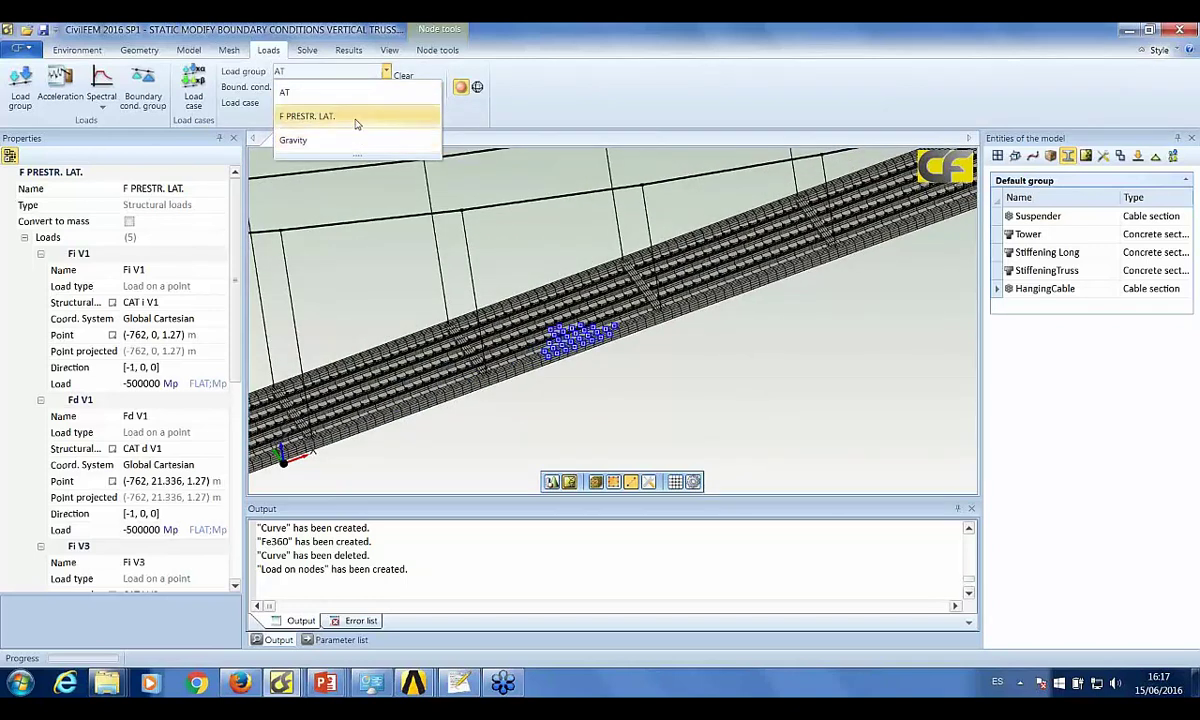
left_click(362, 128)
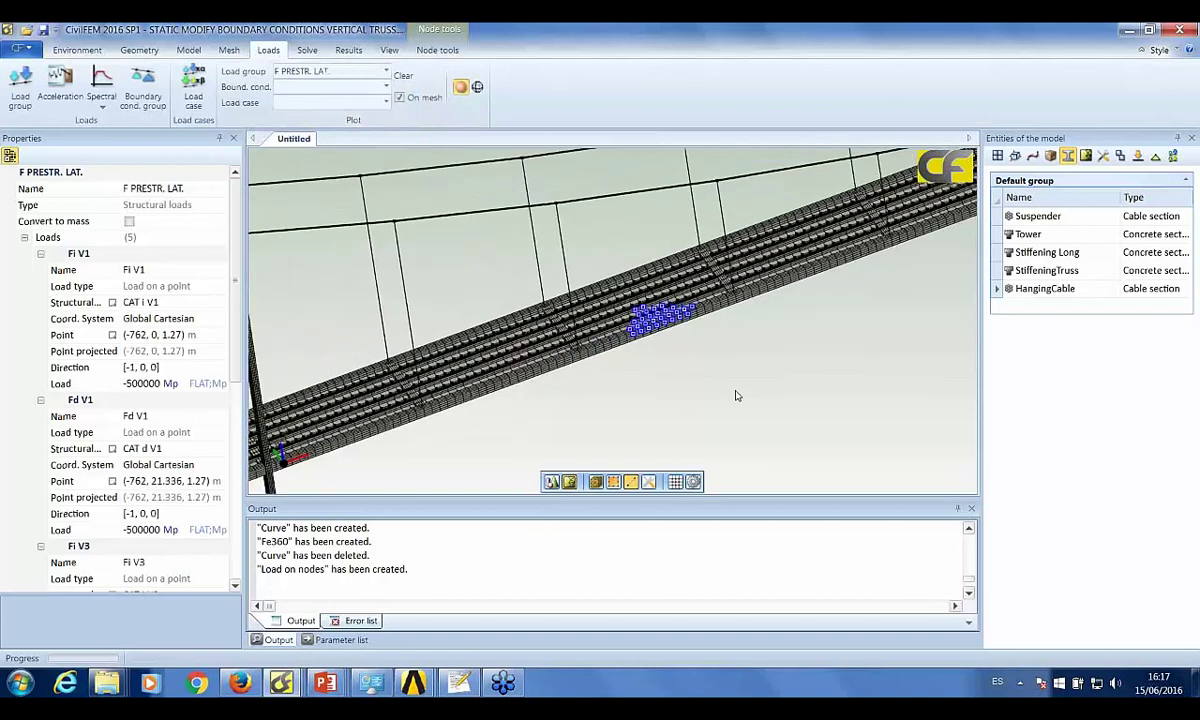
left_click(1140, 157)
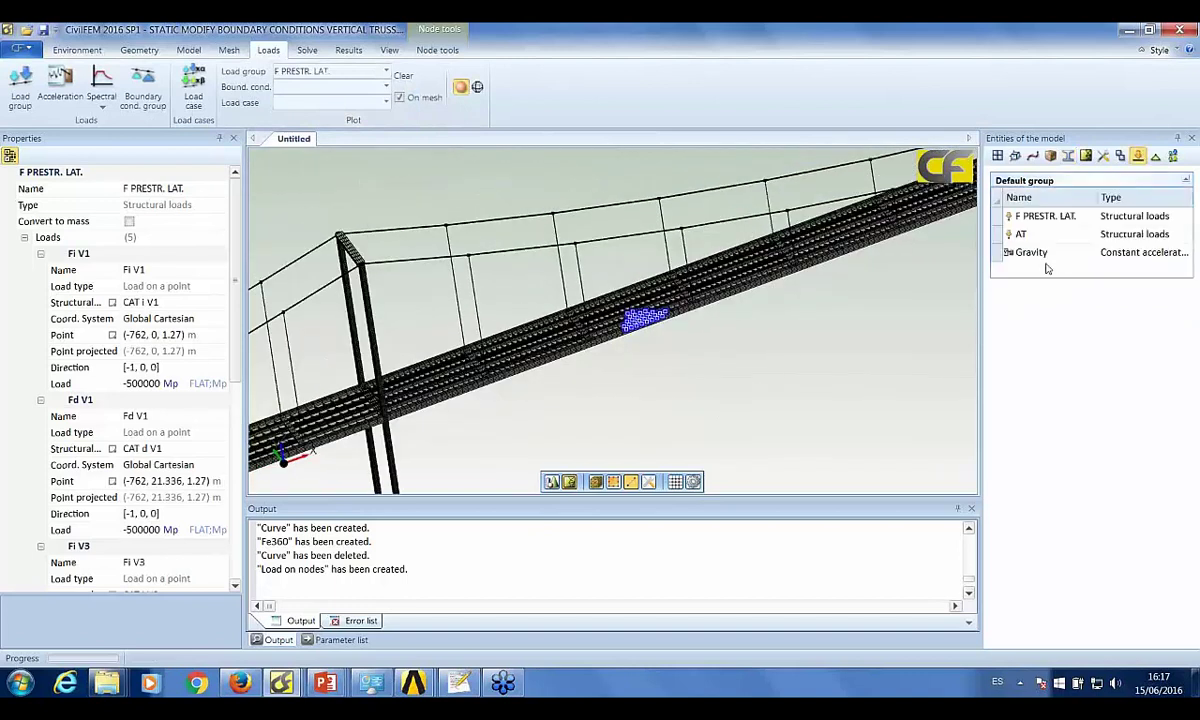
- Inspect the AT load group's temperature loads and the solve options, and bring up the open PowerPoint presentations
left_click(1042, 234)
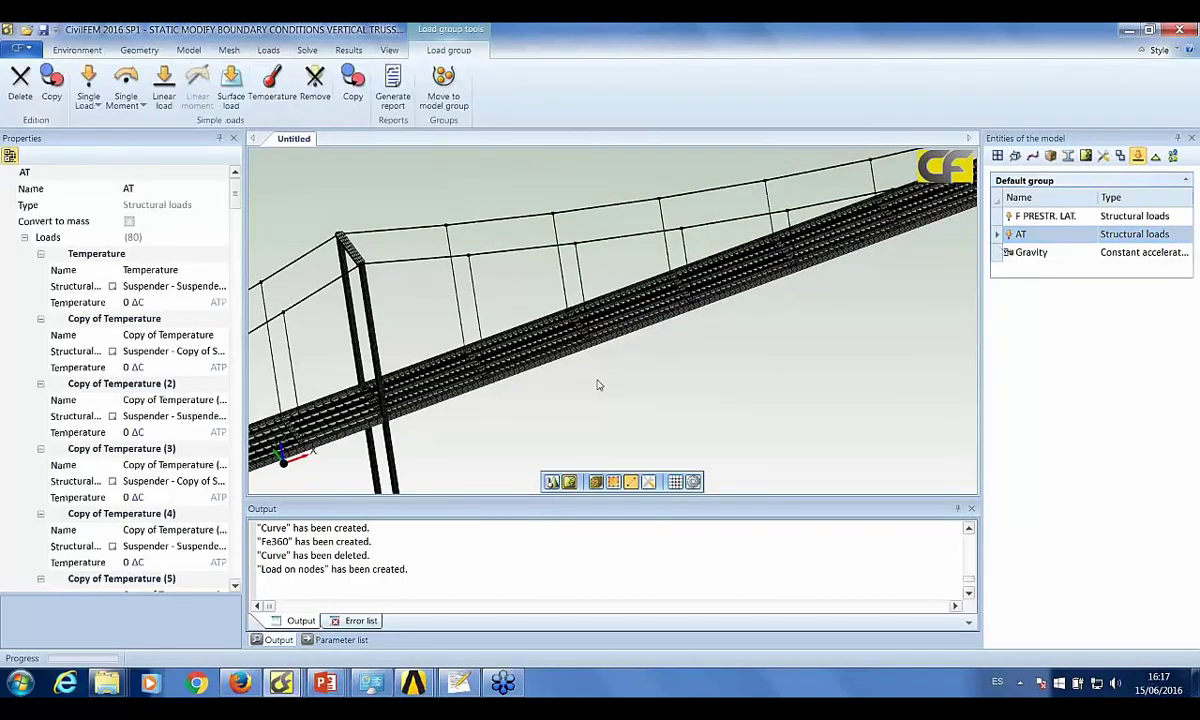
scroll(600, 384, "up", 5)
scroll(512, 365, "up", 3)
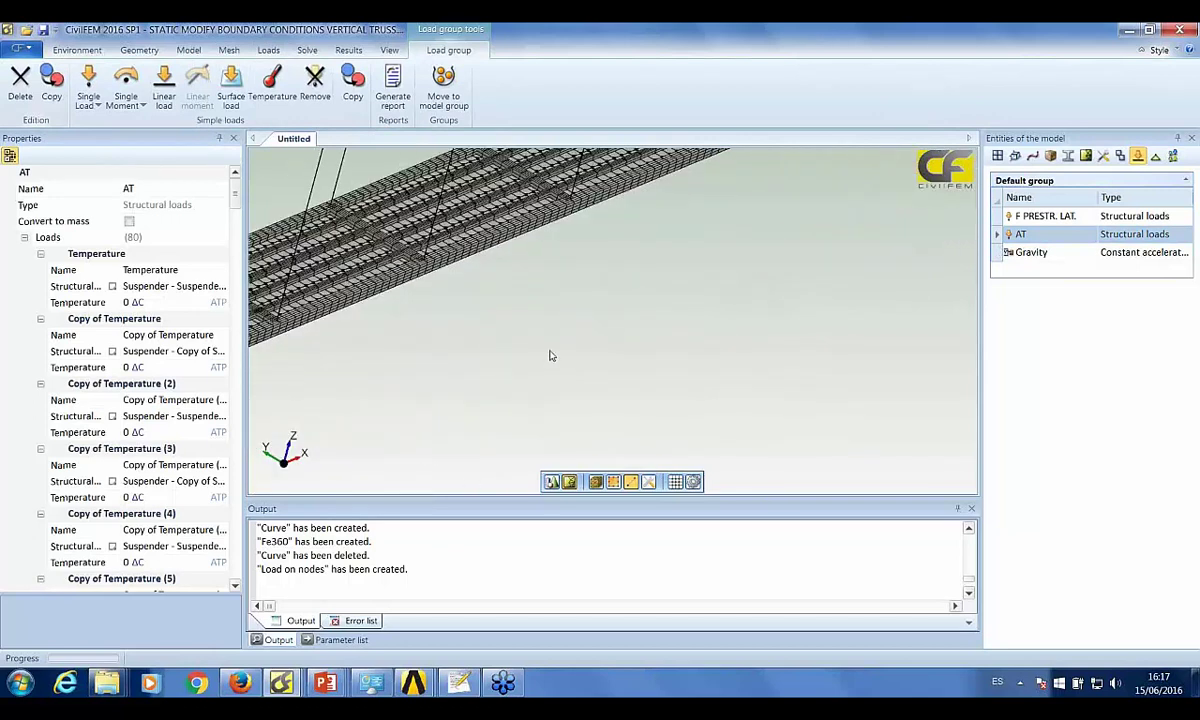
left_click(304, 51)
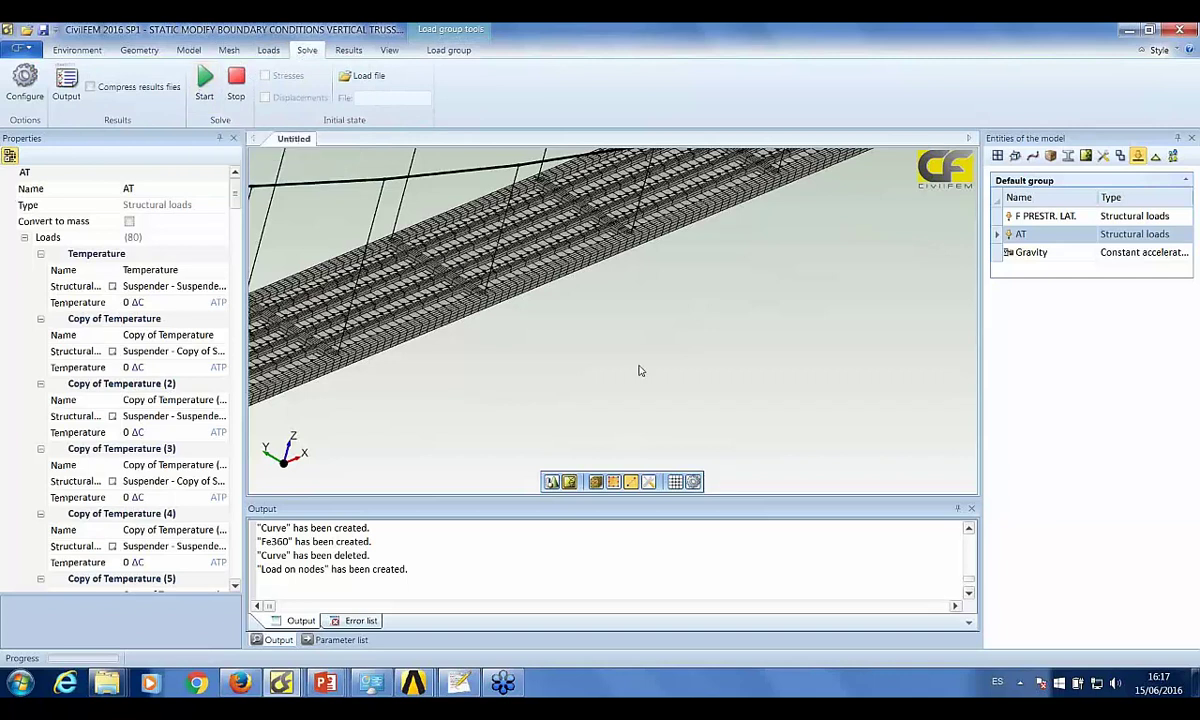
scroll(660, 380, "down", 2)
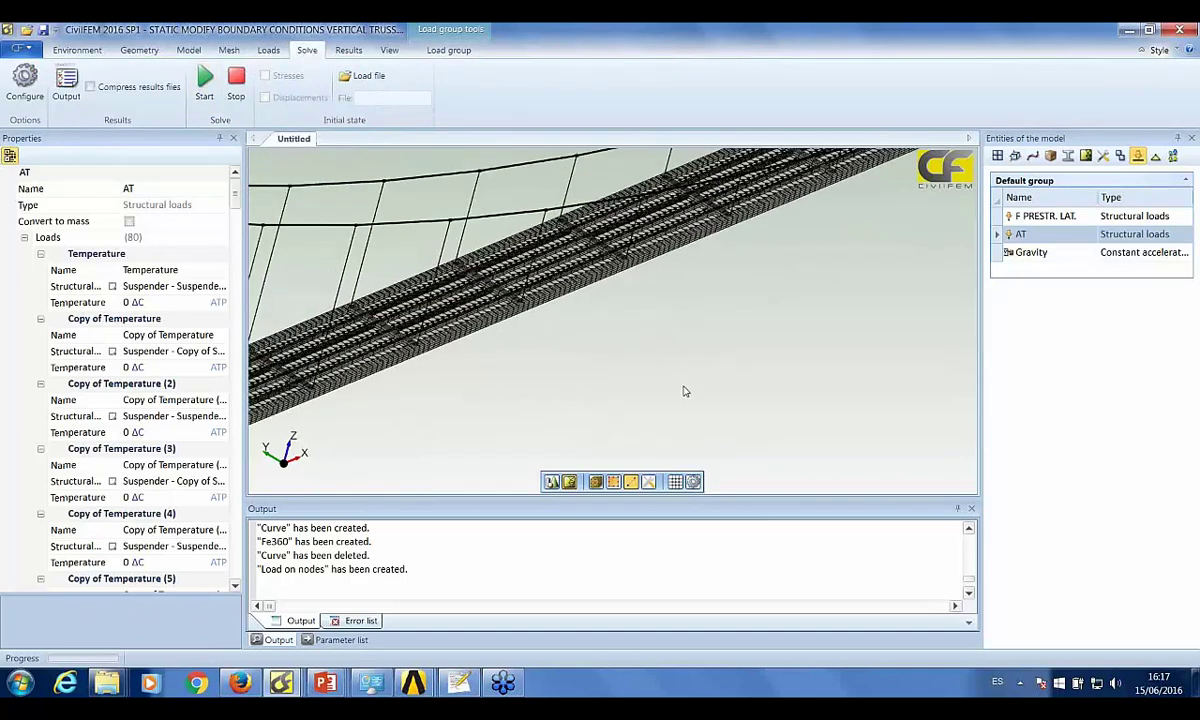
left_click(325, 683)
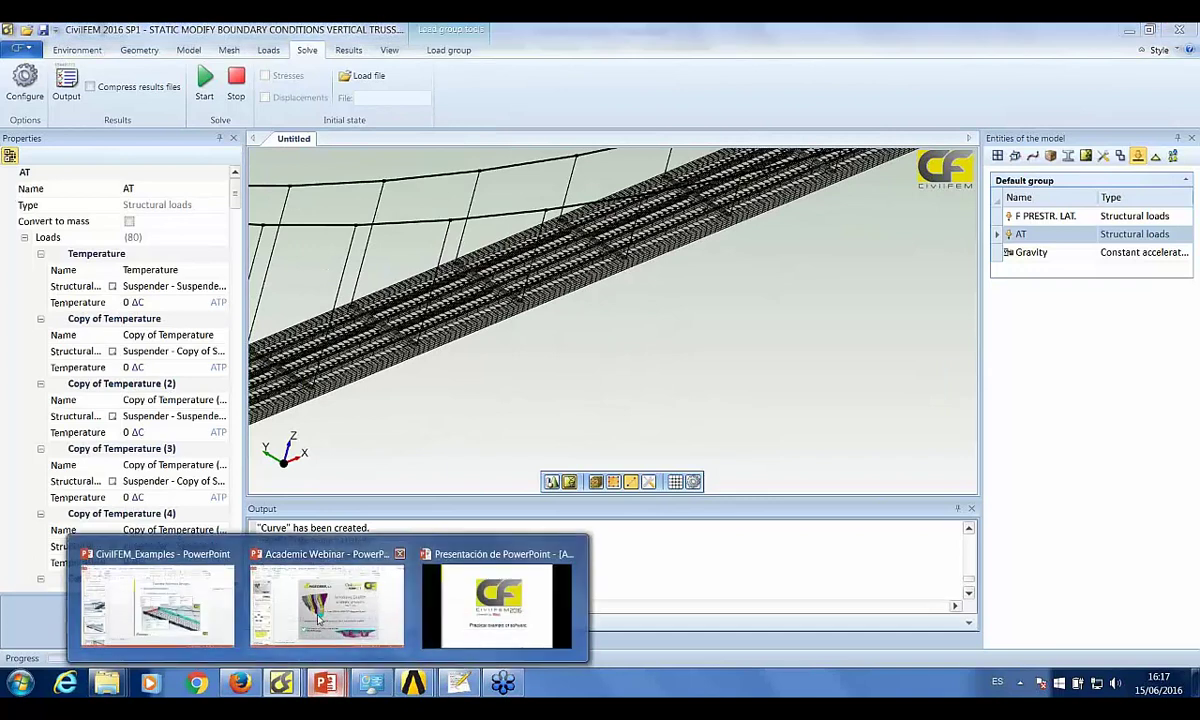
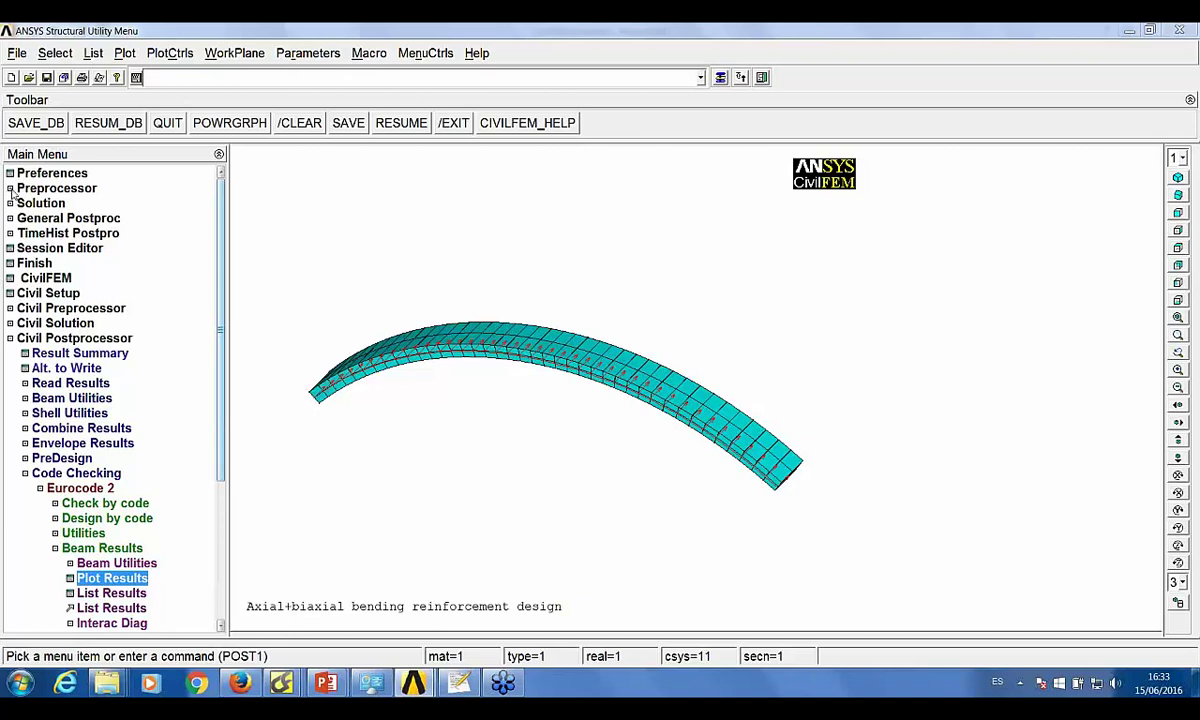
- Browse the standard preprocessor's modeling and meshing command groups for the arch model, and collapse them again
left_click(11, 189)
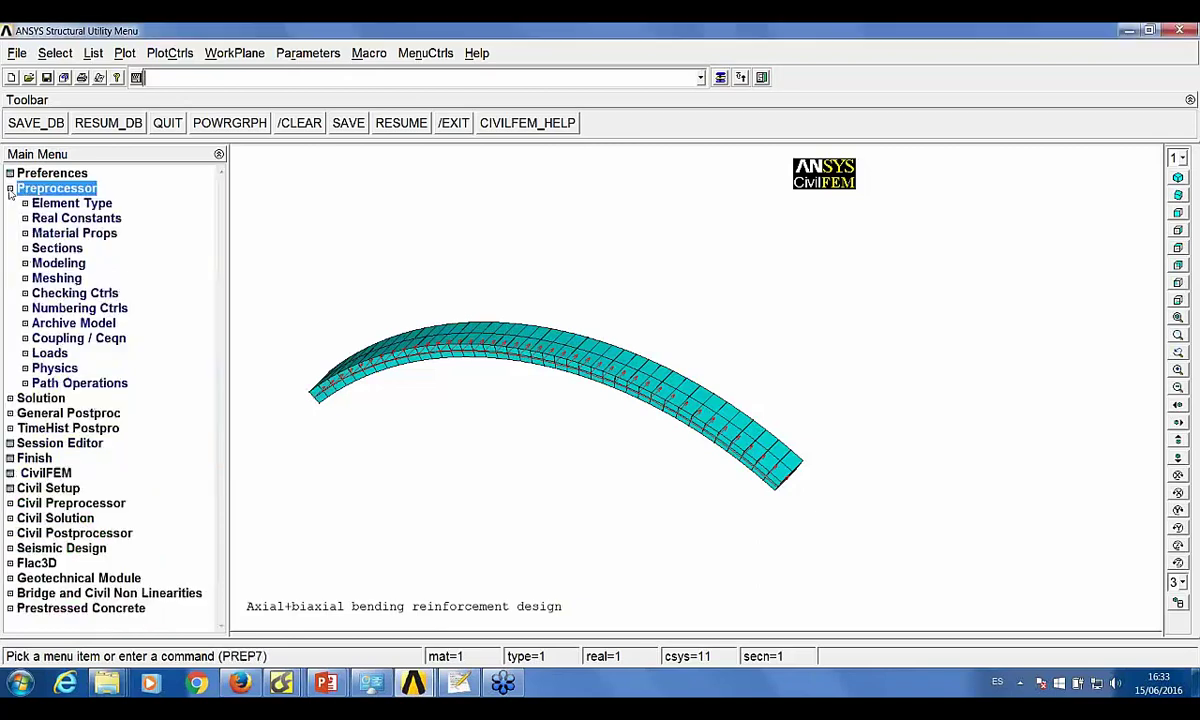
left_click(27, 264)
left_click(27, 264)
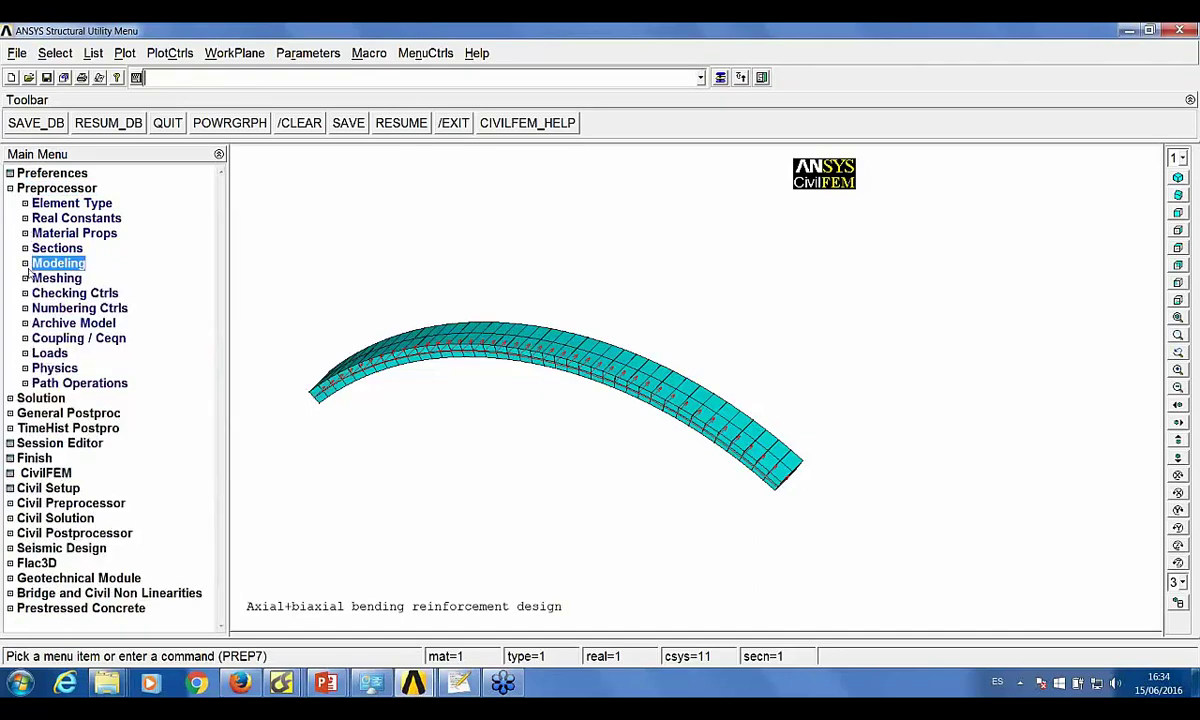
left_click(27, 279)
left_click(27, 279)
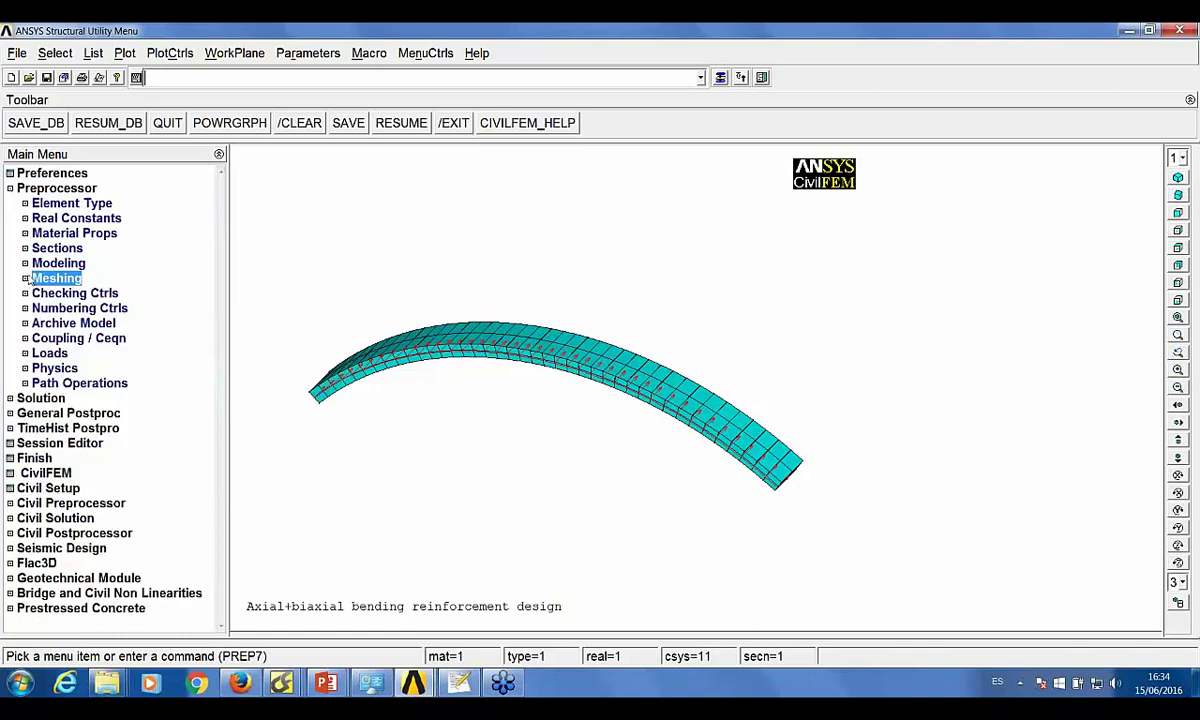
left_click(10, 188)
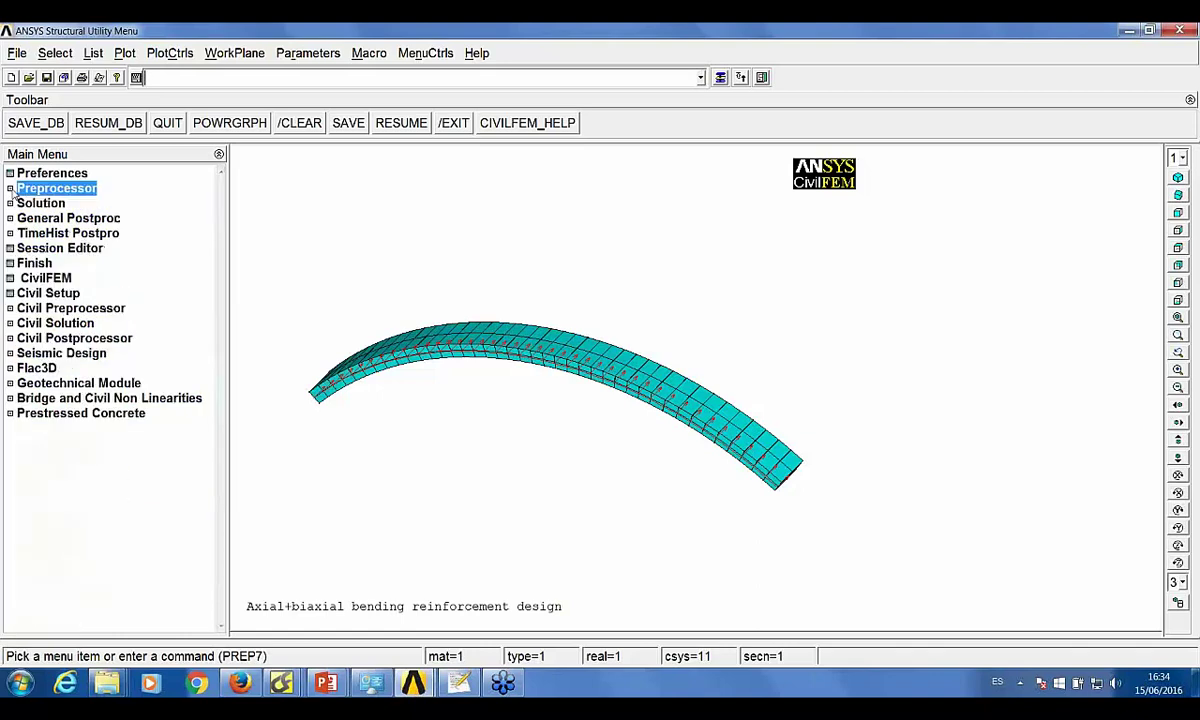
- Review the available steel design codes and the unit system in the CivilFEM setup options without changing them
left_click(50, 294)
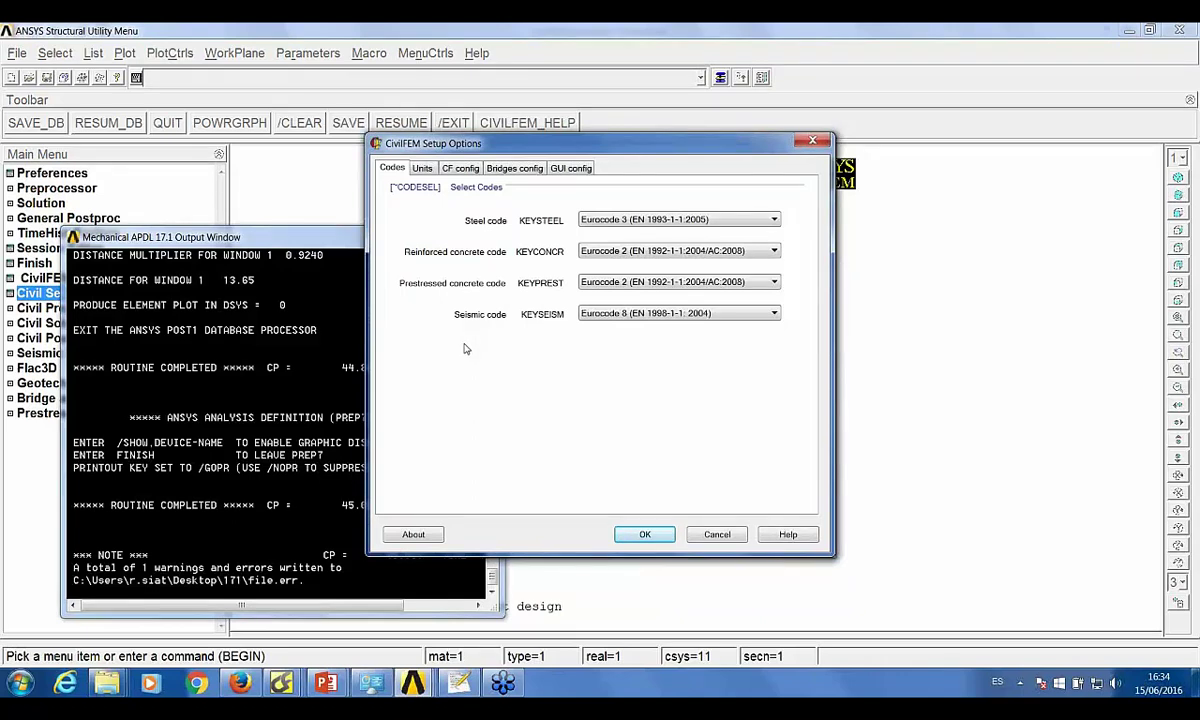
left_click(597, 221)
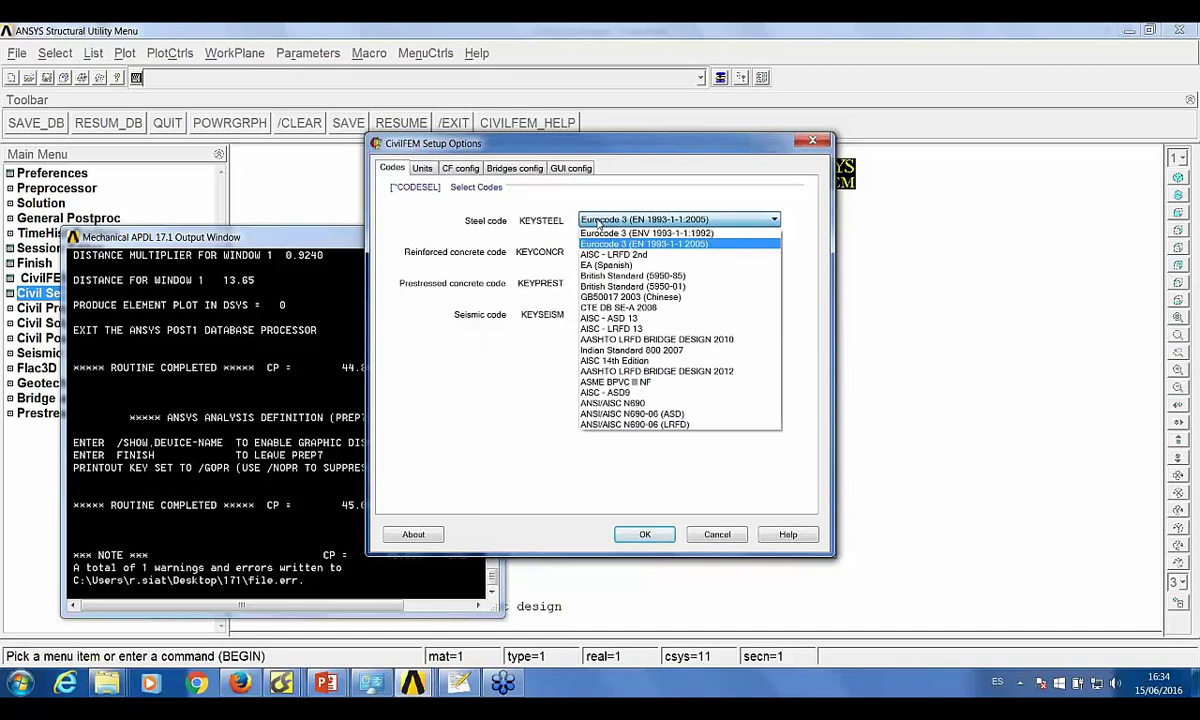
left_click(599, 220)
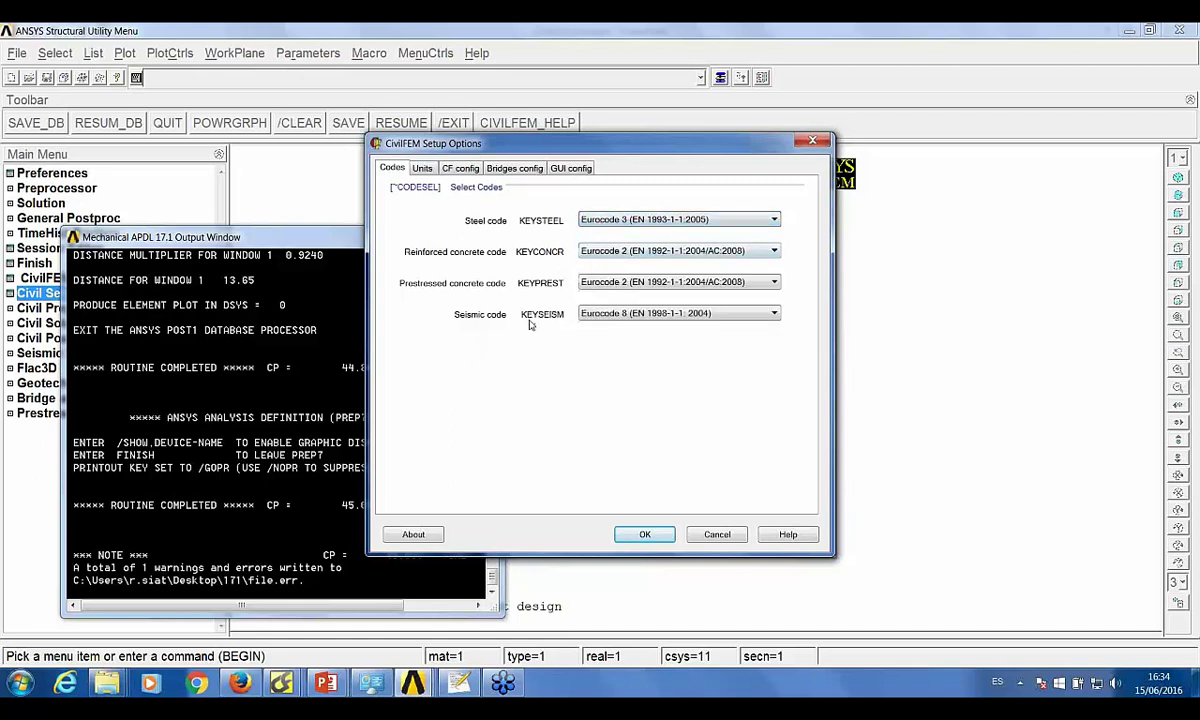
left_click(423, 169)
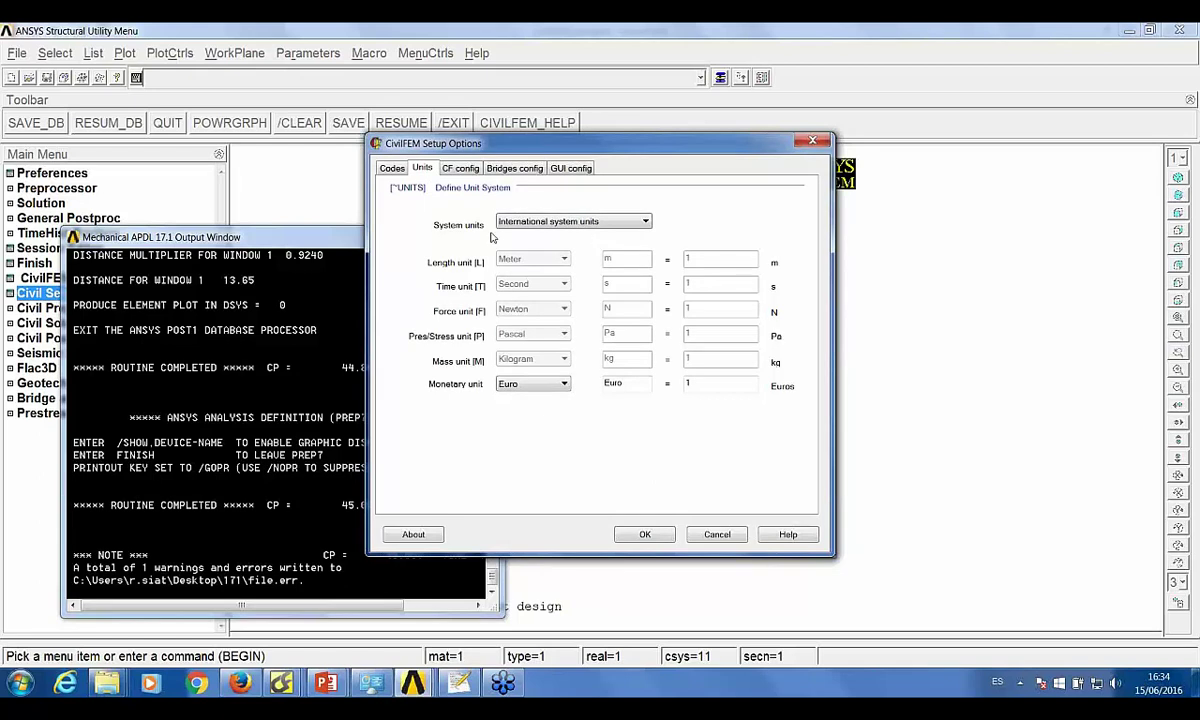
left_click(703, 534)
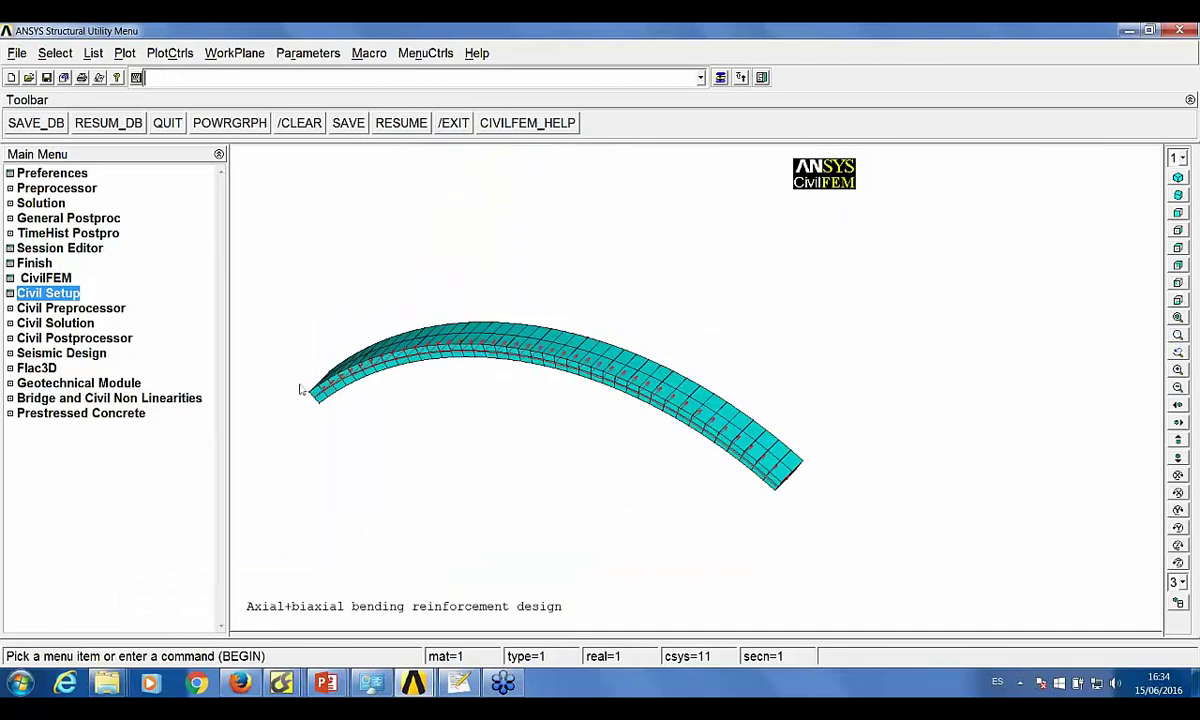
- Open the C35/45 concrete from the Civil Preprocessor materials and review its general, analysis diagram and concrete properties
left_click(70, 309)
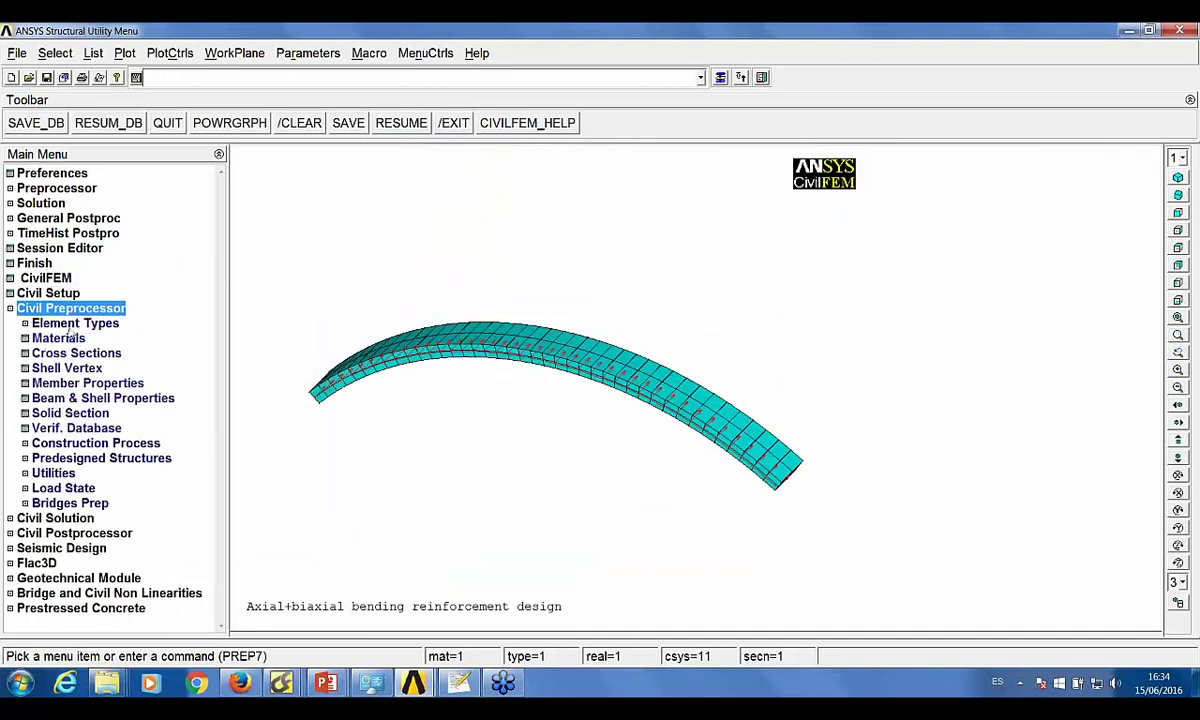
left_click(72, 324)
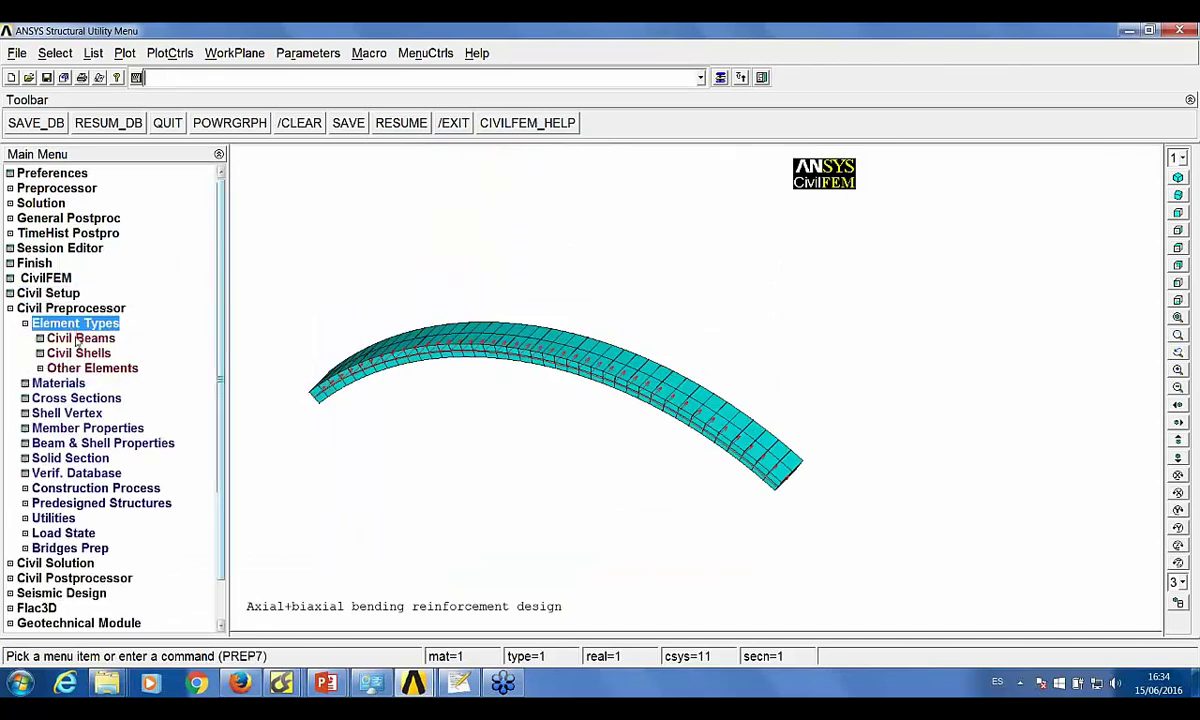
left_click(70, 383)
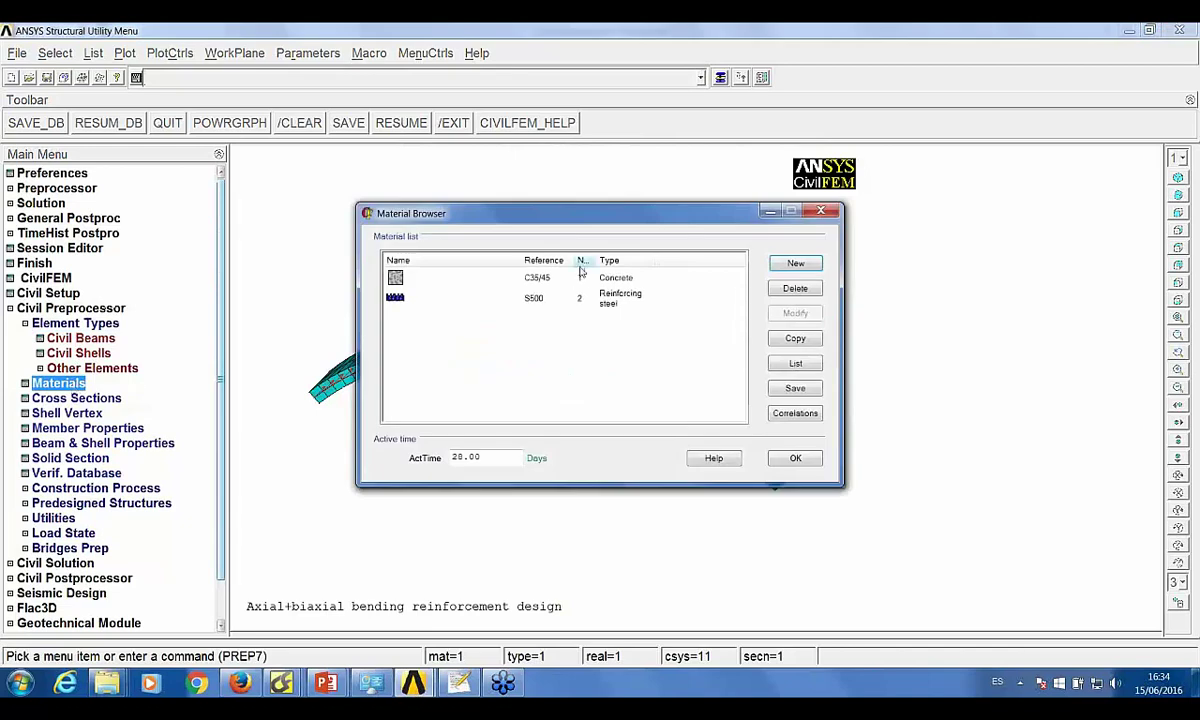
left_click(600, 279)
left_click(782, 313)
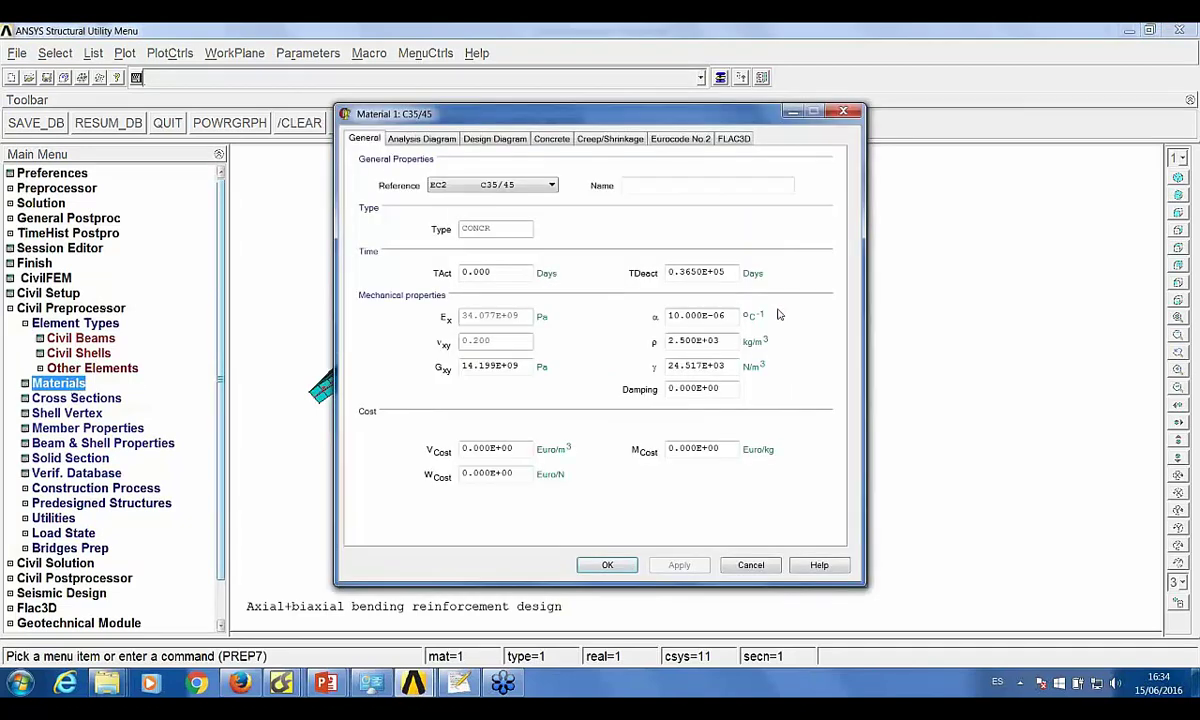
left_click(428, 142)
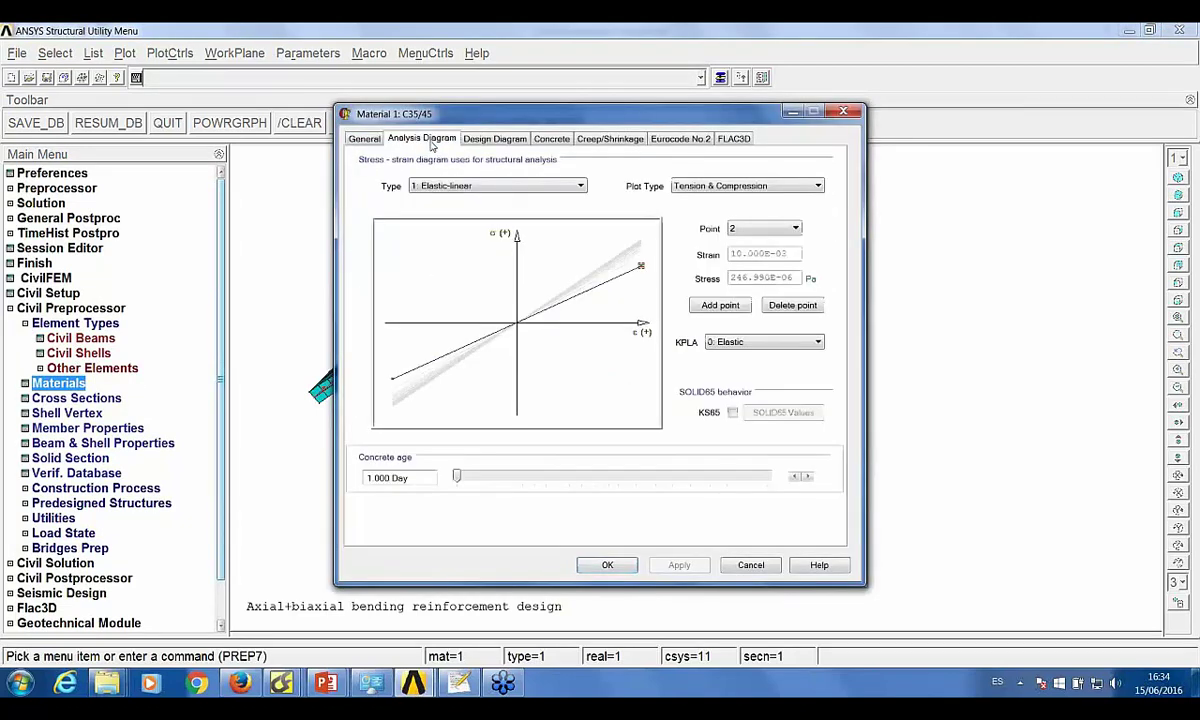
left_click(548, 141)
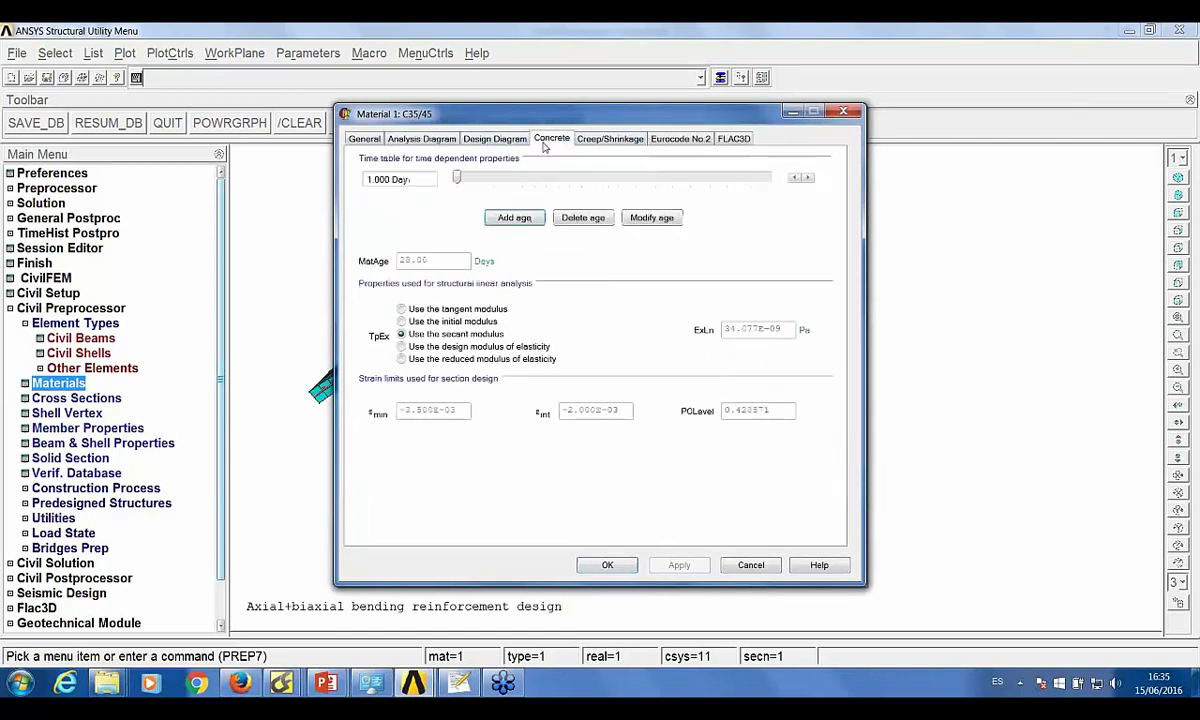
- Review the concrete's creep and shrinkage data and advance its Eurocode No.2 time-dependent properties to 28 days, discarding any changes
left_click(602, 140)
left_click(703, 141)
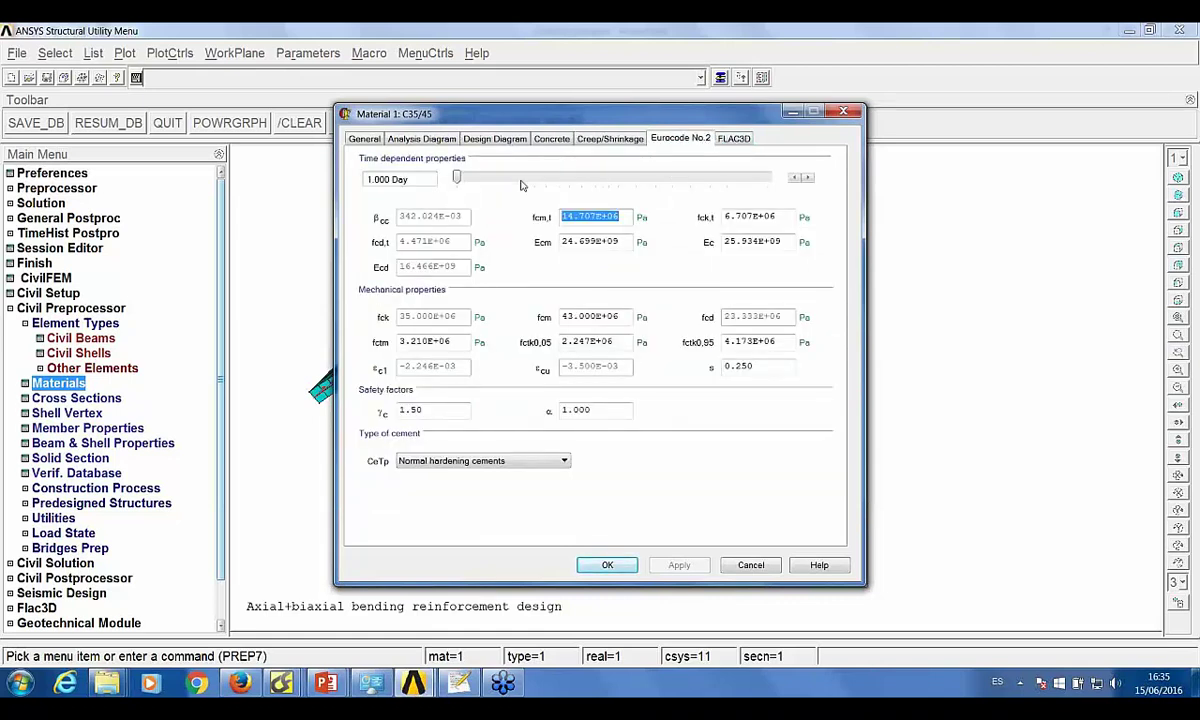
left_click(807, 178)
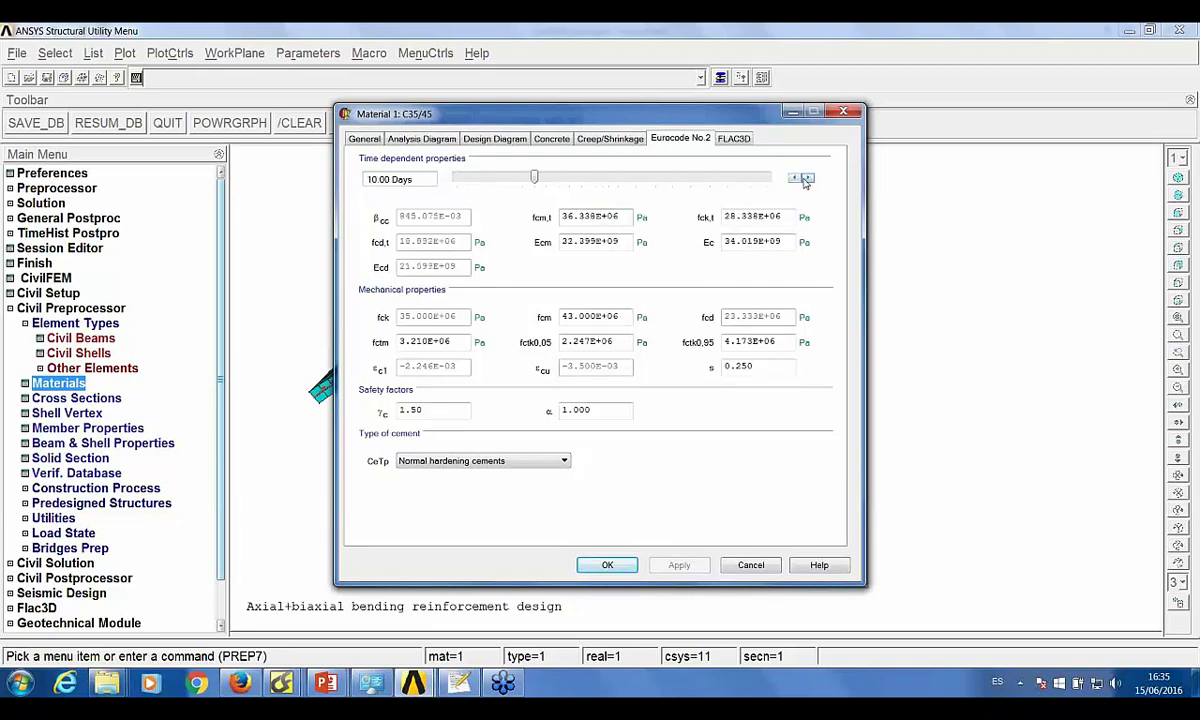
left_click(807, 178)
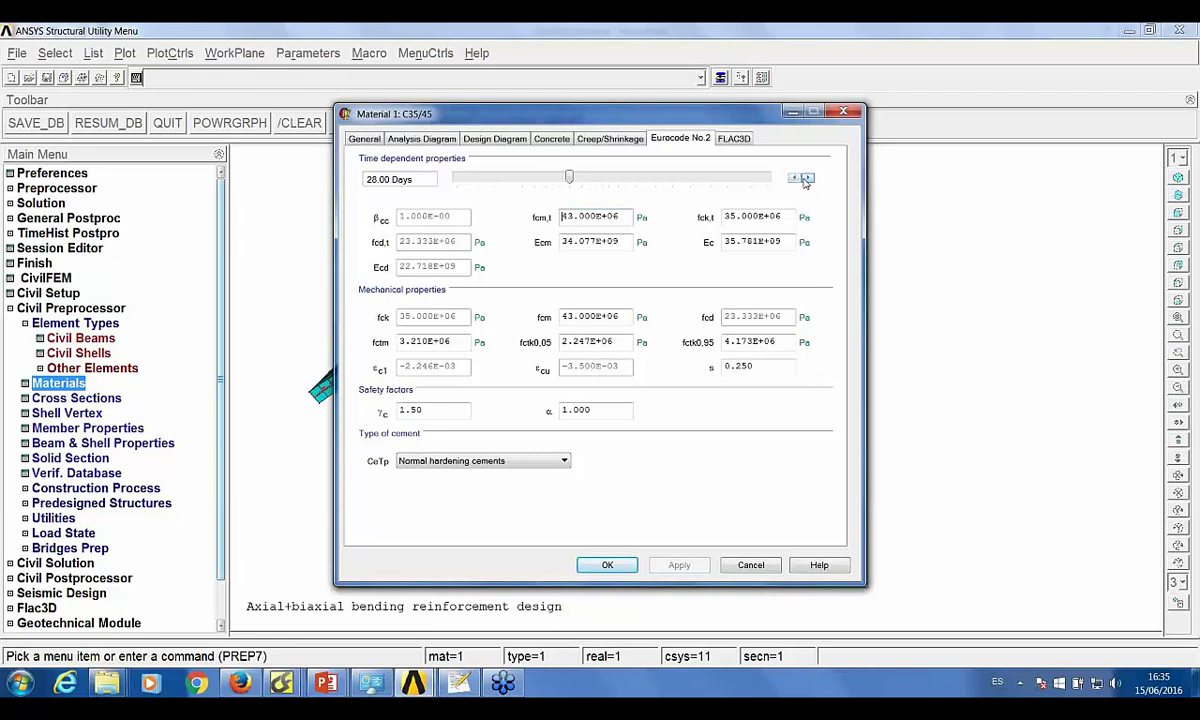
left_click(751, 566)
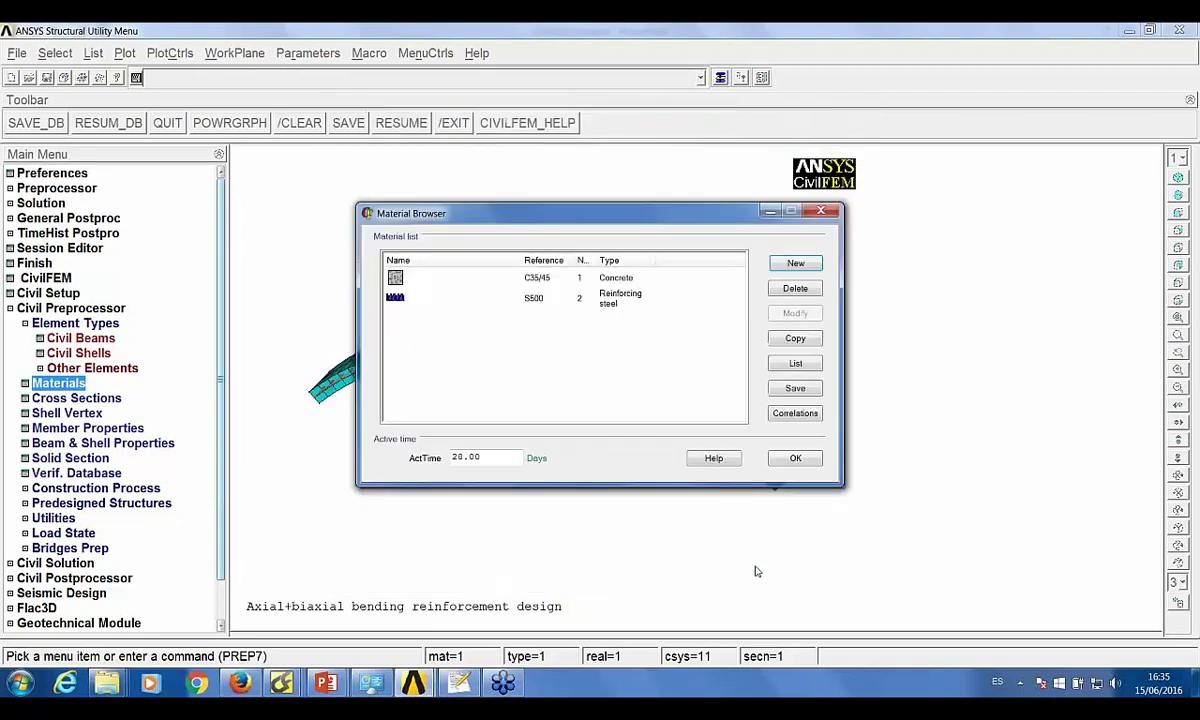
- Select the S500 reinforcing steel in the material list, dismiss the list and examine the arch model from a slightly rotated view
left_click(494, 300)
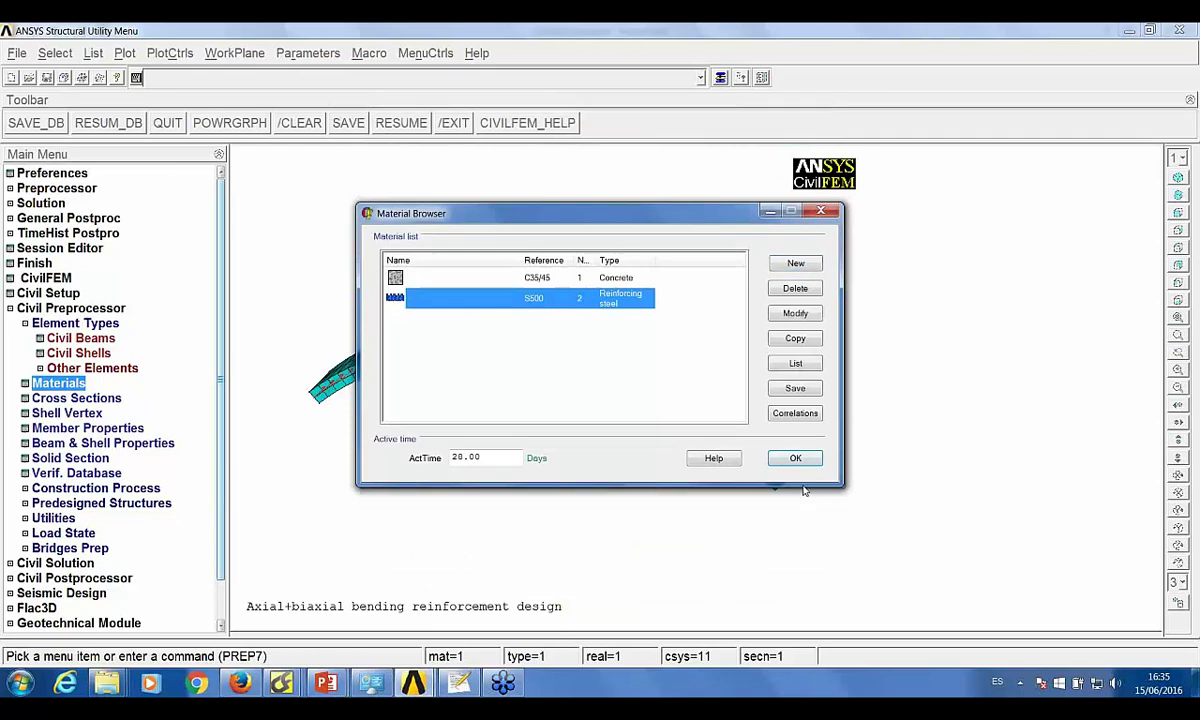
left_click(768, 210)
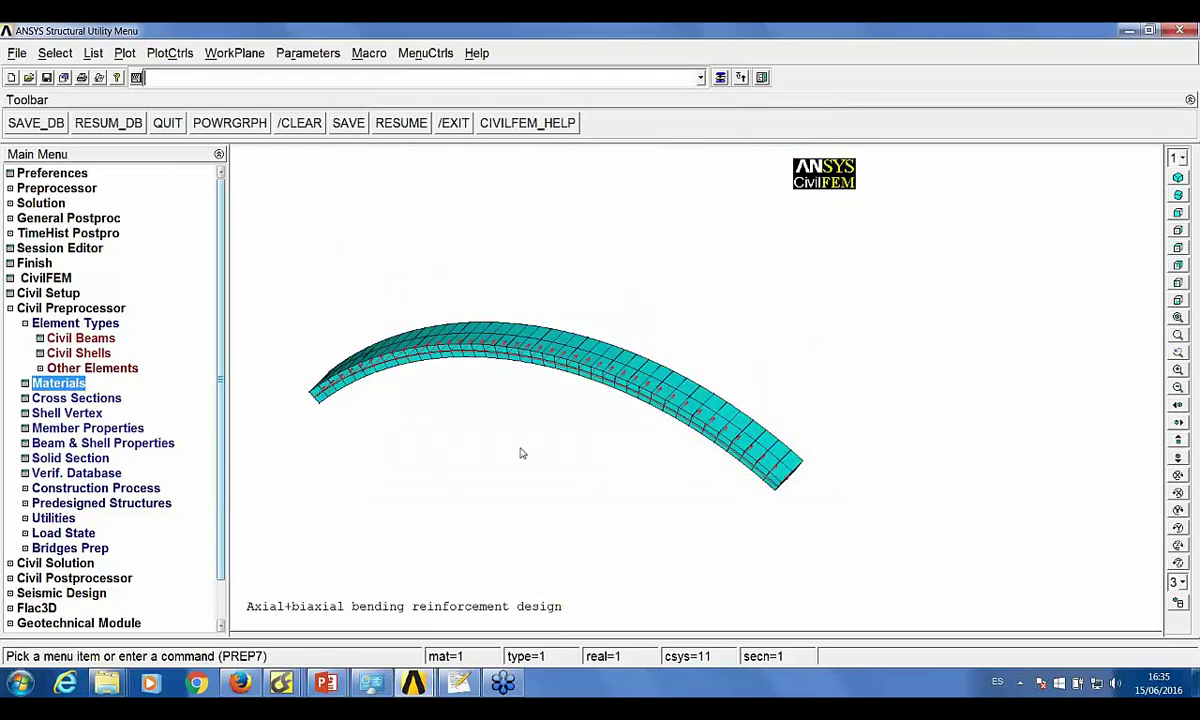
right_click_drag(520, 447, 506, 474, "ctrl")
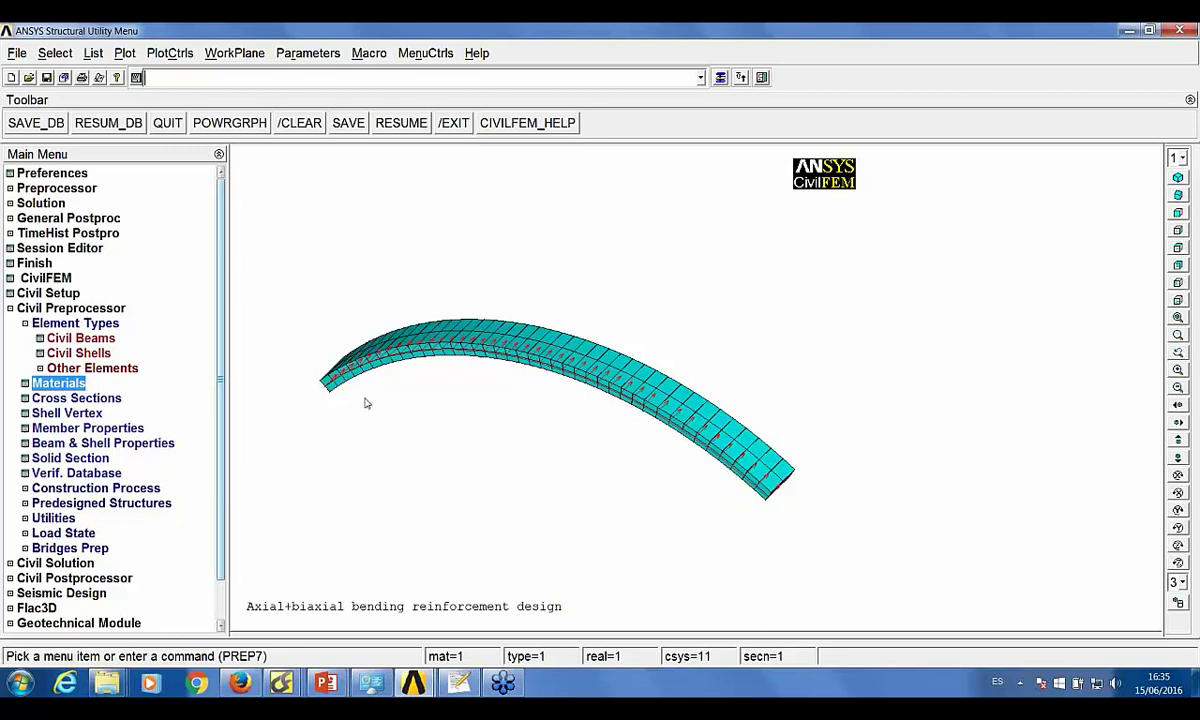
scroll(365, 403, "up", 2)
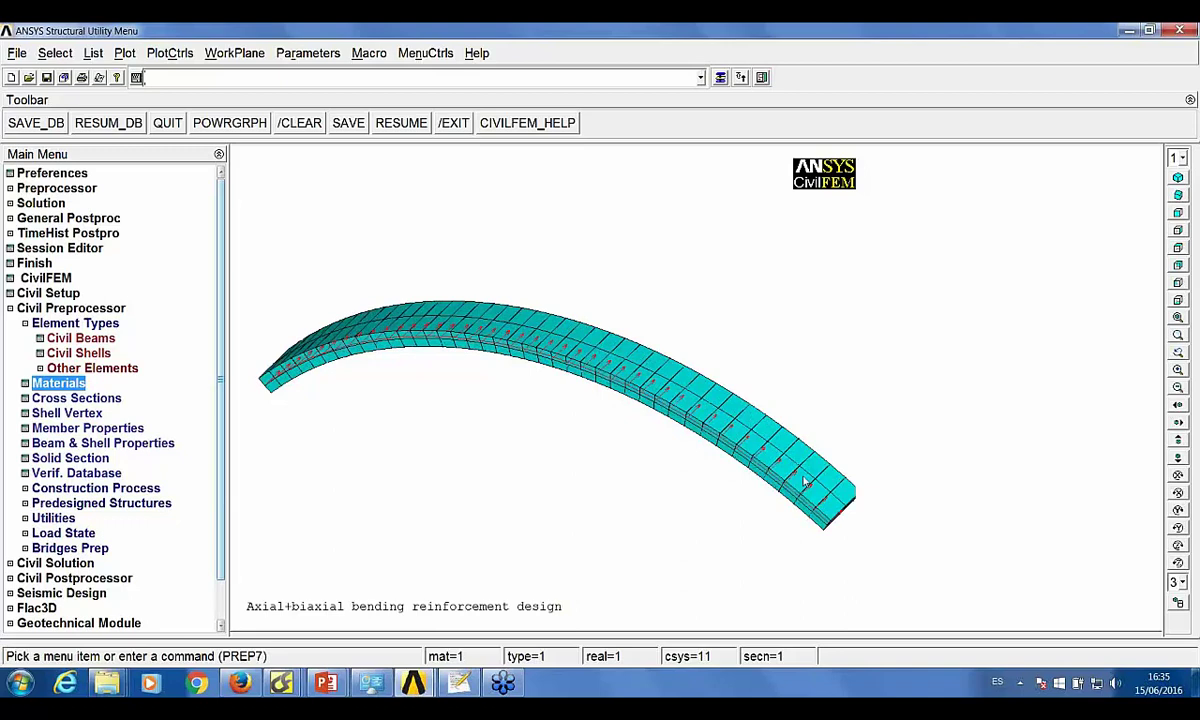
scroll(700, 495, "down", 2)
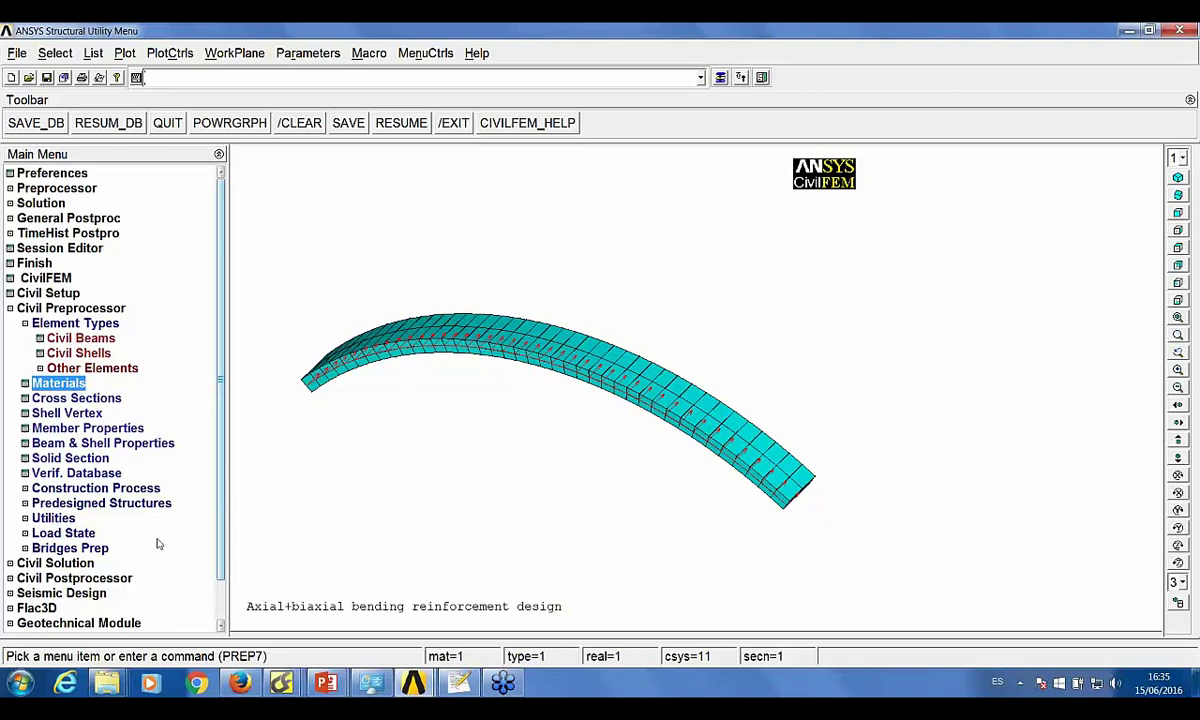
- Read the Civil Postprocessor results for load step 1
scroll(214, 497, "down", 1)
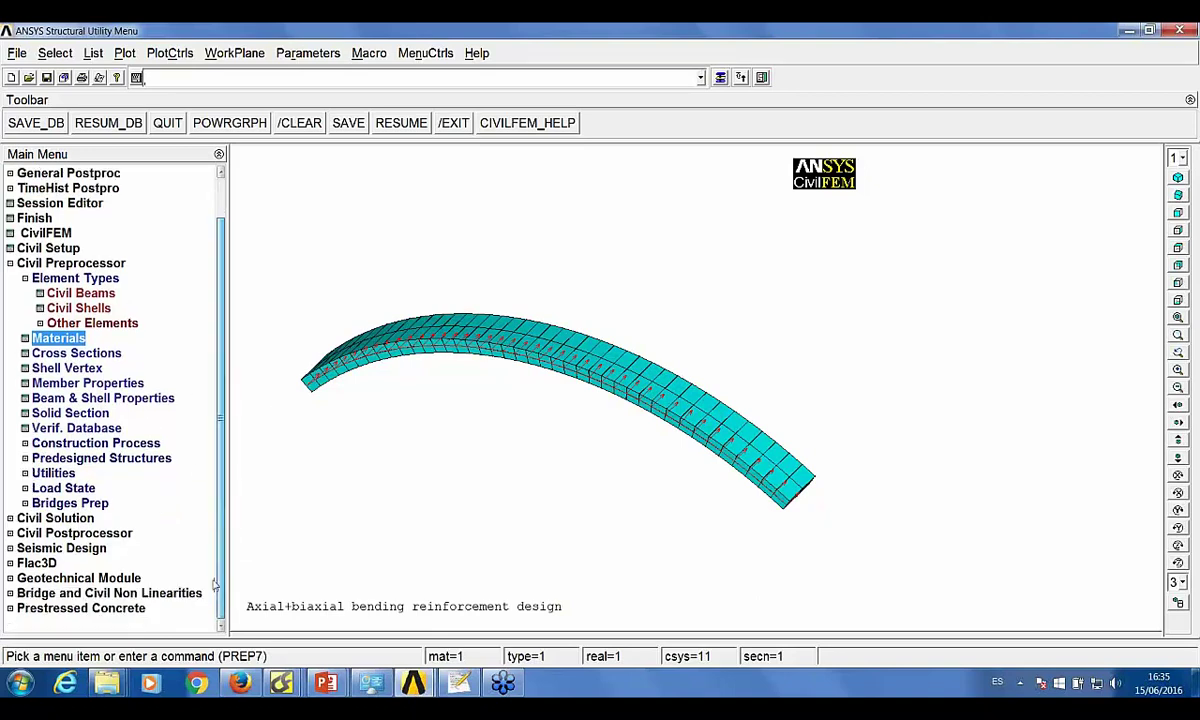
left_click(83, 533)
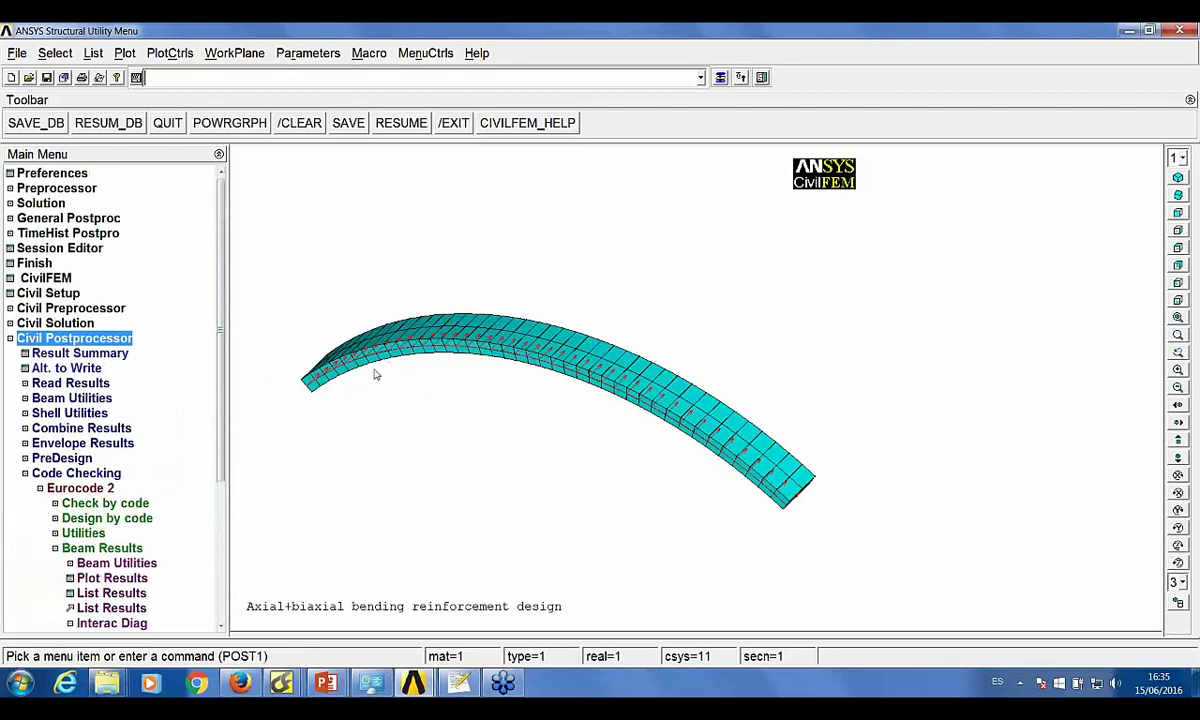
left_click(96, 397)
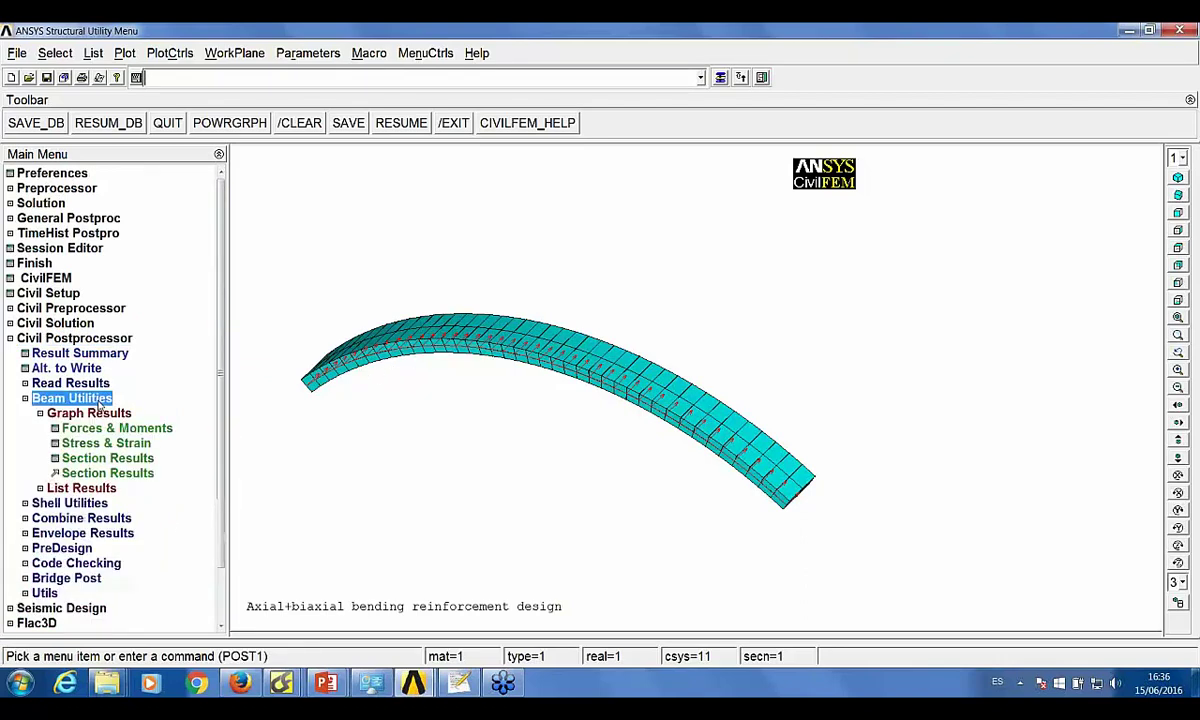
left_click(75, 383)
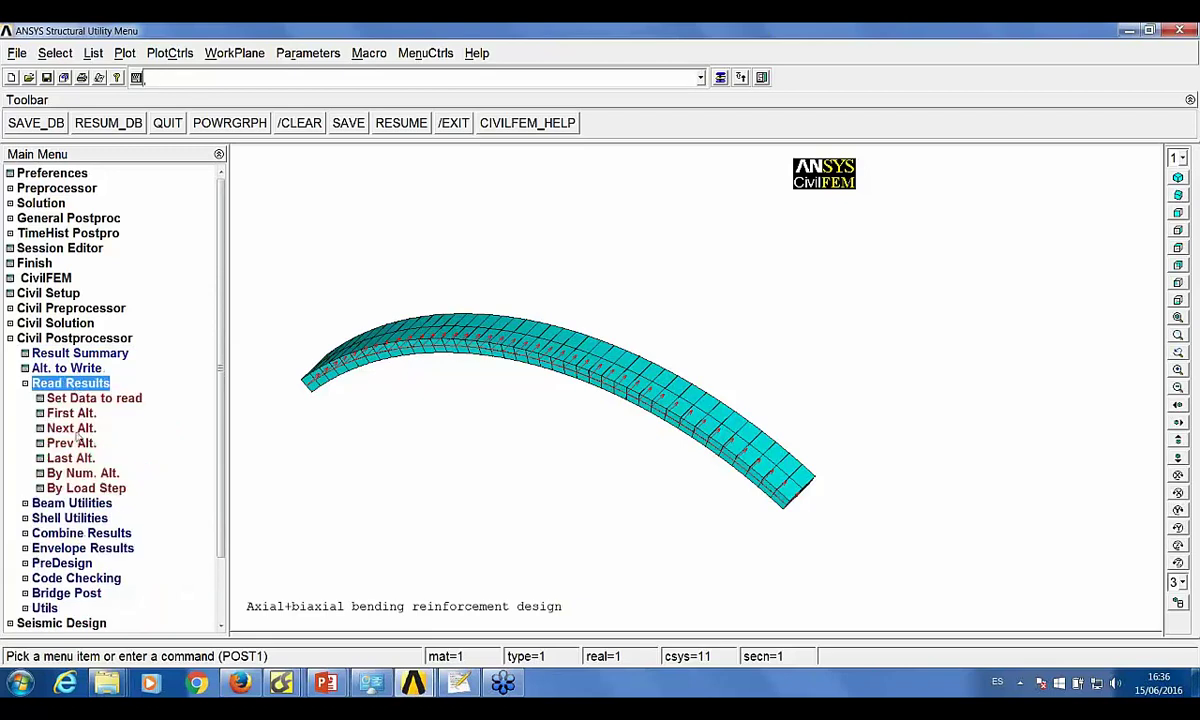
left_click(86, 488)
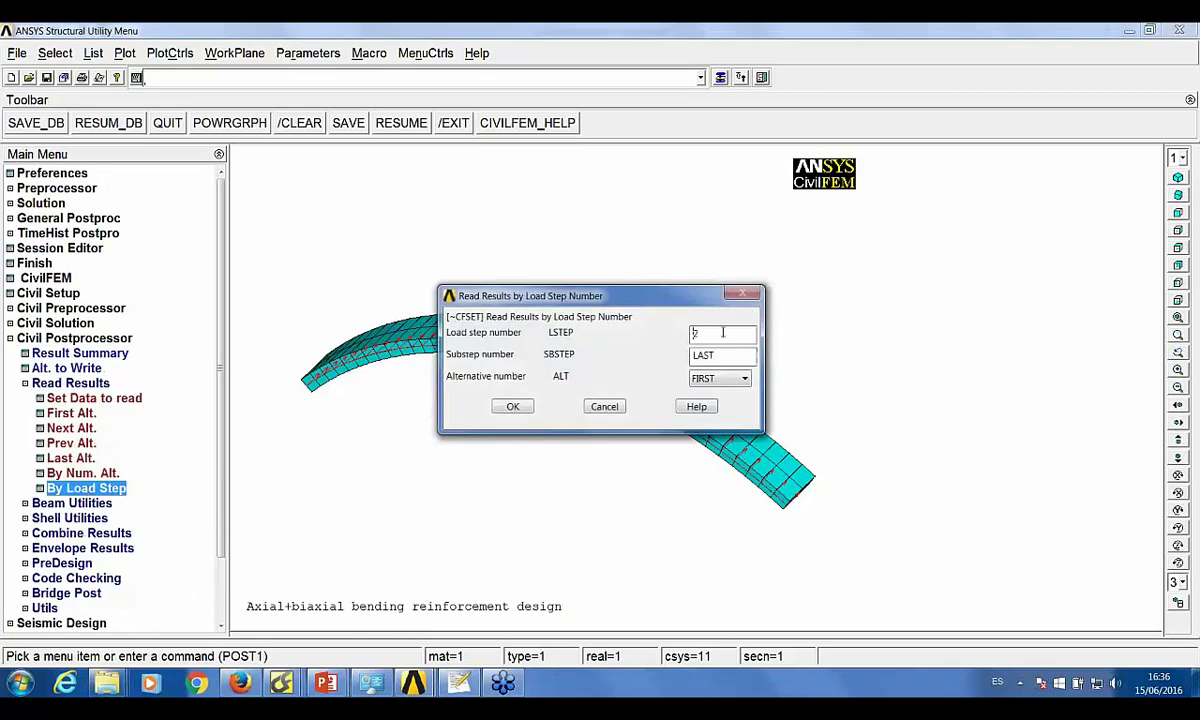
type("1")
left_click(505, 405)
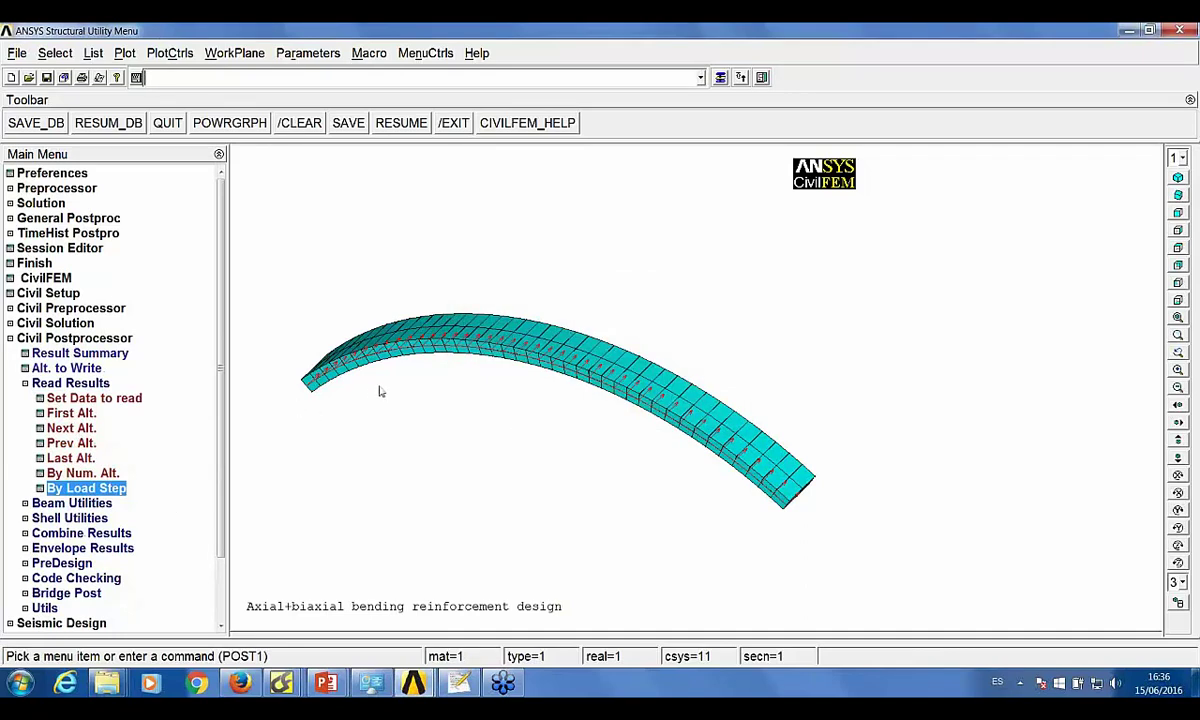
- Graph the Axial Force X diagram along the arch beams with a scale factor of -1
left_click(90, 503)
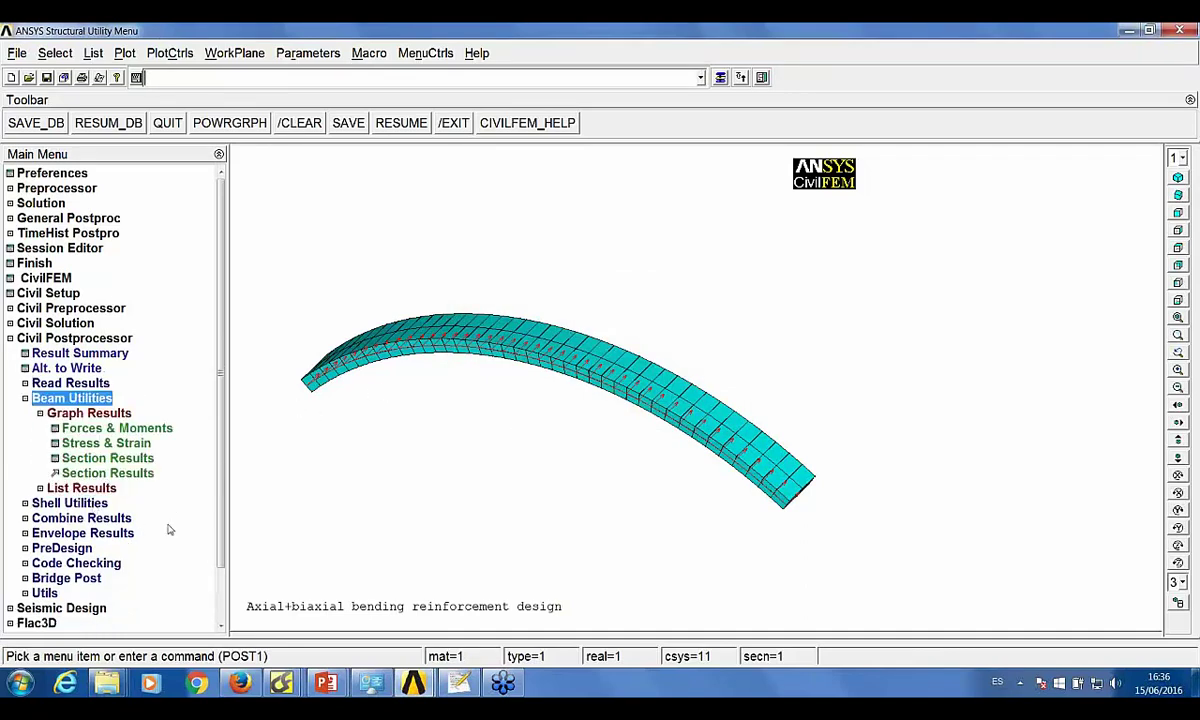
left_click(143, 429)
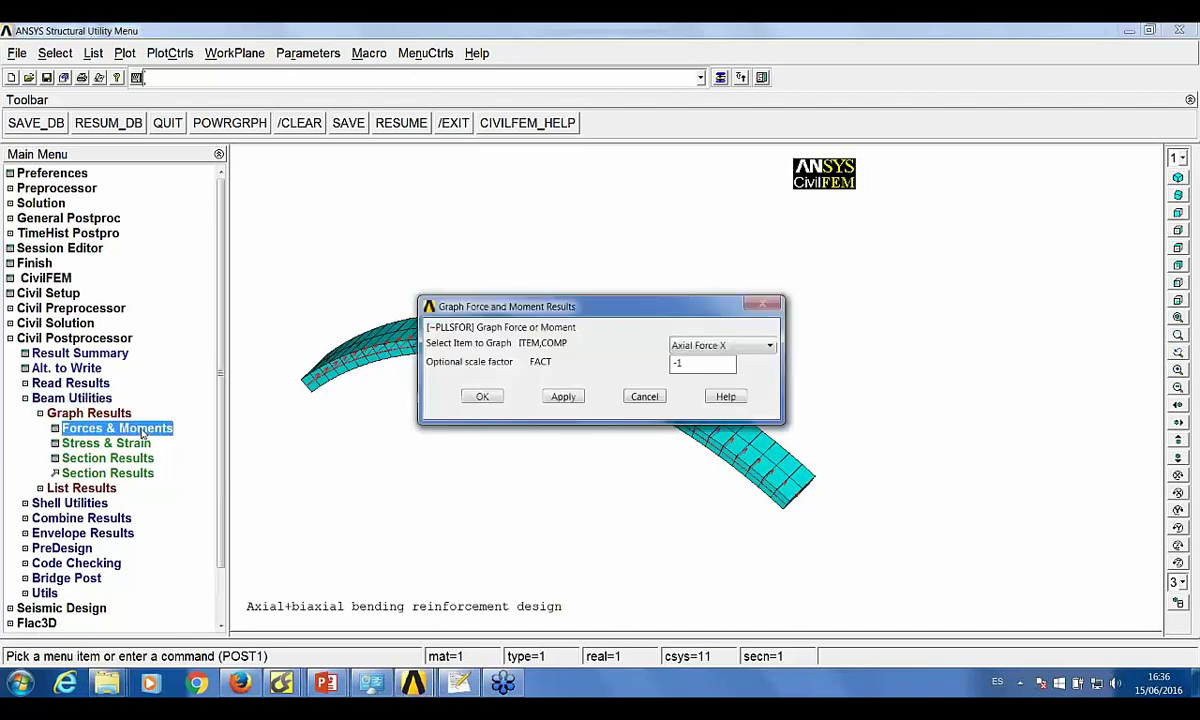
left_click(563, 397)
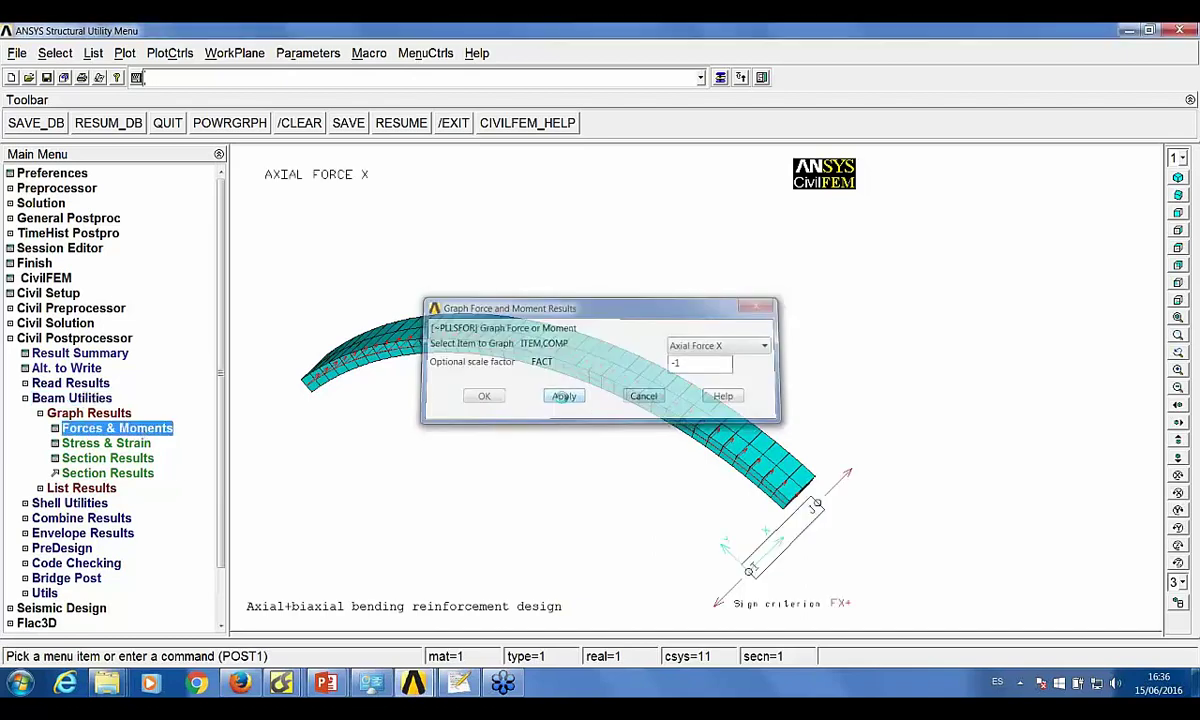
- Graph the Shear Force Z diagram along the arch and fit the whole diagram in view
left_click_drag(530, 308, 391, 490)
scroll(548, 517, "down", 1)
scroll(548, 517, "down", 1)
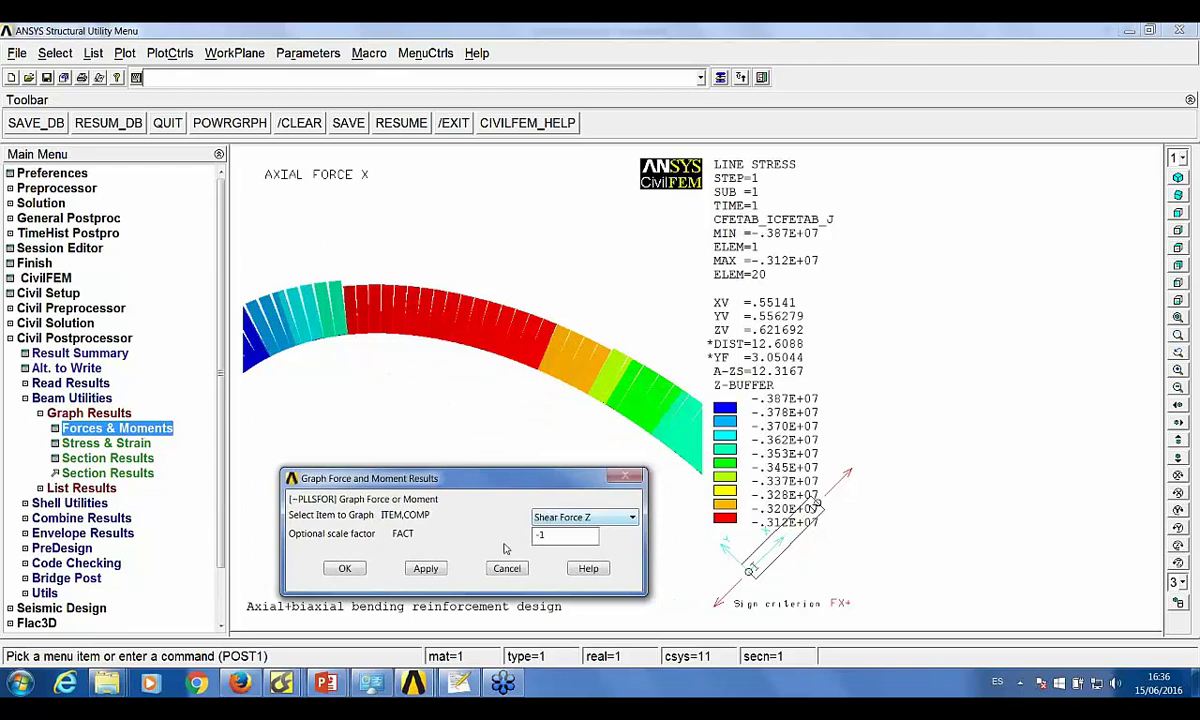
left_click(425, 568)
left_click(397, 80)
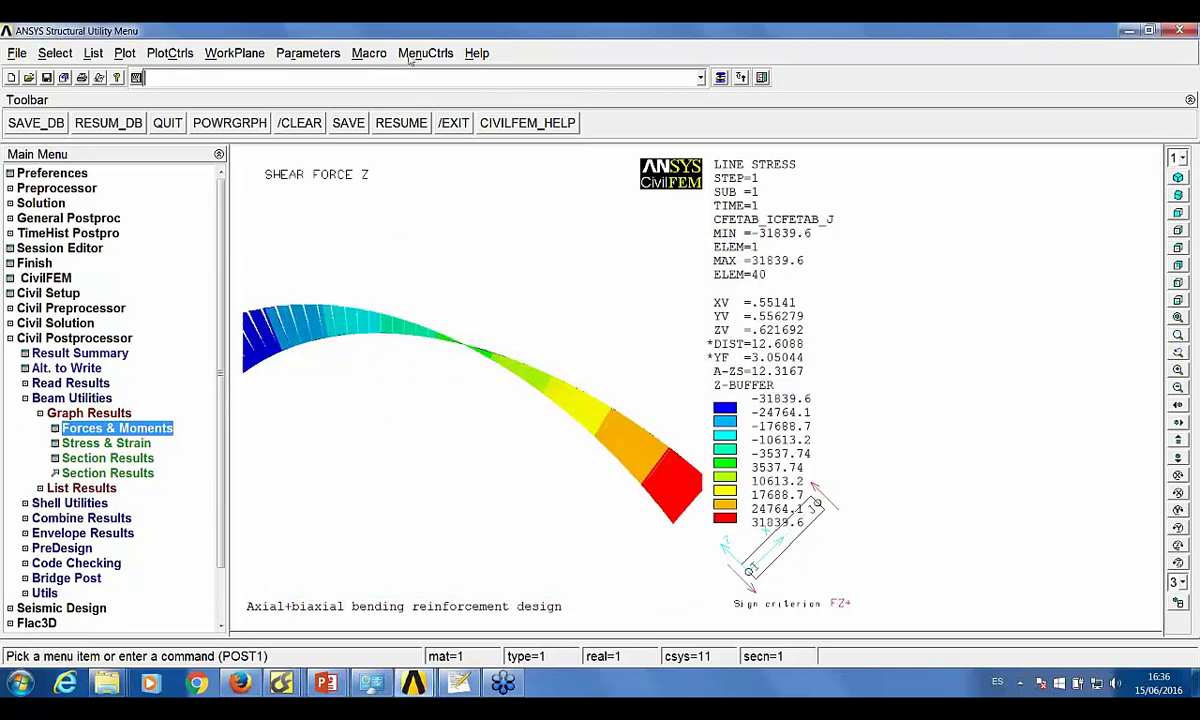
scroll(455, 348, "down", 3)
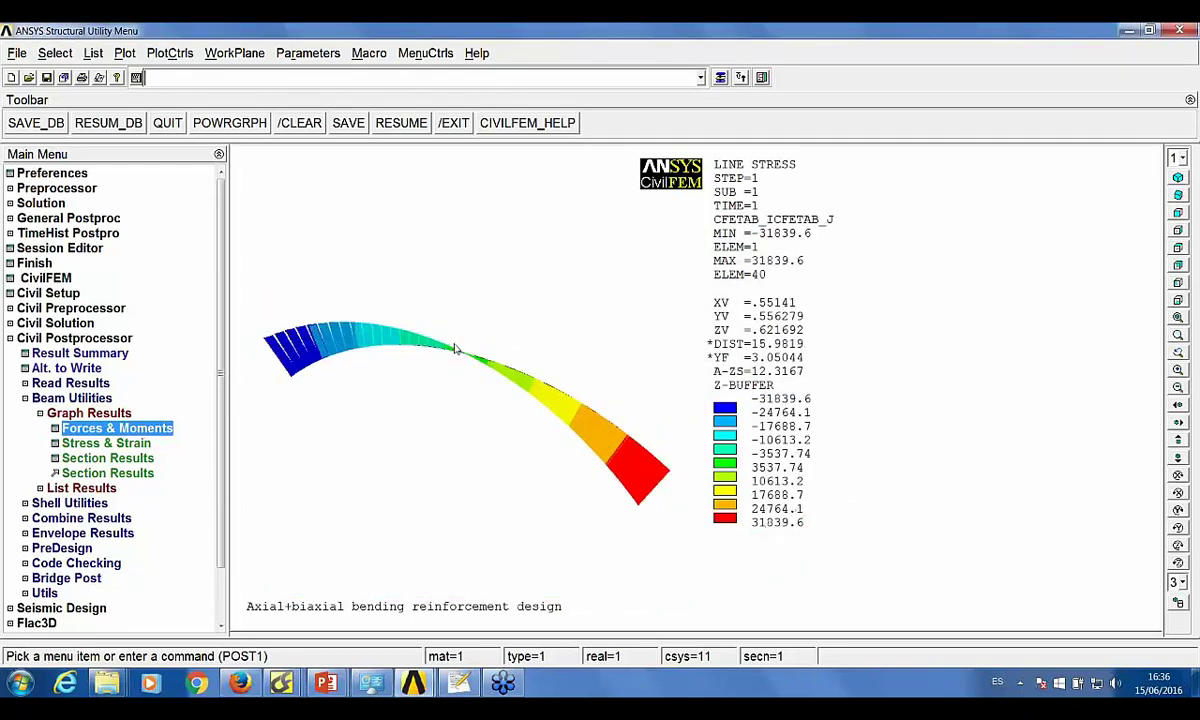
- Graph the Bending Moment Z diagram along the arch and dismiss the graph settings
left_click(120, 426)
scroll(562, 522, "down", 2)
scroll(560, 527, "down", 1)
left_click(425, 568)
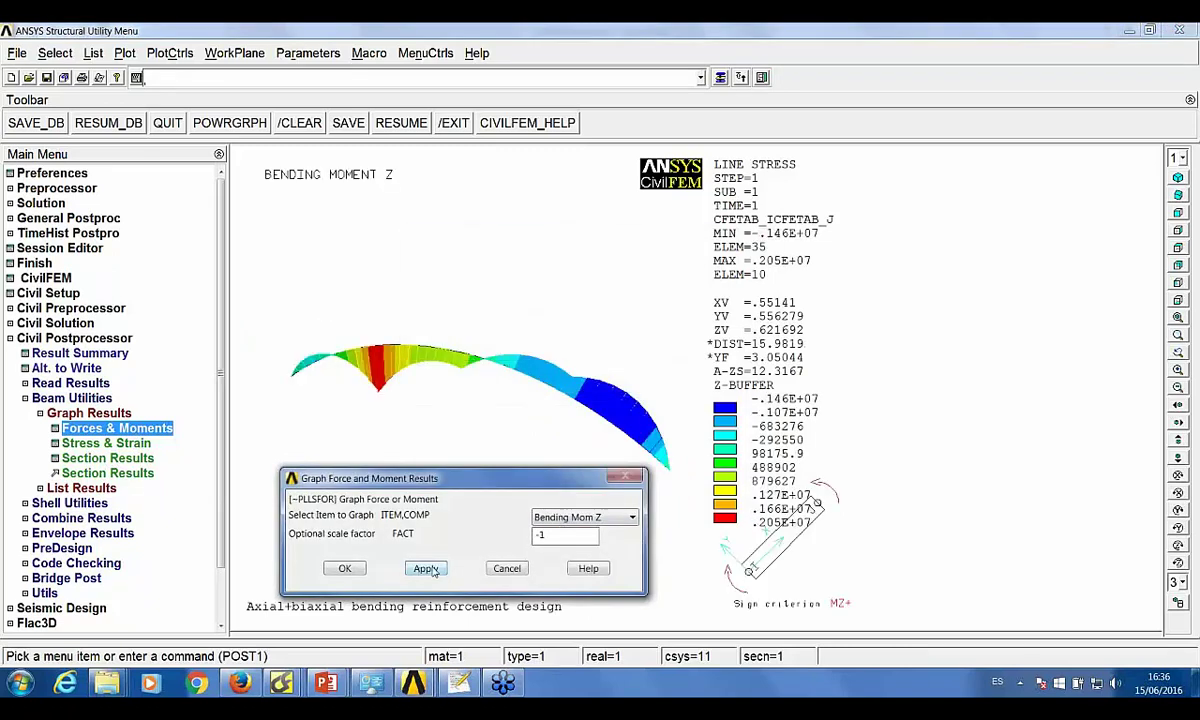
left_click(506, 568)
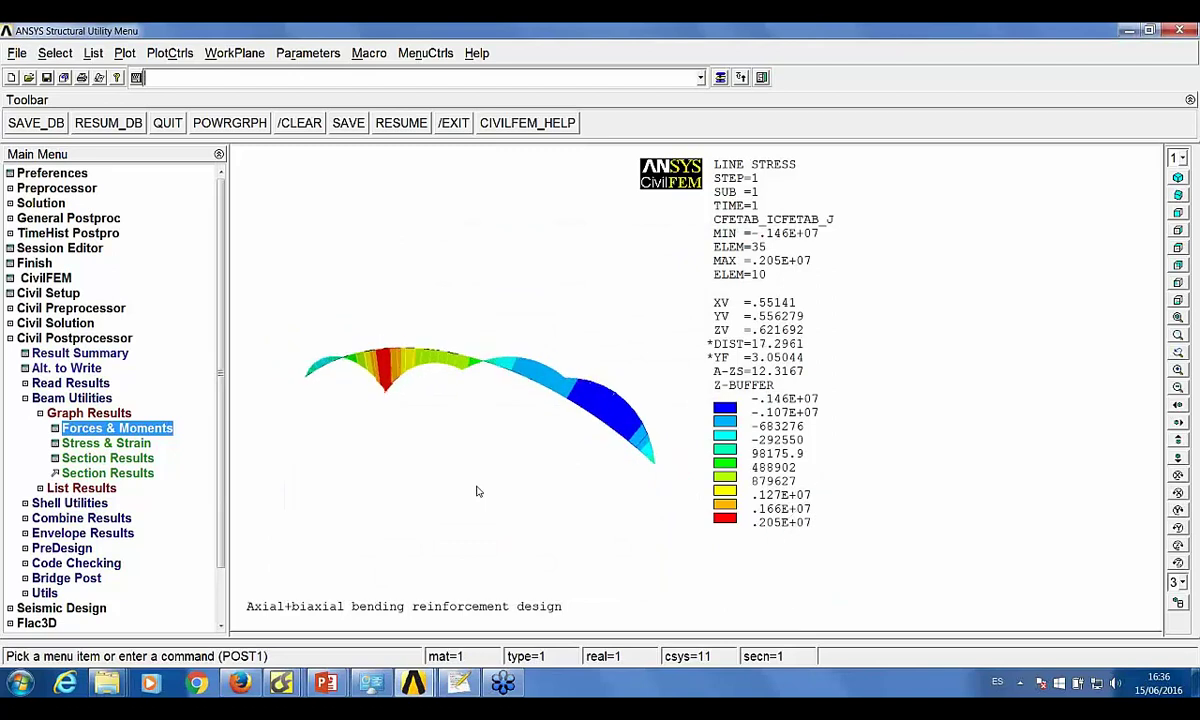
- Plot the SX section stress at node I of beam 11, picked at the arch's peak bending moment, and close the section plot
left_click(115, 474)
left_click(383, 382)
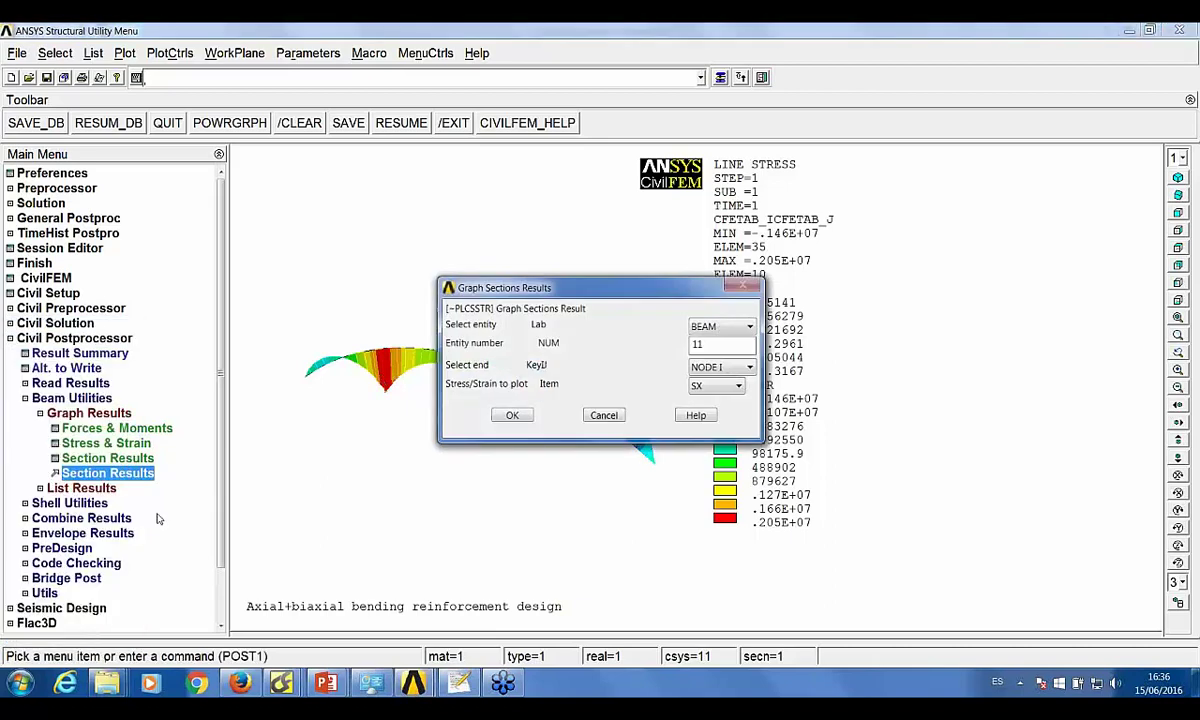
left_click(485, 398)
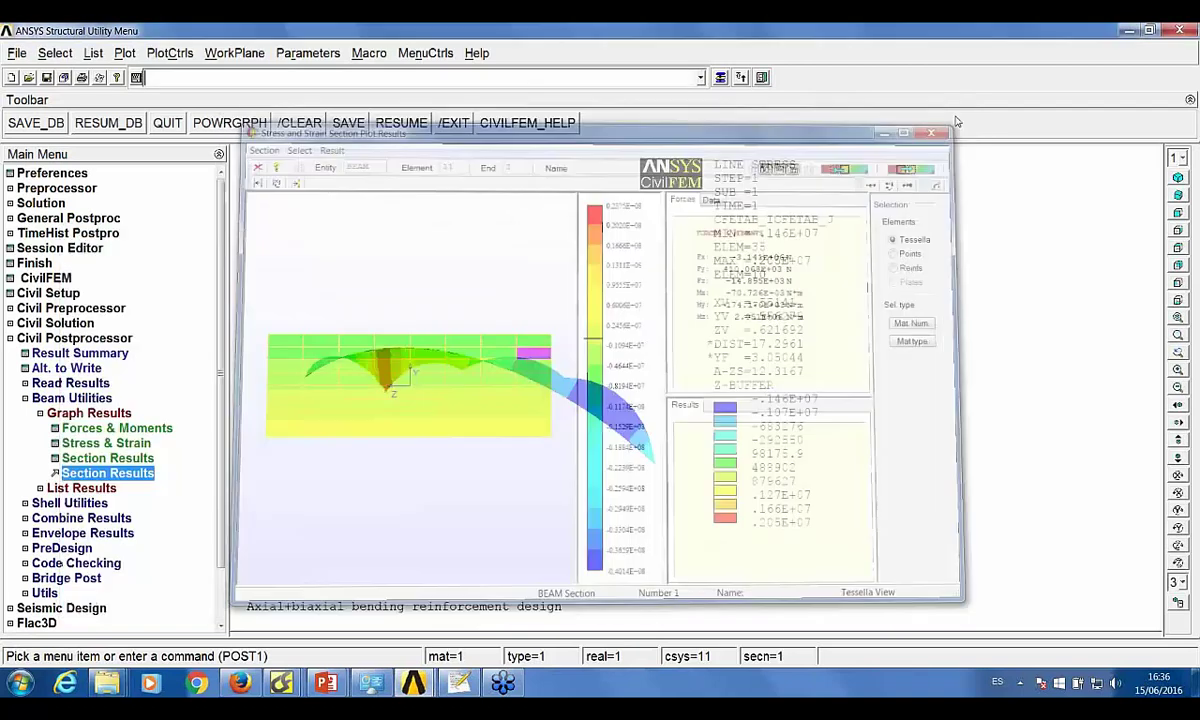
left_click(902, 119)
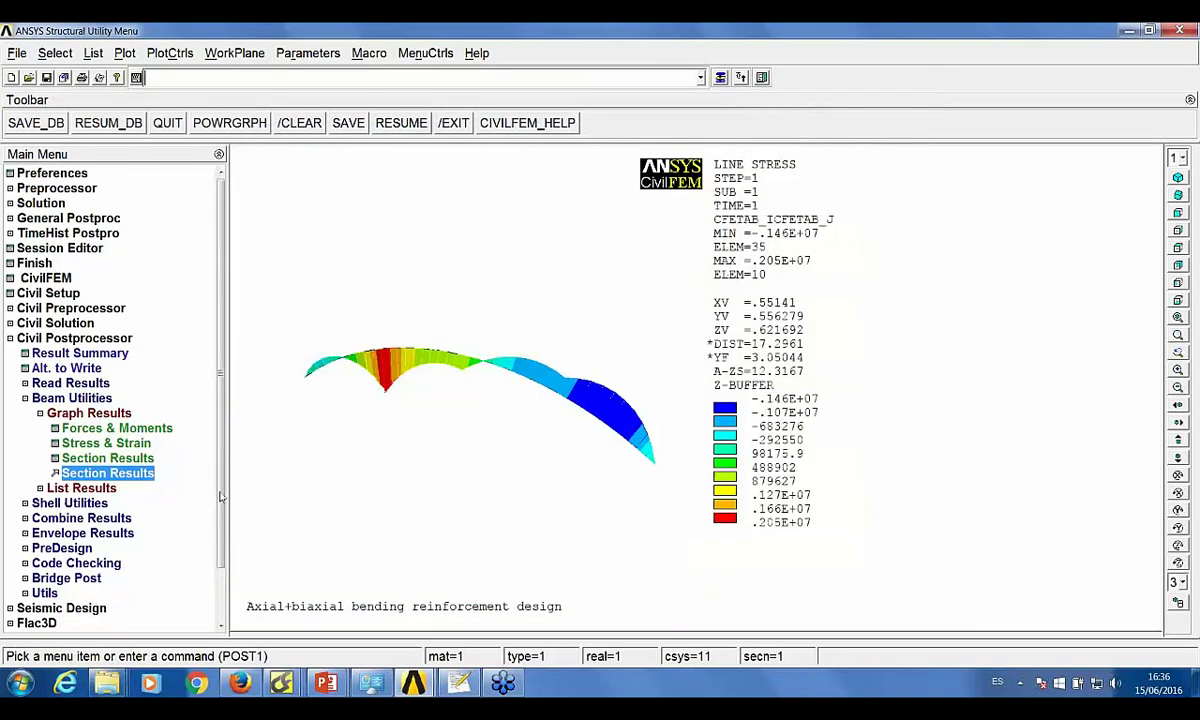
- Look over the Eurocode 2 code checking options and read the results of alternative 1
scroll(100, 520, "down", 2)
left_click(72, 534)
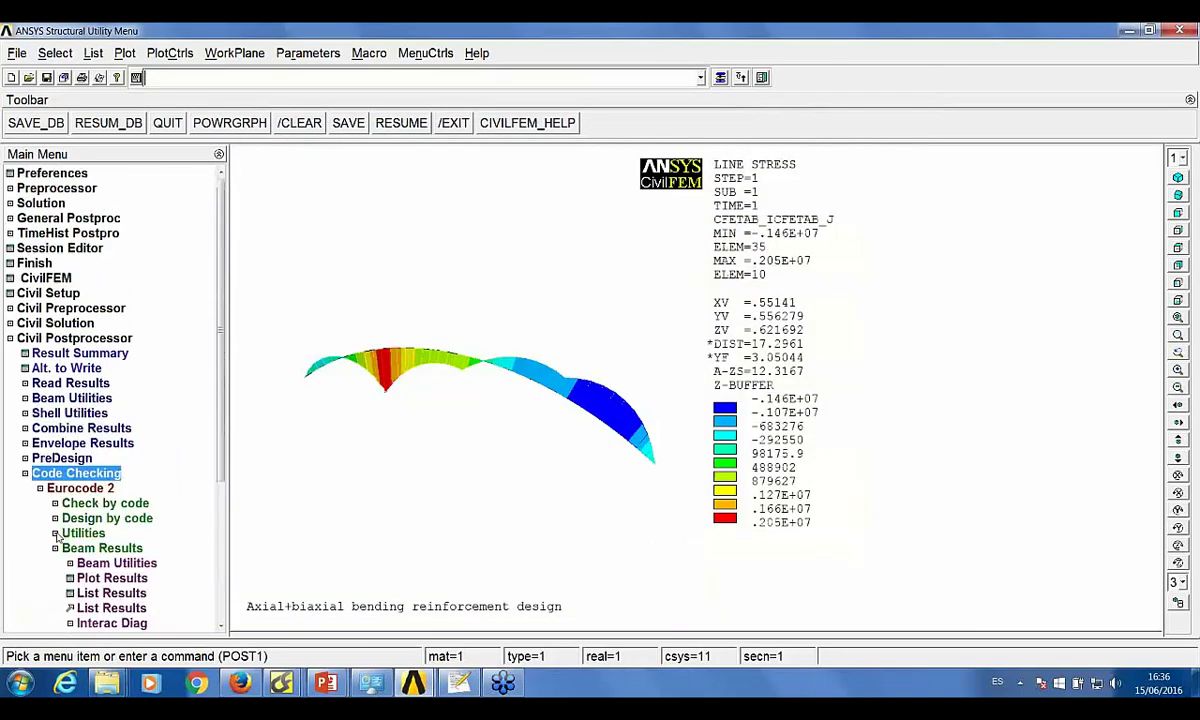
left_click_drag(222, 432, 220, 517)
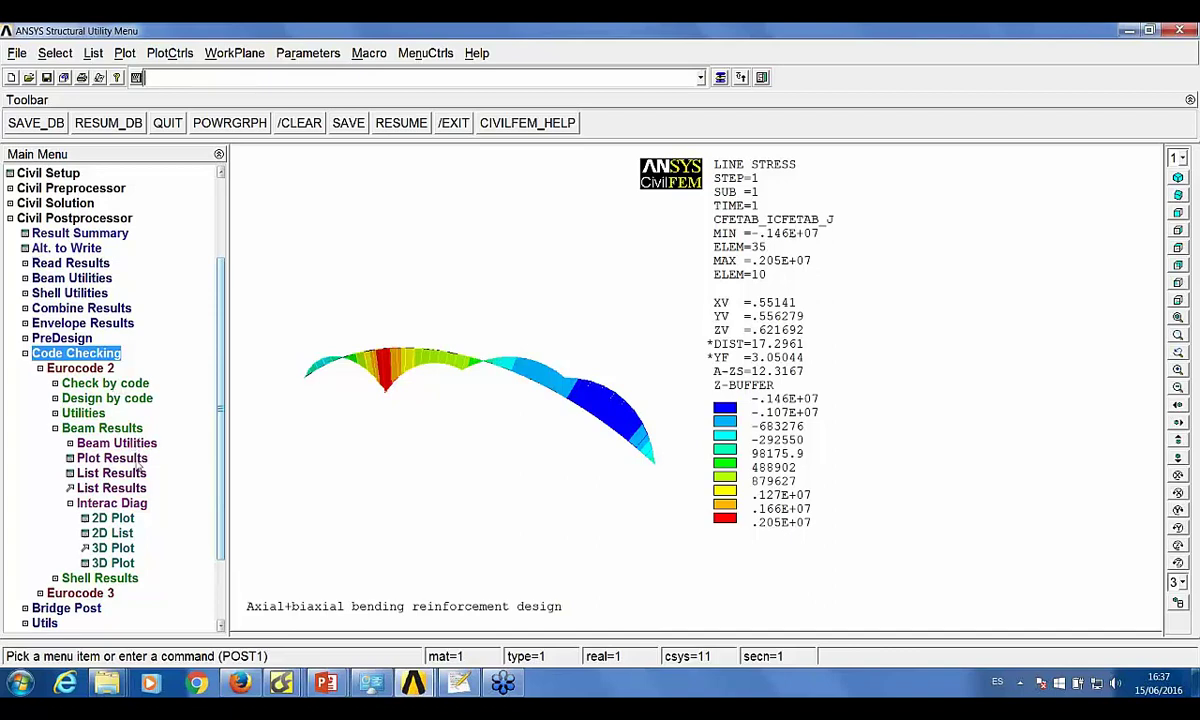
left_click(60, 258)
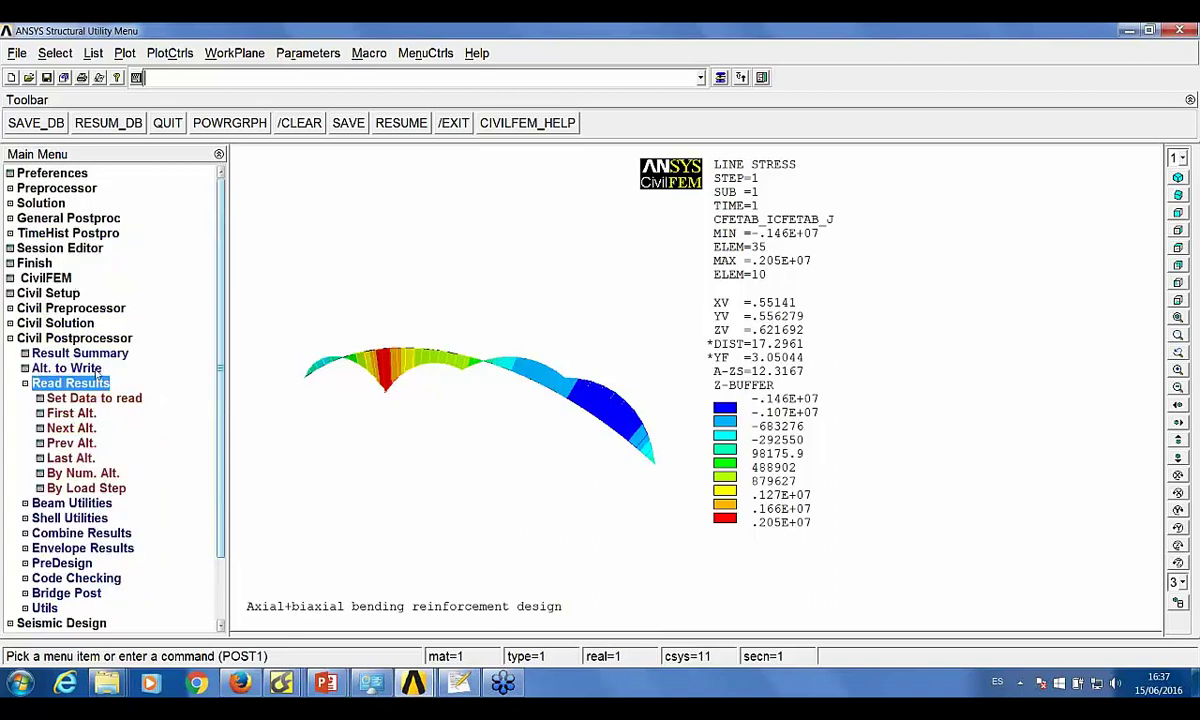
left_click(83, 473)
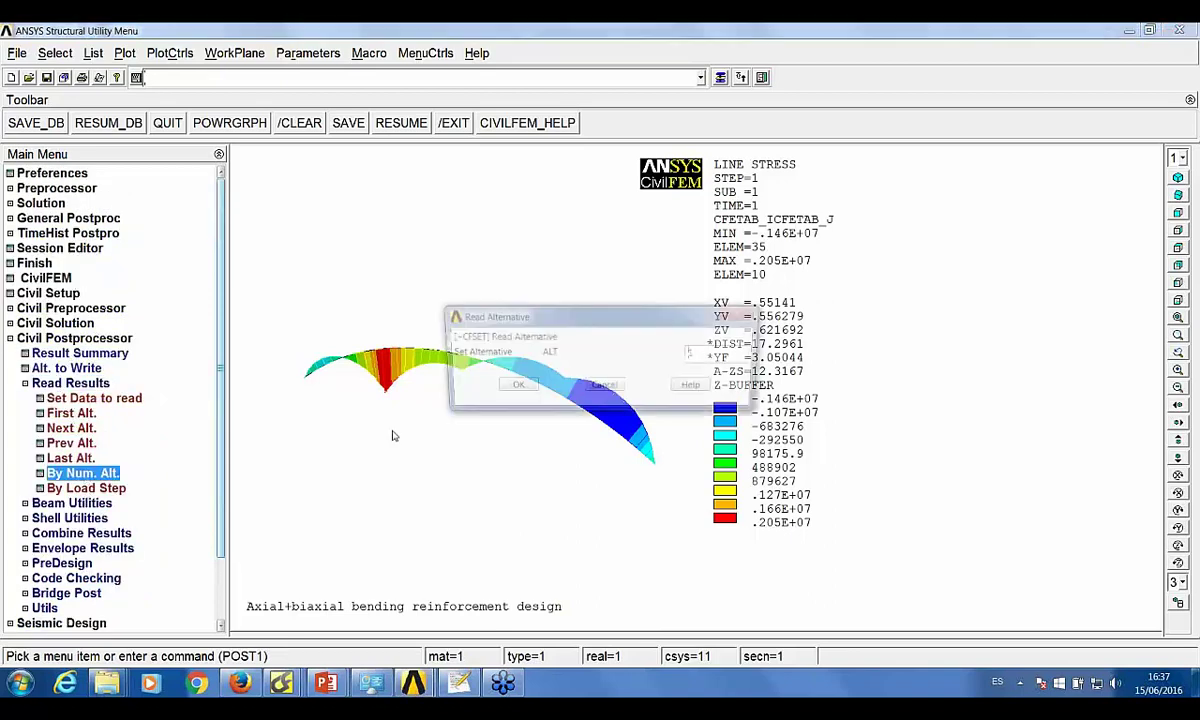
left_click(504, 391)
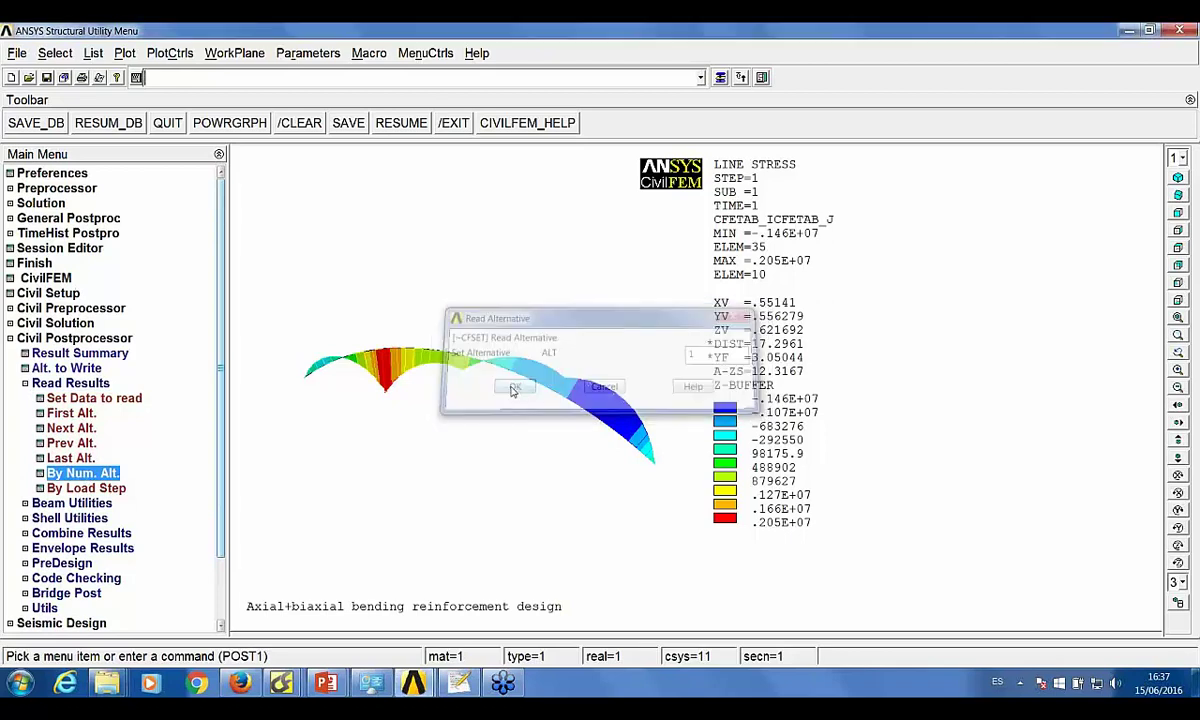
- Plot the Eurocode 2 axial plus bending total criterion CRT_TOT along the arch beams
left_click_drag(220, 405, 220, 468)
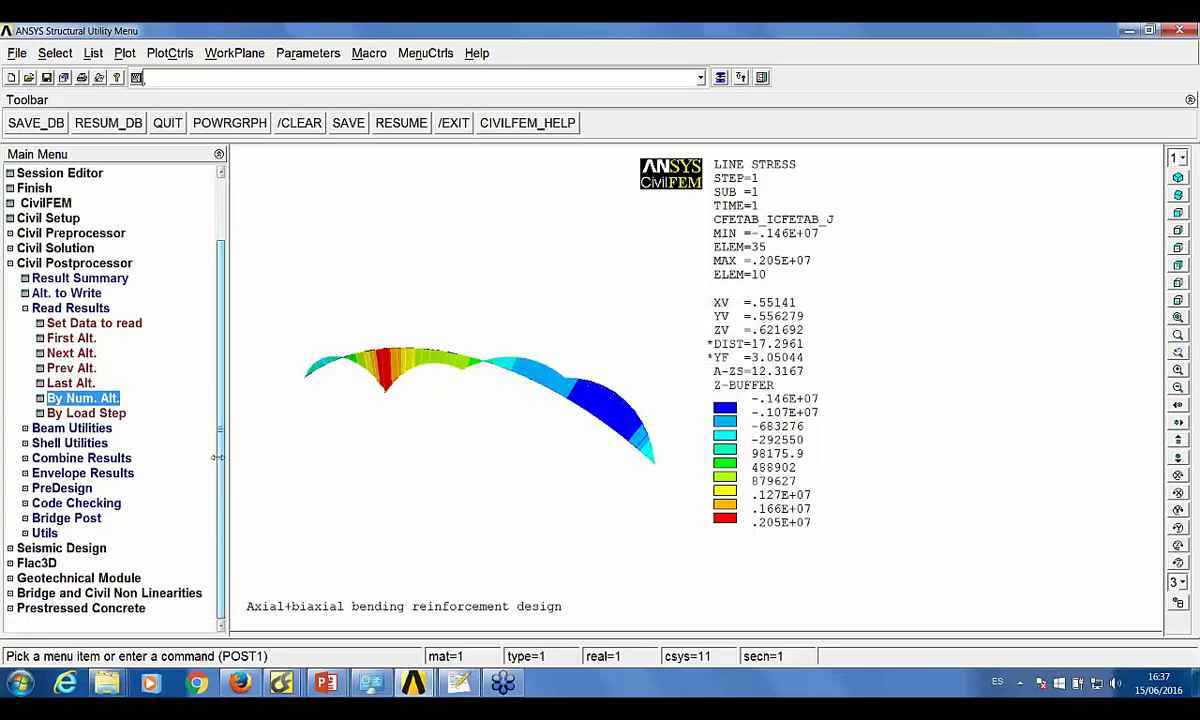
left_click(76, 503)
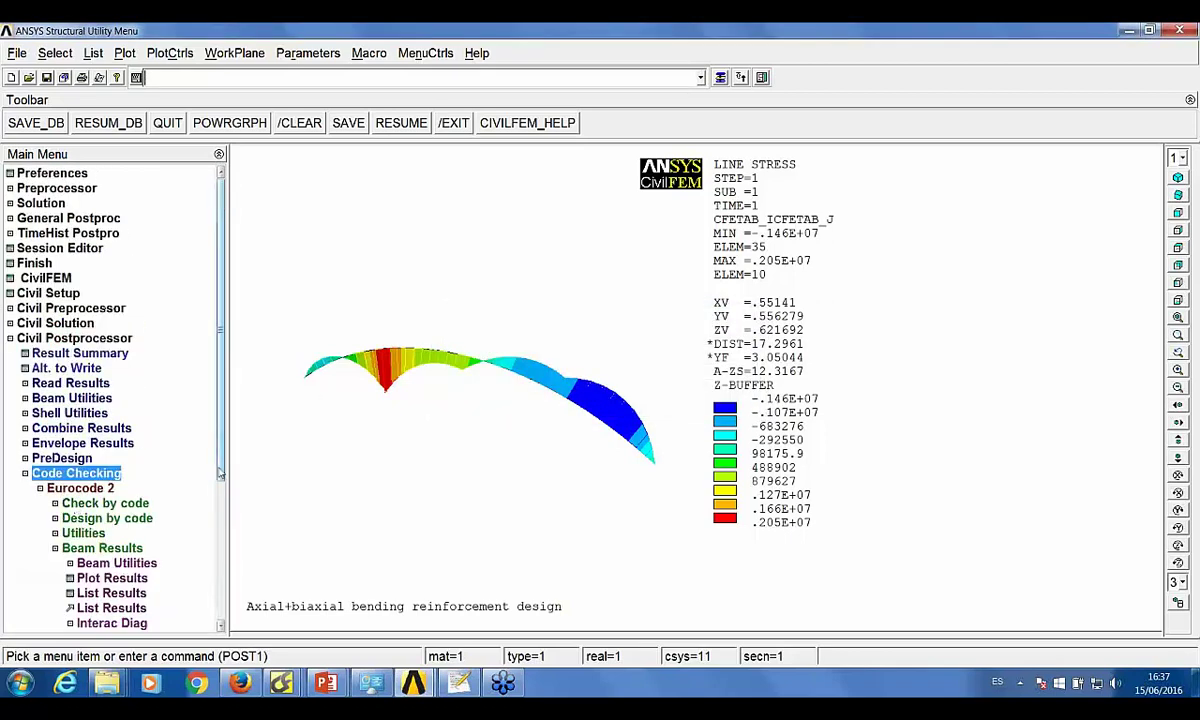
left_click(112, 578)
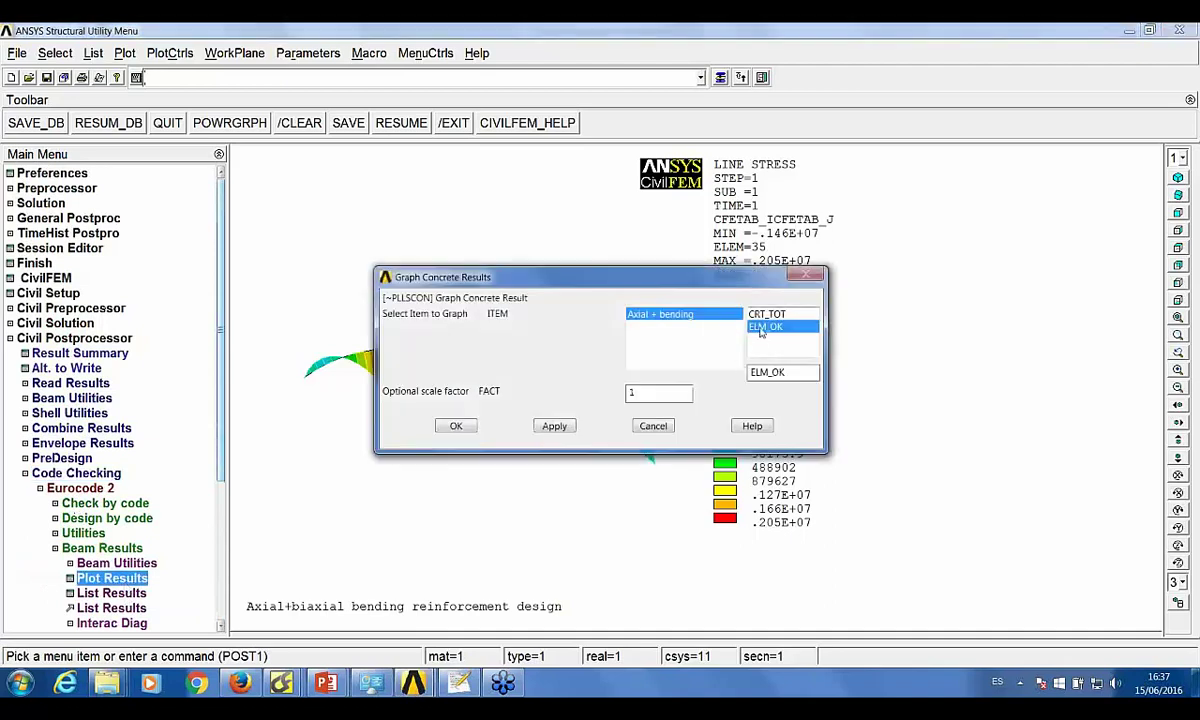
left_click(766, 314)
left_click(458, 426)
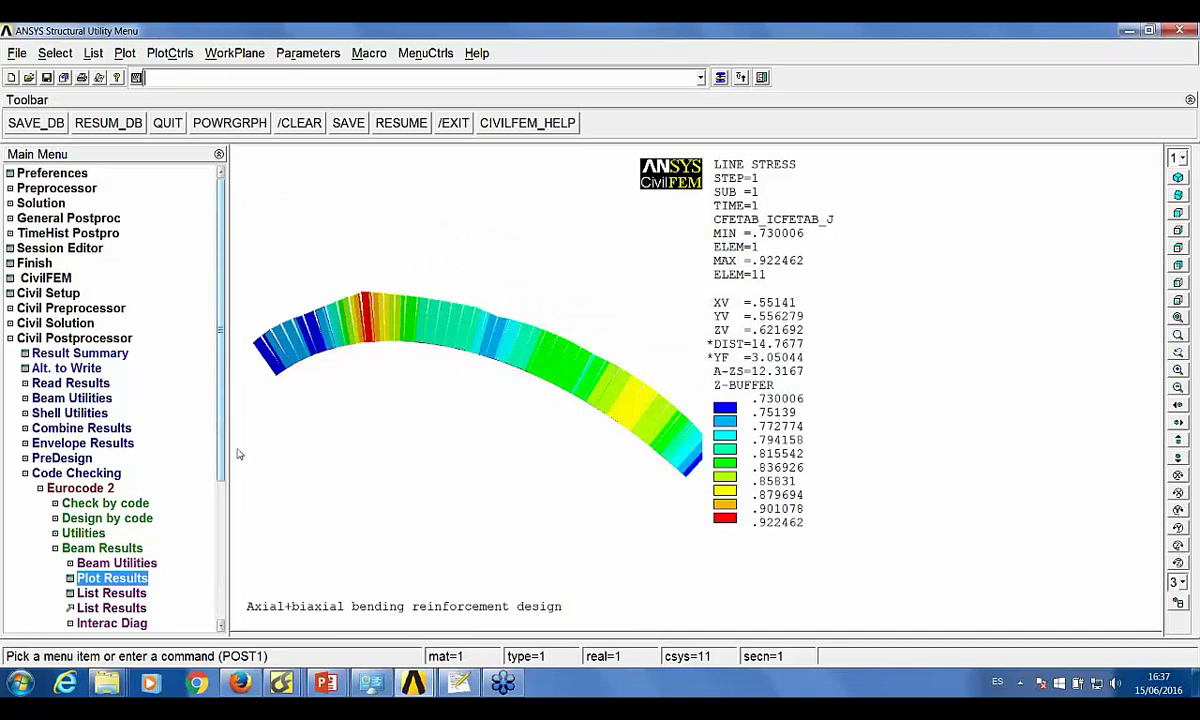
- Plot the 2D interaction diagram for end I of beam 11 in the MZ projection plane, with both stress limits at 0
left_click(112, 623)
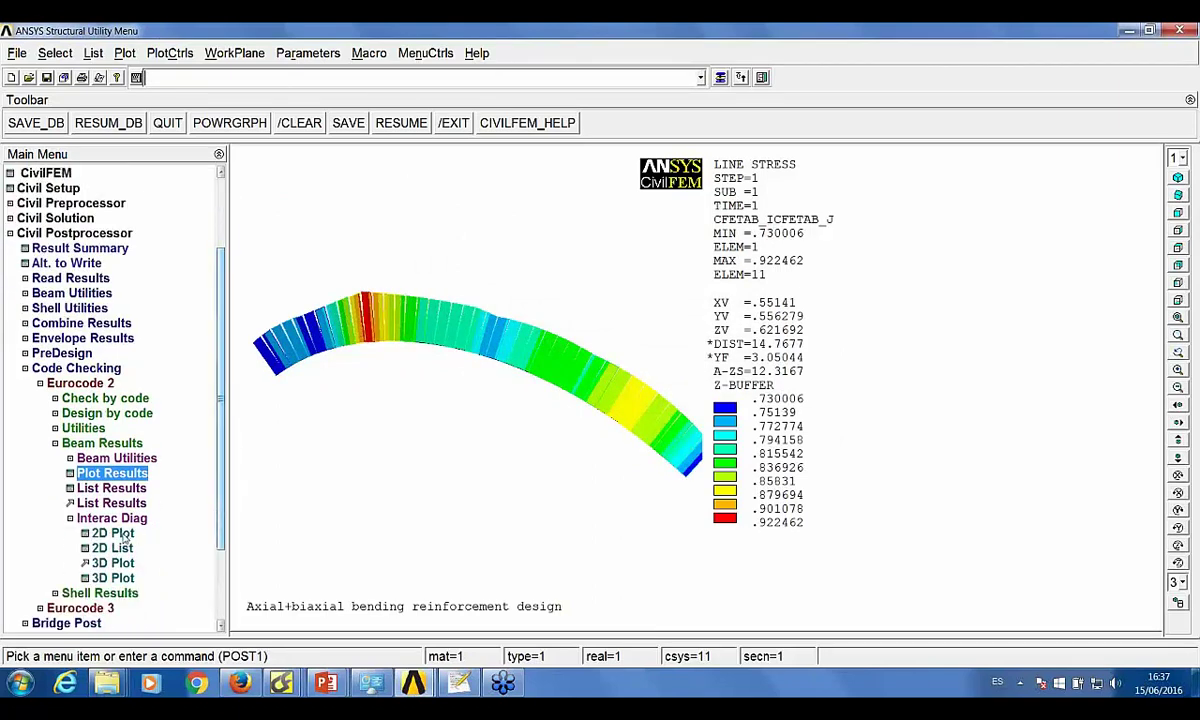
left_click(118, 534)
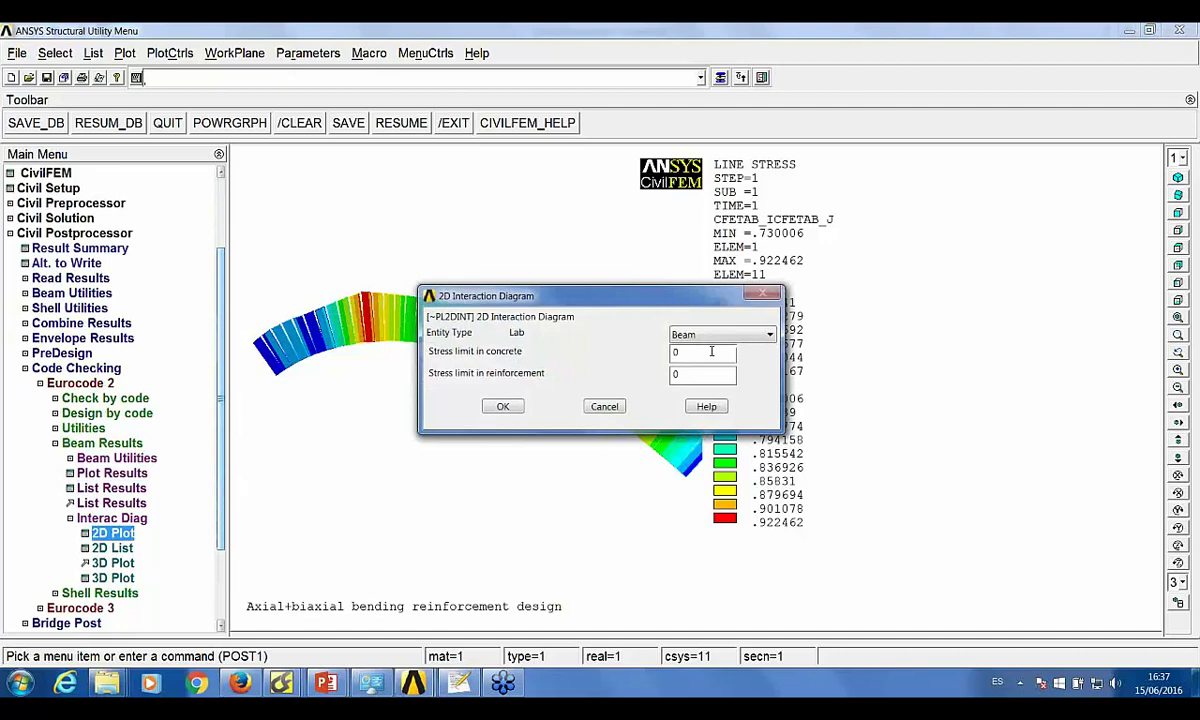
left_click(503, 406)
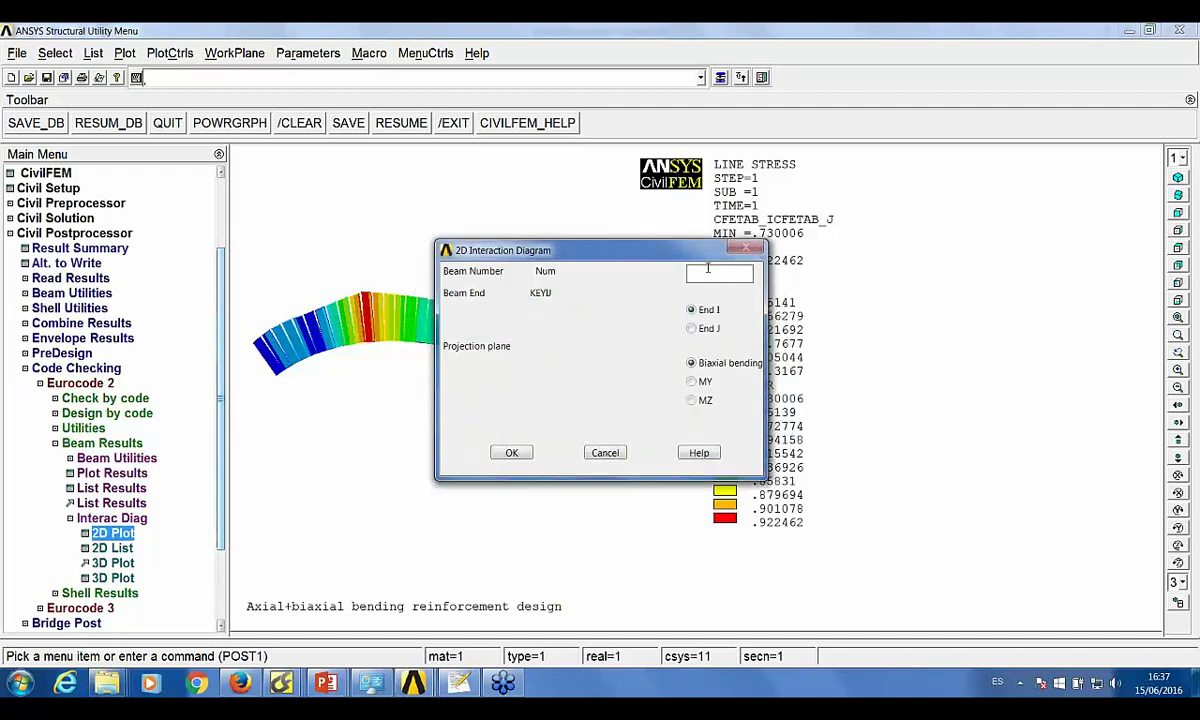
left_click(695, 400)
left_click(513, 453)
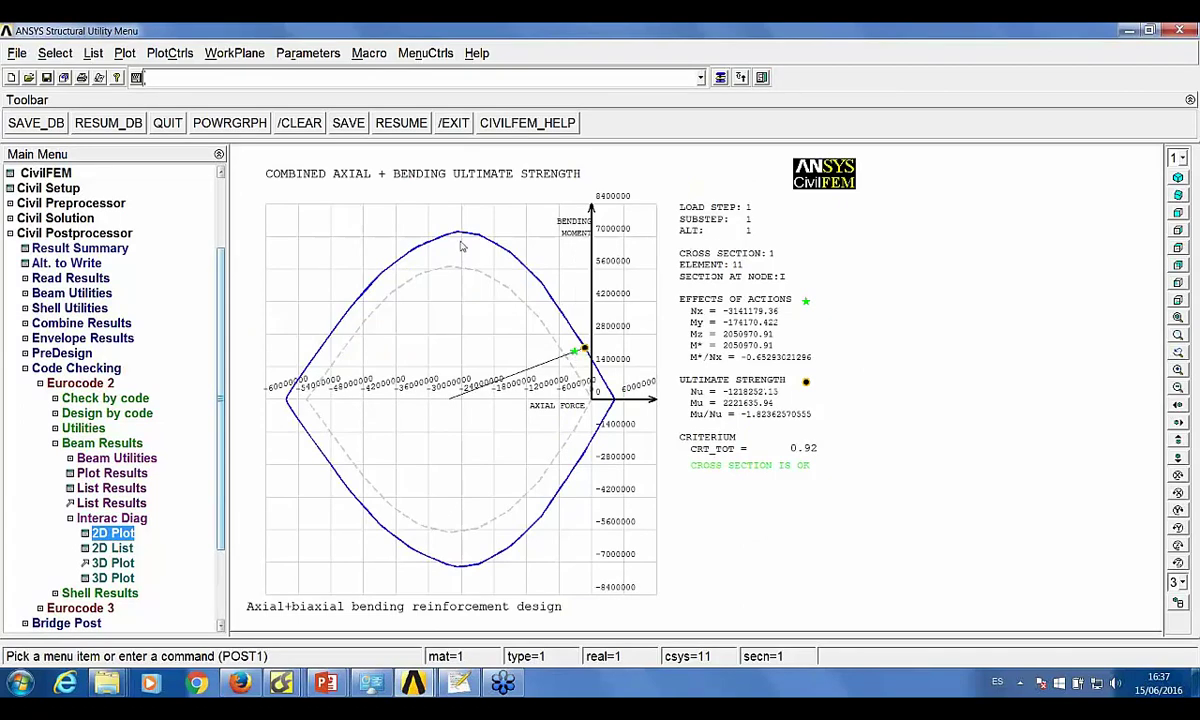
- Collapse the code checking options, then clear the current database and start a new one, confirming the CivilFEM clear
left_click_drag(216, 365, 216, 450)
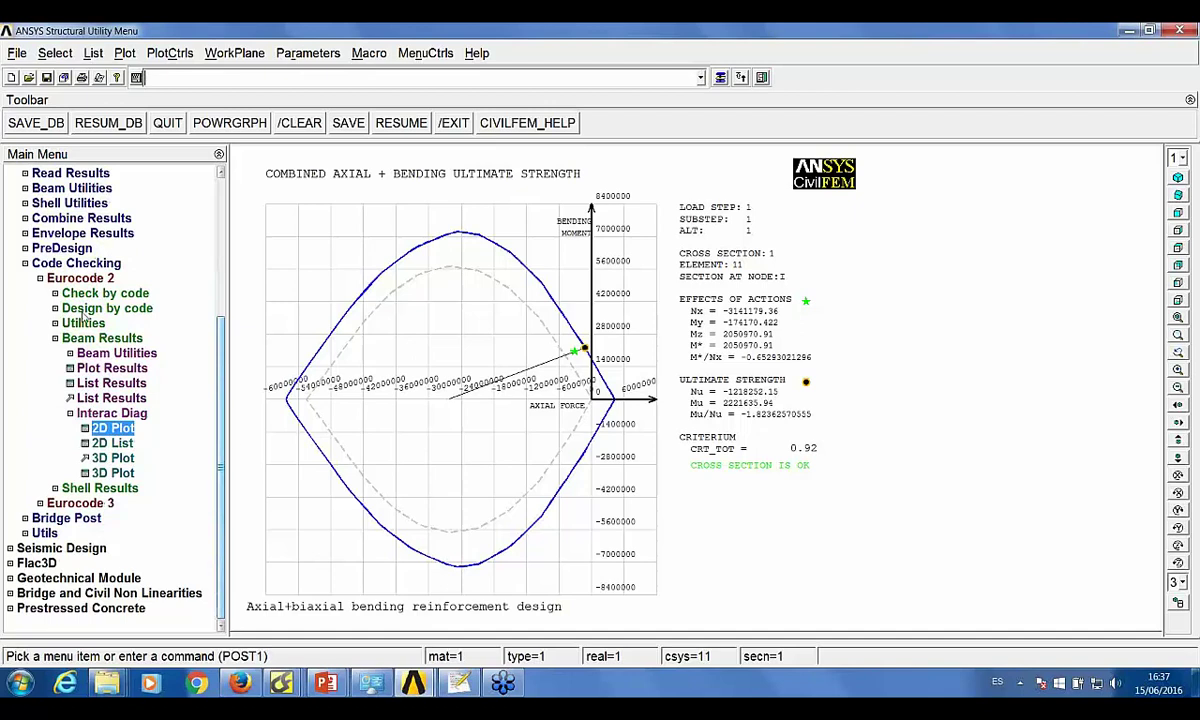
left_click(26, 261)
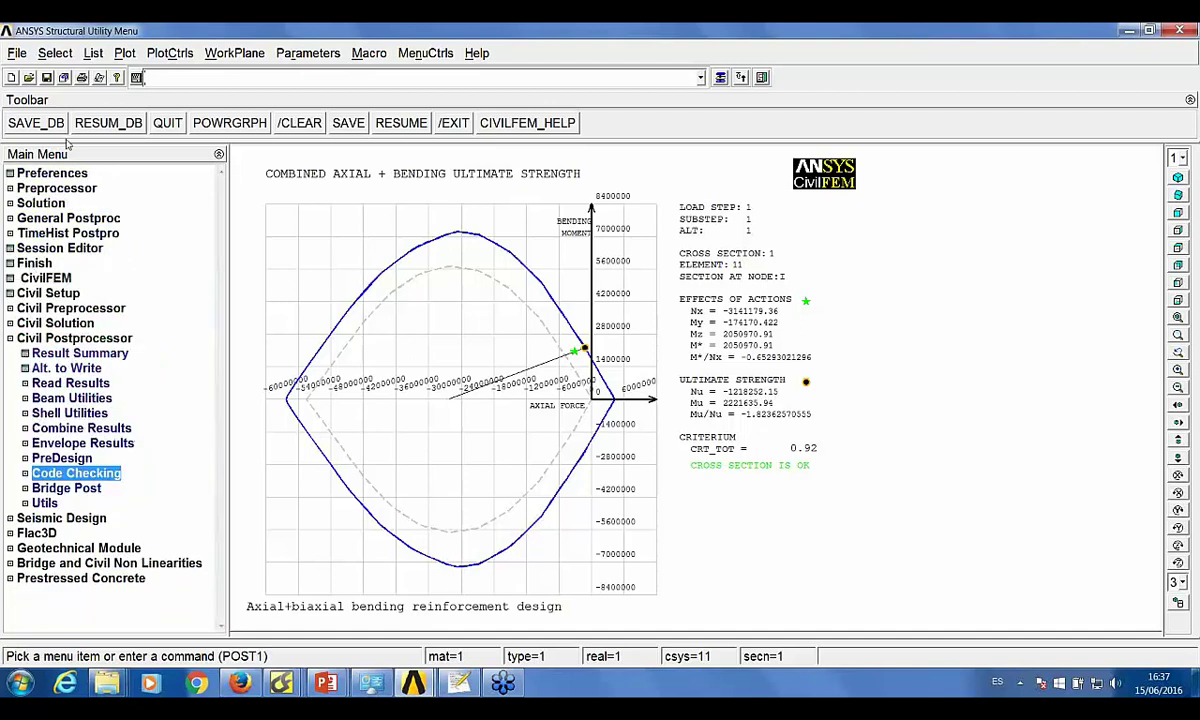
left_click(17, 53)
left_click(37, 72)
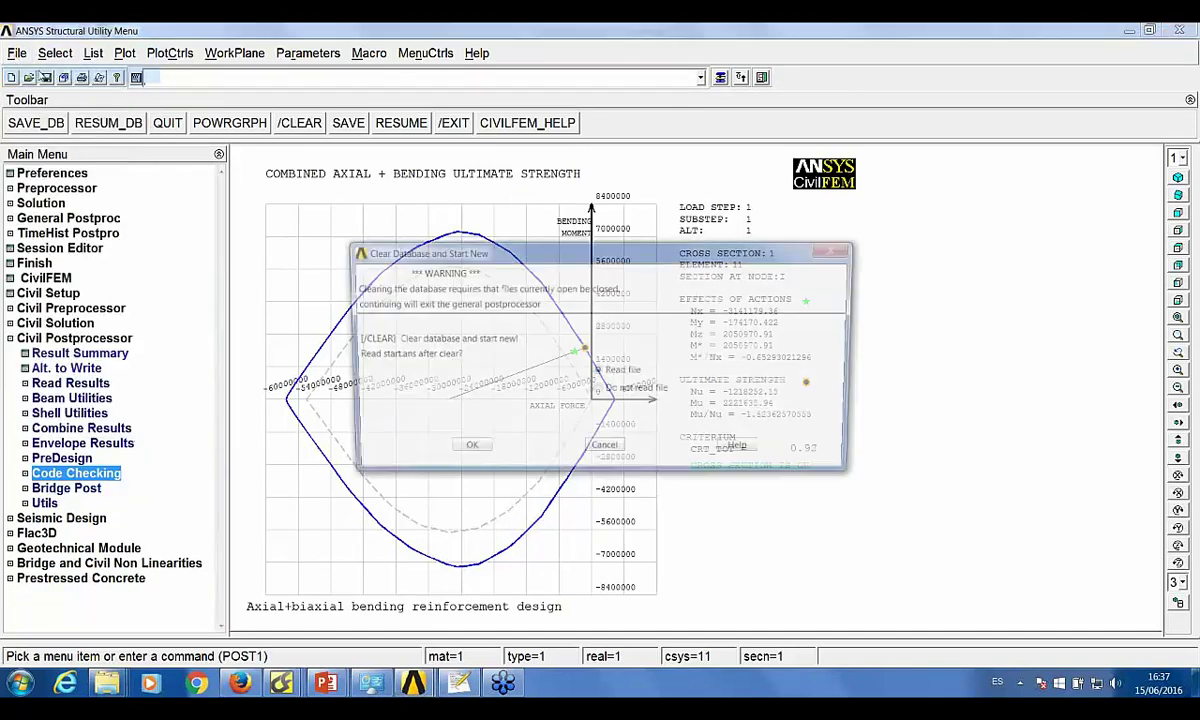
left_click(463, 449)
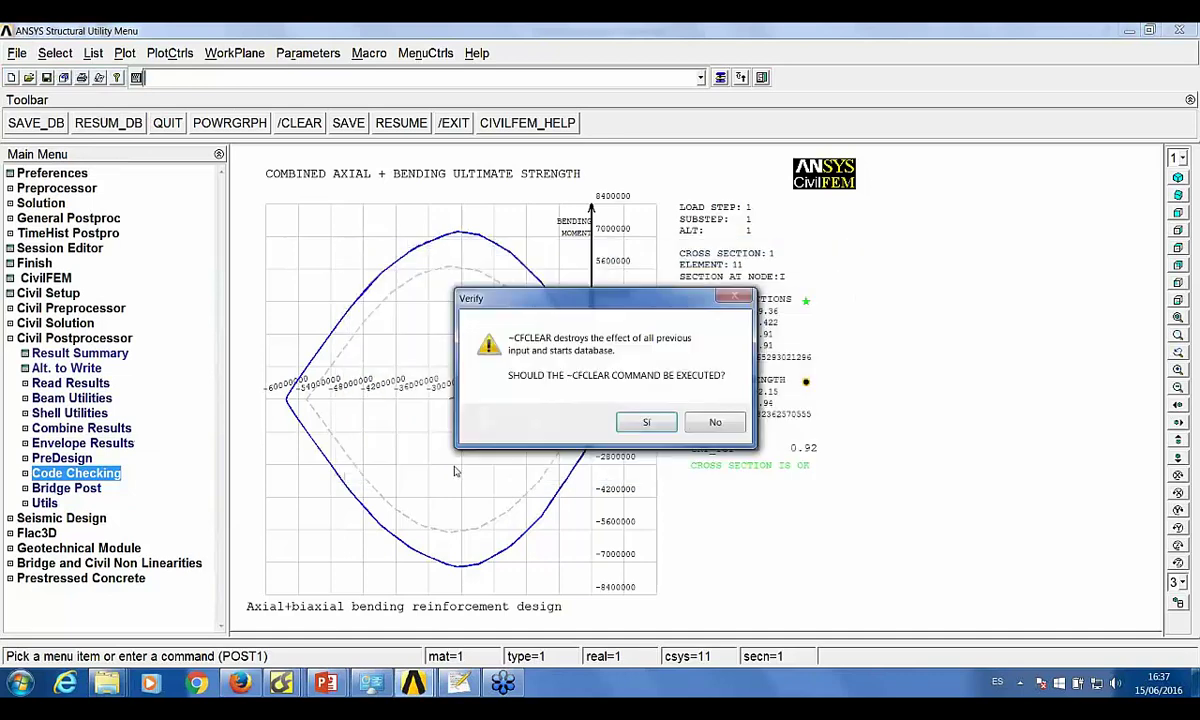
left_click(642, 422)
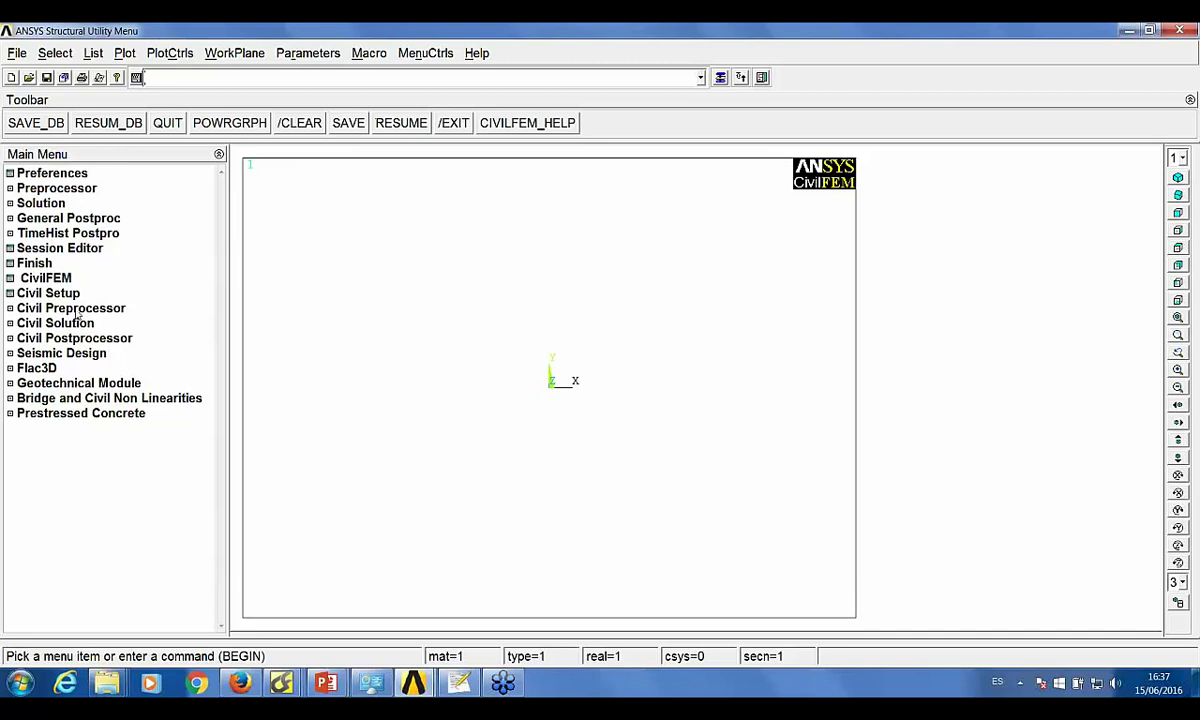
- Activate the CivilFEM Geotechnical Module (GETC)
left_click(78, 383)
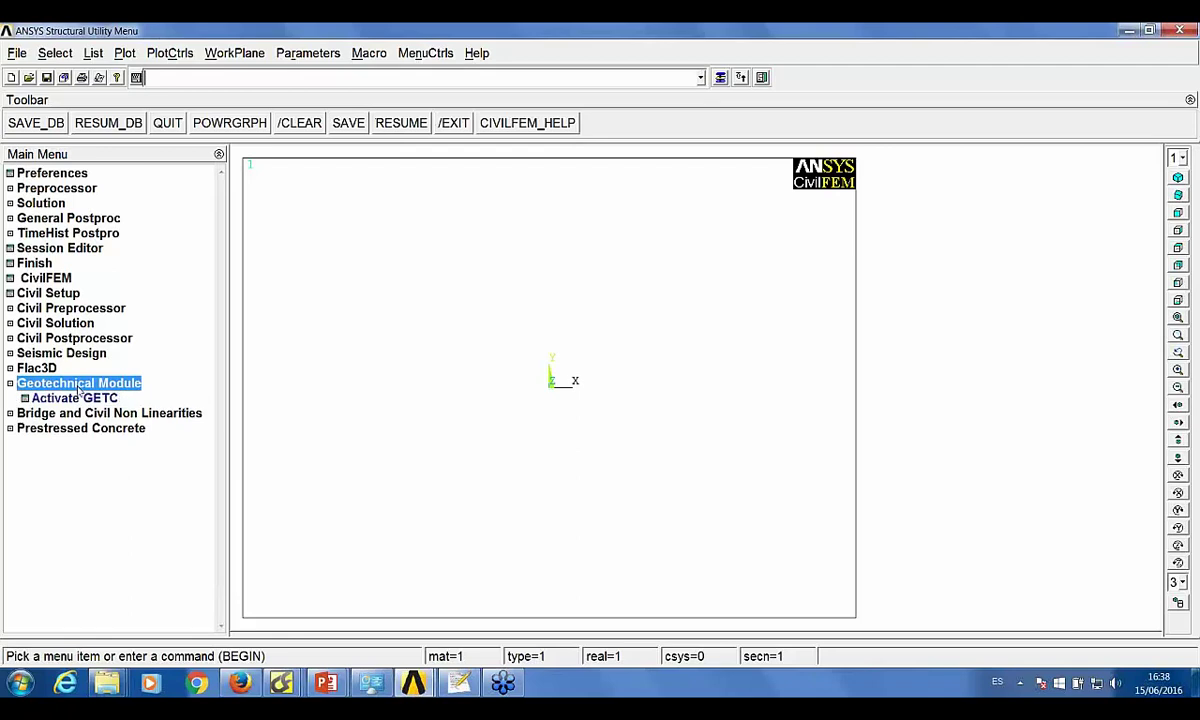
left_click(75, 398)
left_click(484, 392)
left_click(80, 427)
left_click(82, 413)
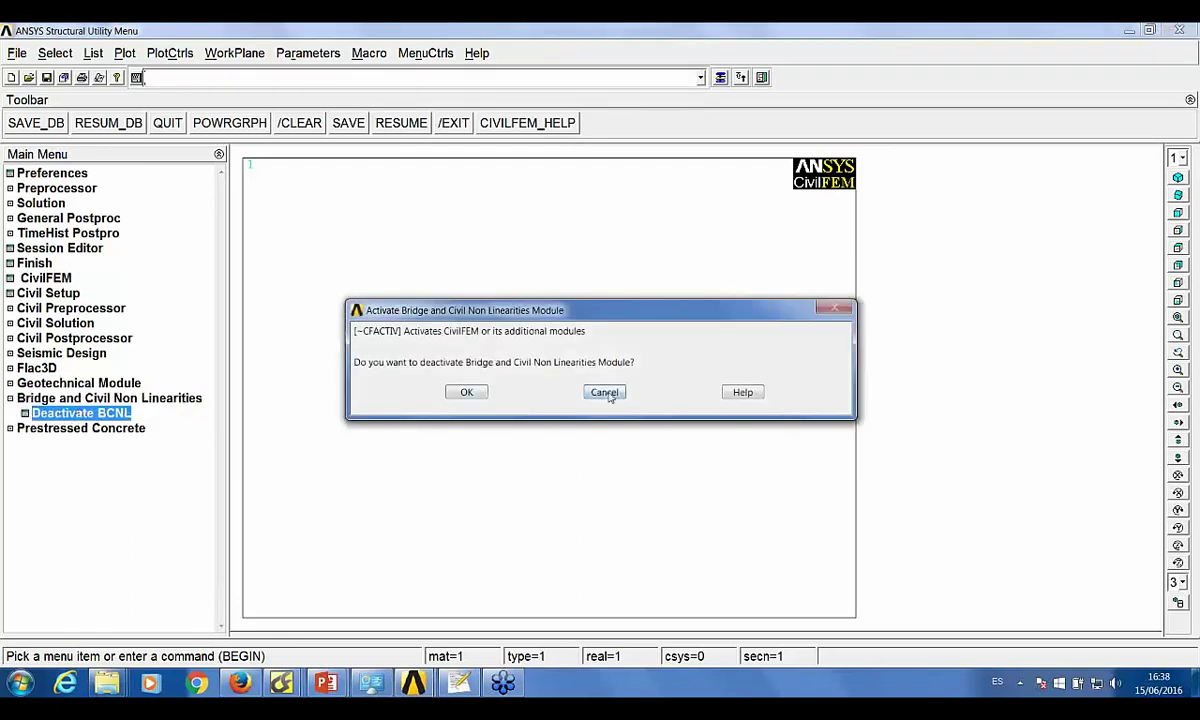
left_click(603, 392)
- Activate the CivilFEM Prestressed Concrete module (PRSC)
left_click(10, 428)
left_click(60, 428)
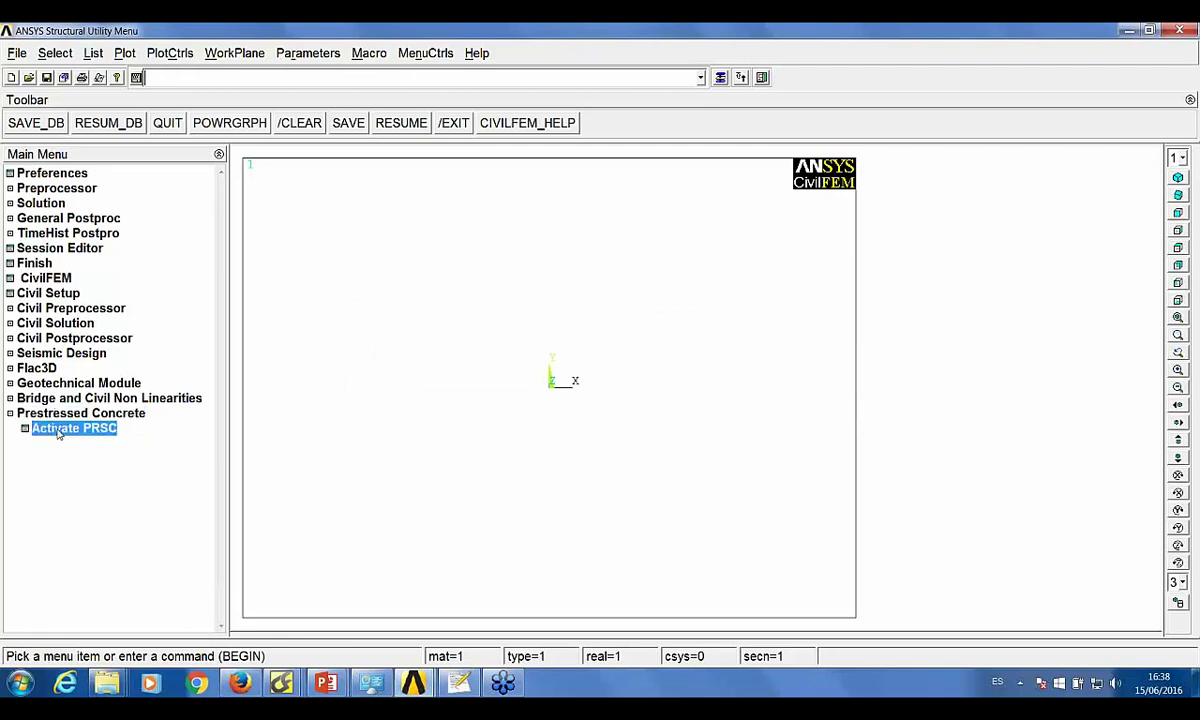
left_click(485, 393)
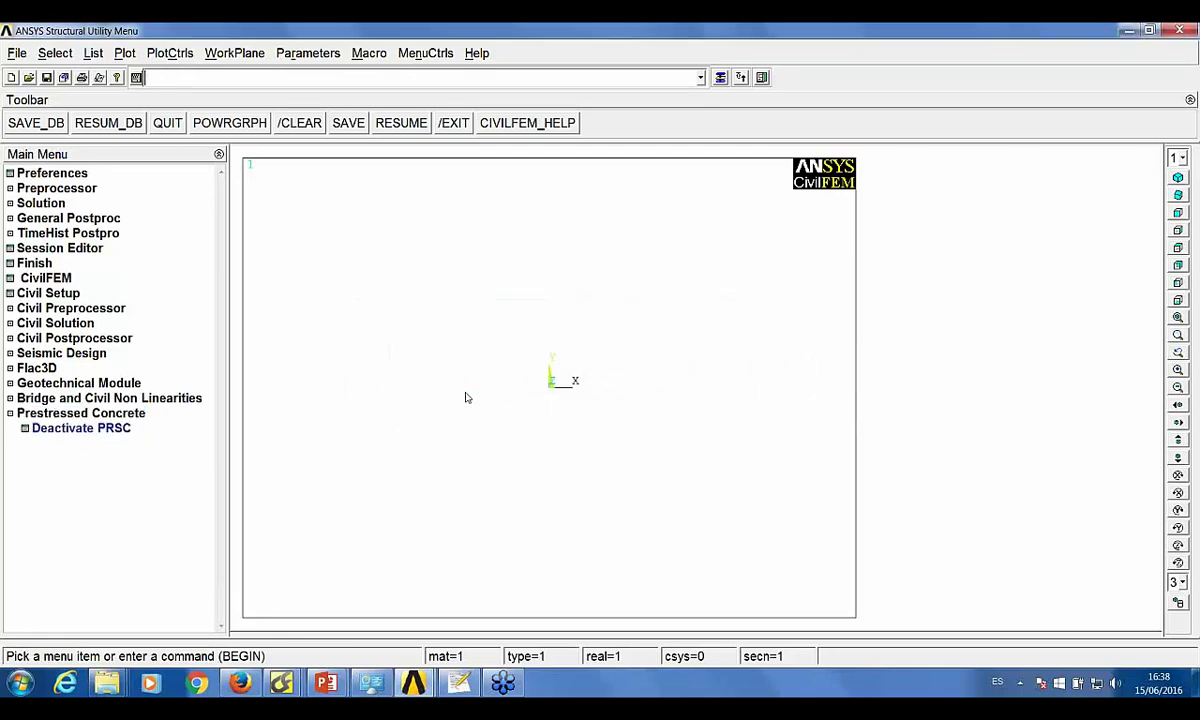
- Examine the TS shape's dimension parameters for a new slab bridge section in the bridge preprocessor, then close the section windows without creating one
left_click(11, 306)
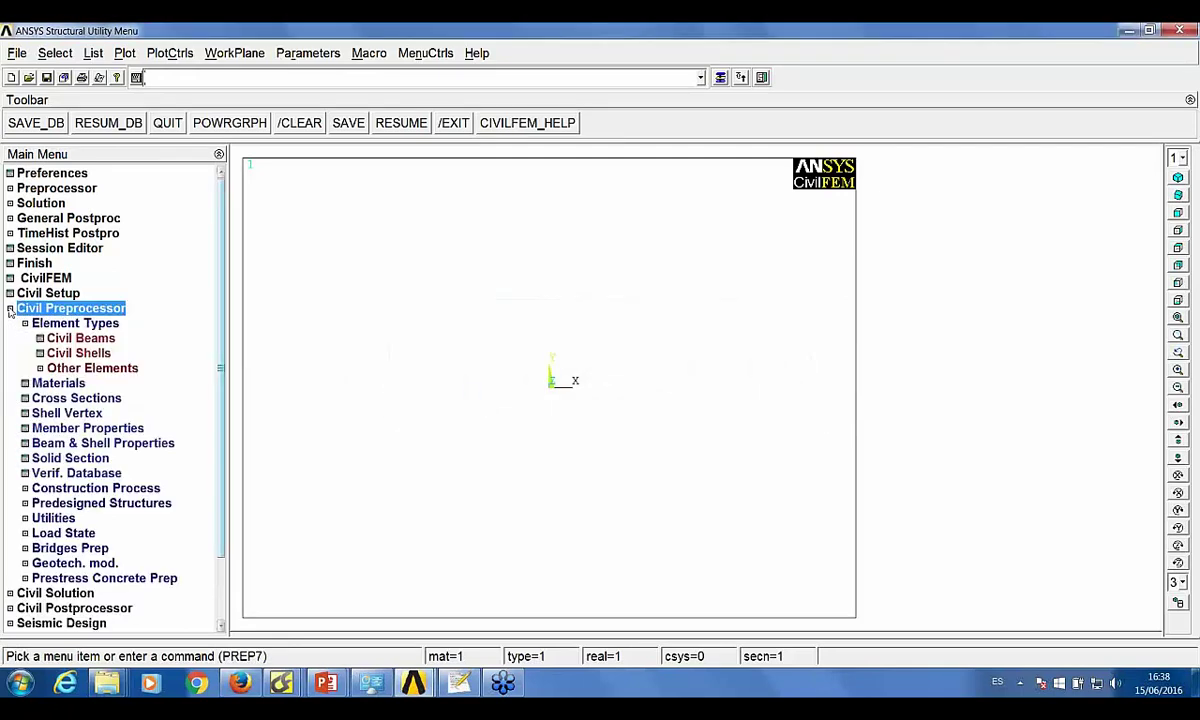
scroll(90, 497, "down", 1)
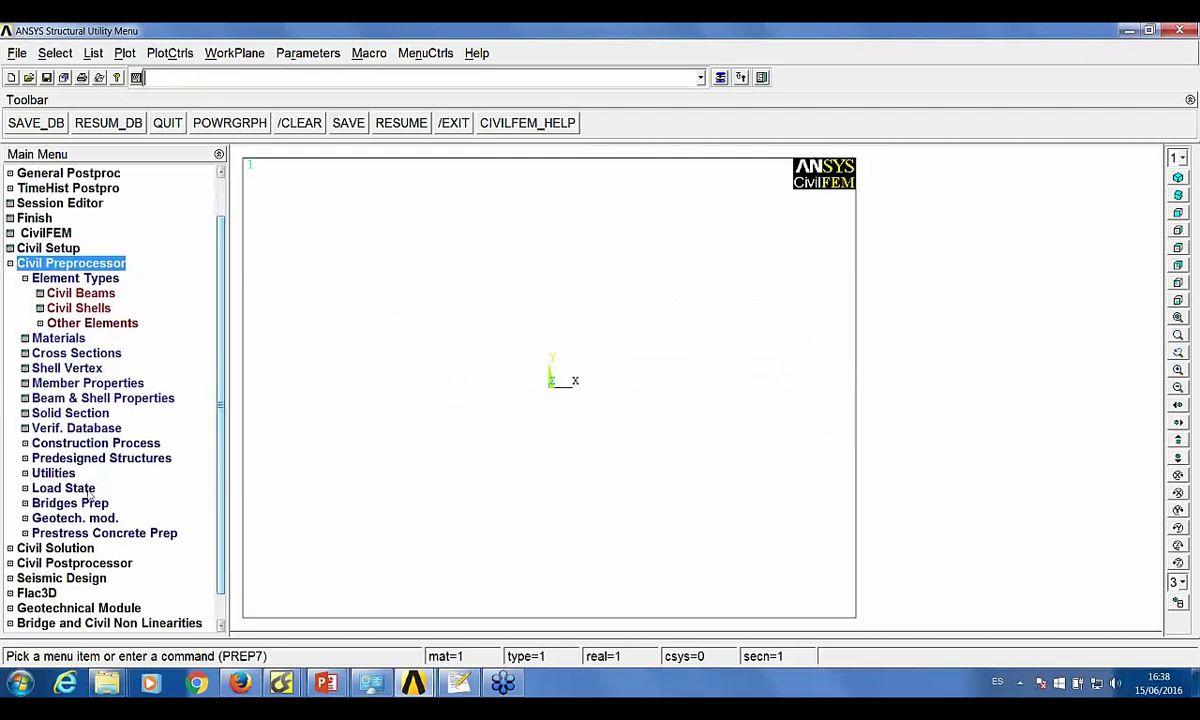
left_click(80, 504)
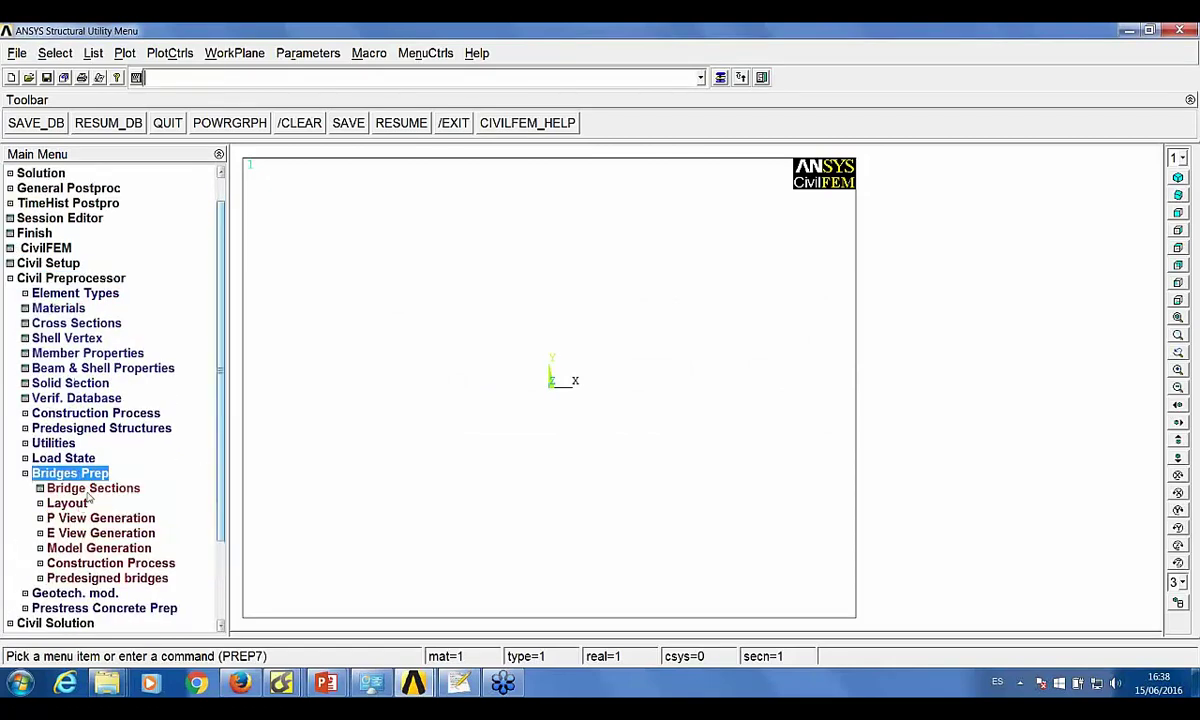
left_click(88, 488)
left_click(845, 227)
left_click(331, 192)
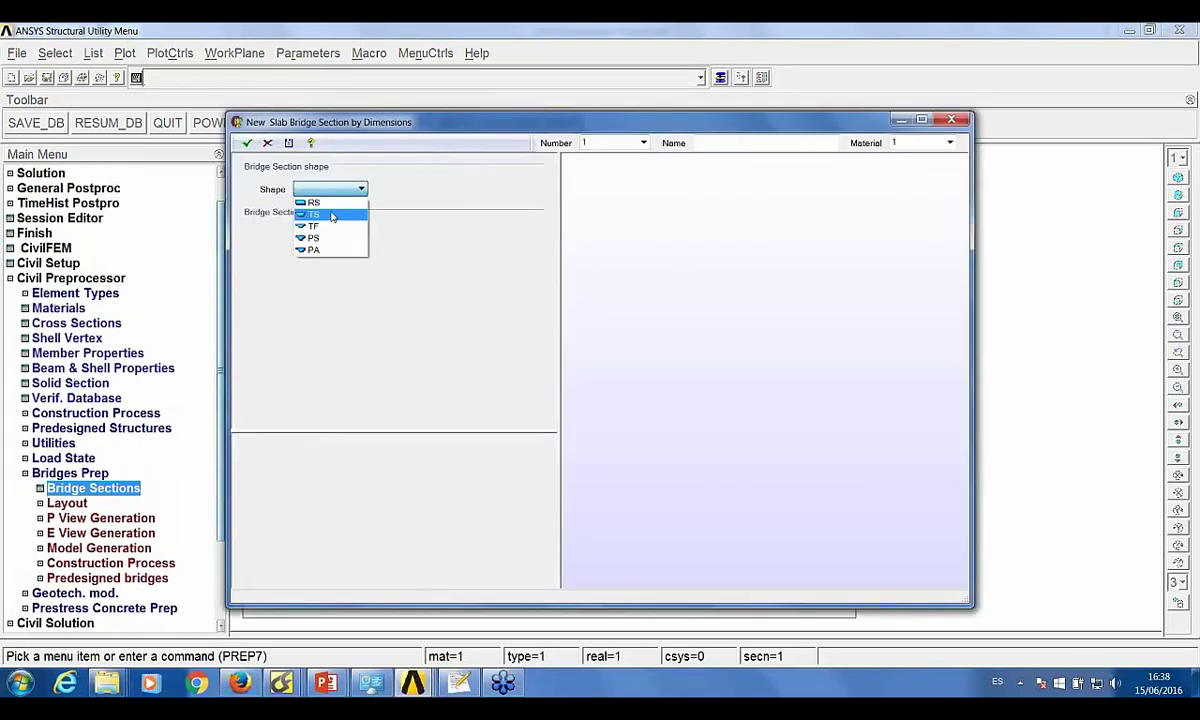
left_click(331, 216)
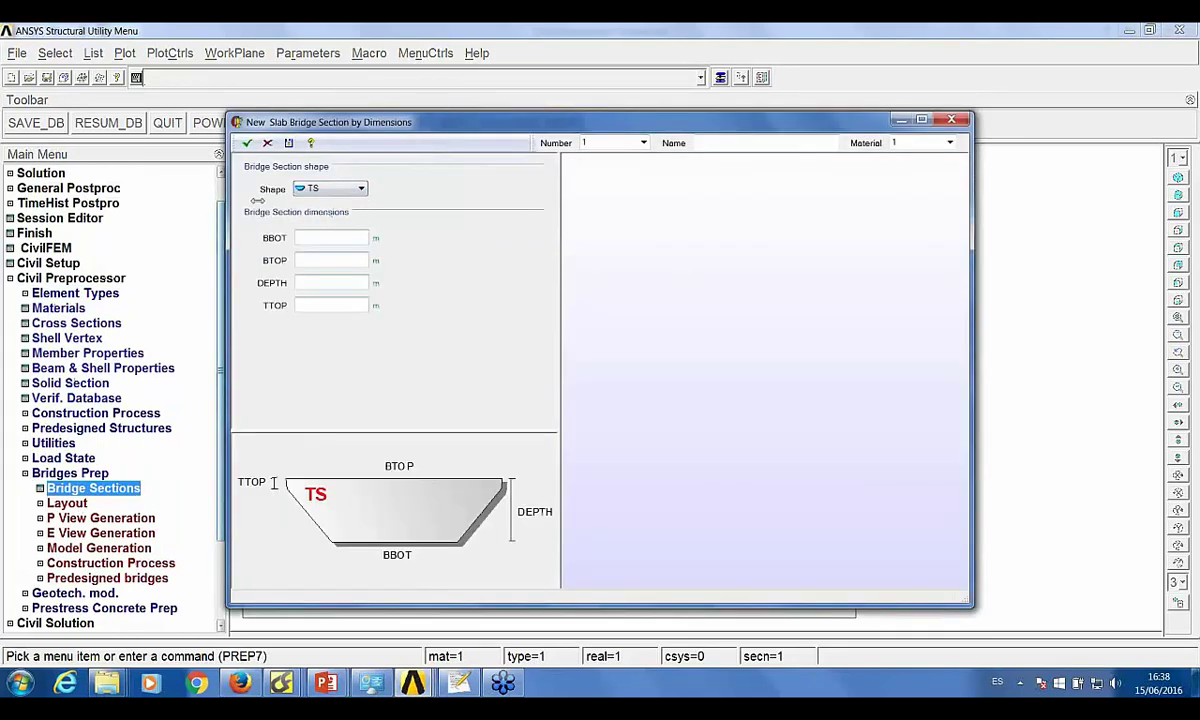
left_click(951, 120)
left_click(865, 506)
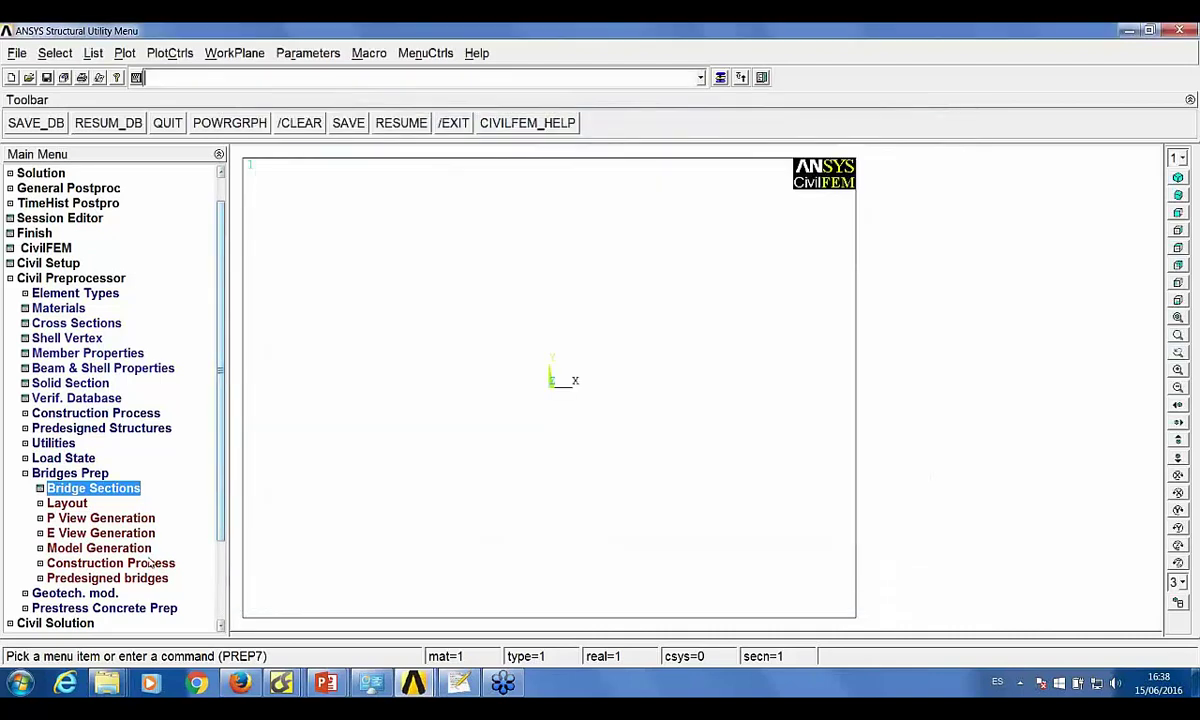
- View the general parameters of the predesigned concrete cable-stayed bridge generator, then exit it
left_click(122, 580)
left_click(112, 608)
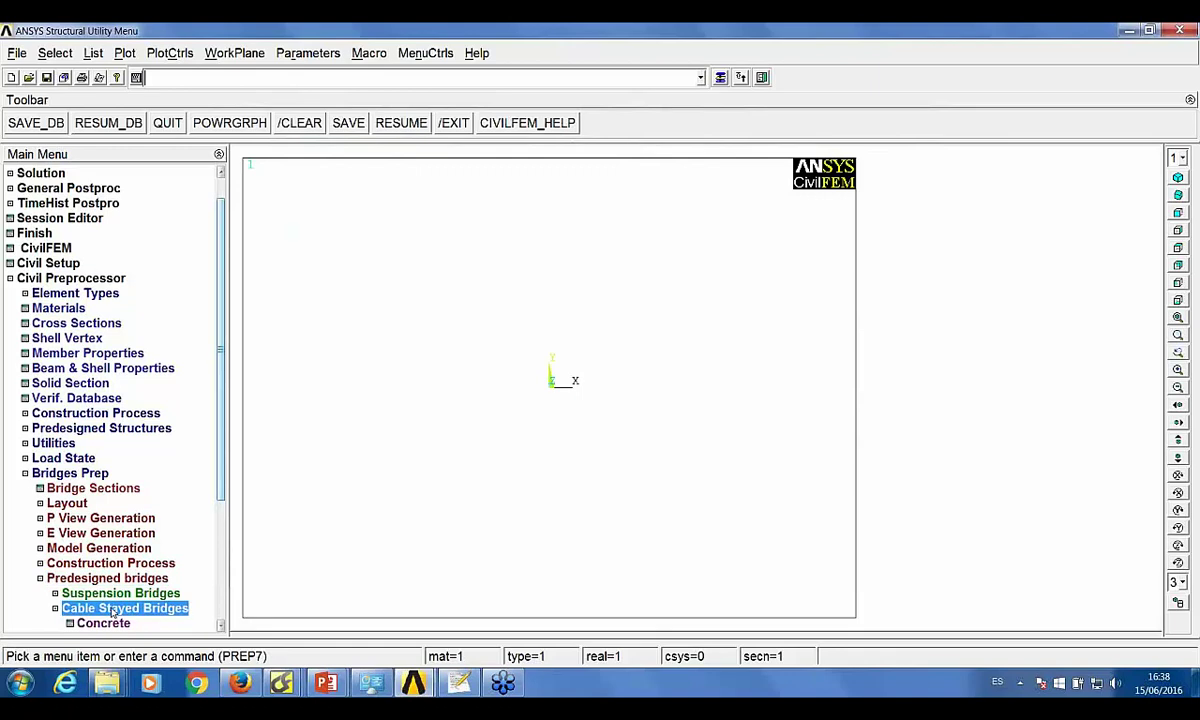
left_click(102, 622)
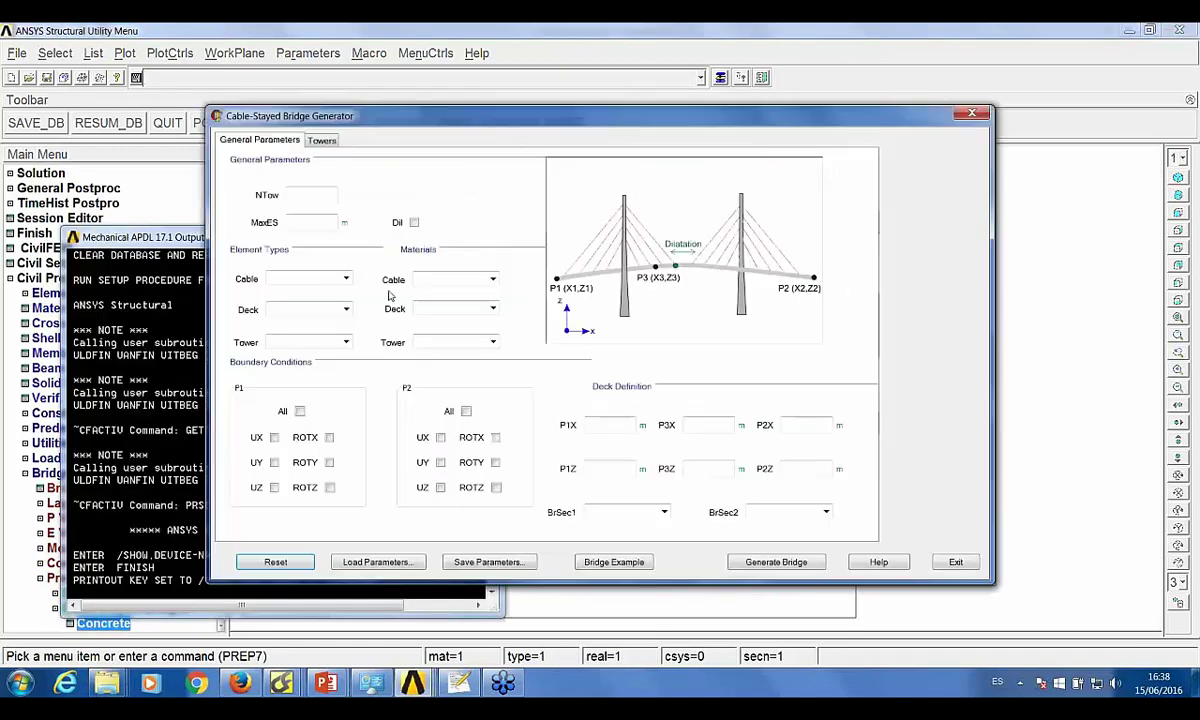
left_click(957, 562)
- Look through the geotechnical preprocessing options, including EFS and the geometry and excavation settings for a 2D retaining wall, then exit the wall definition
scroll(222, 366, "down", 4)
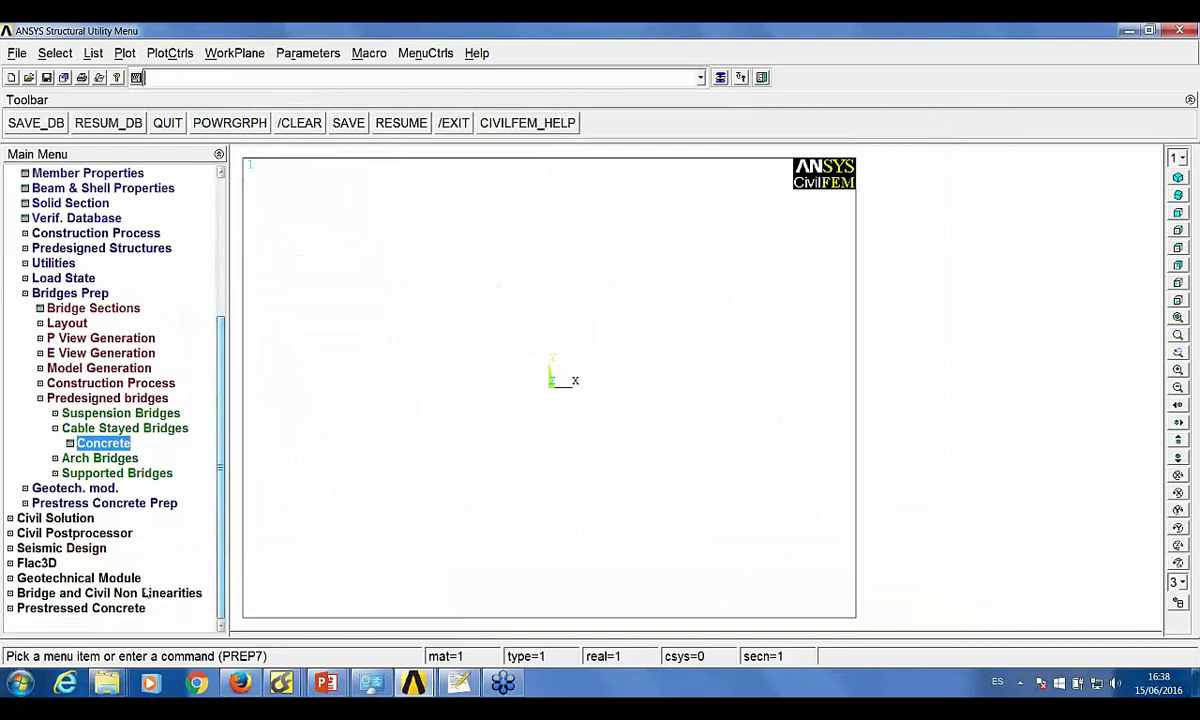
left_click(76, 488)
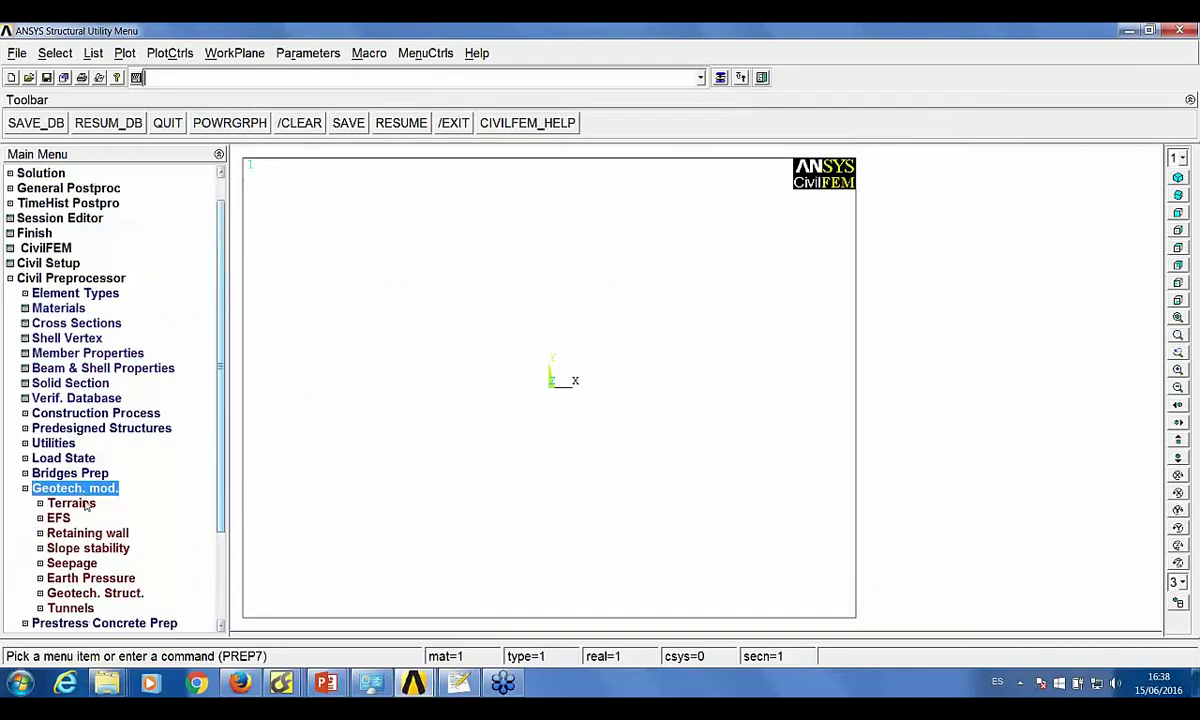
left_click(58, 518)
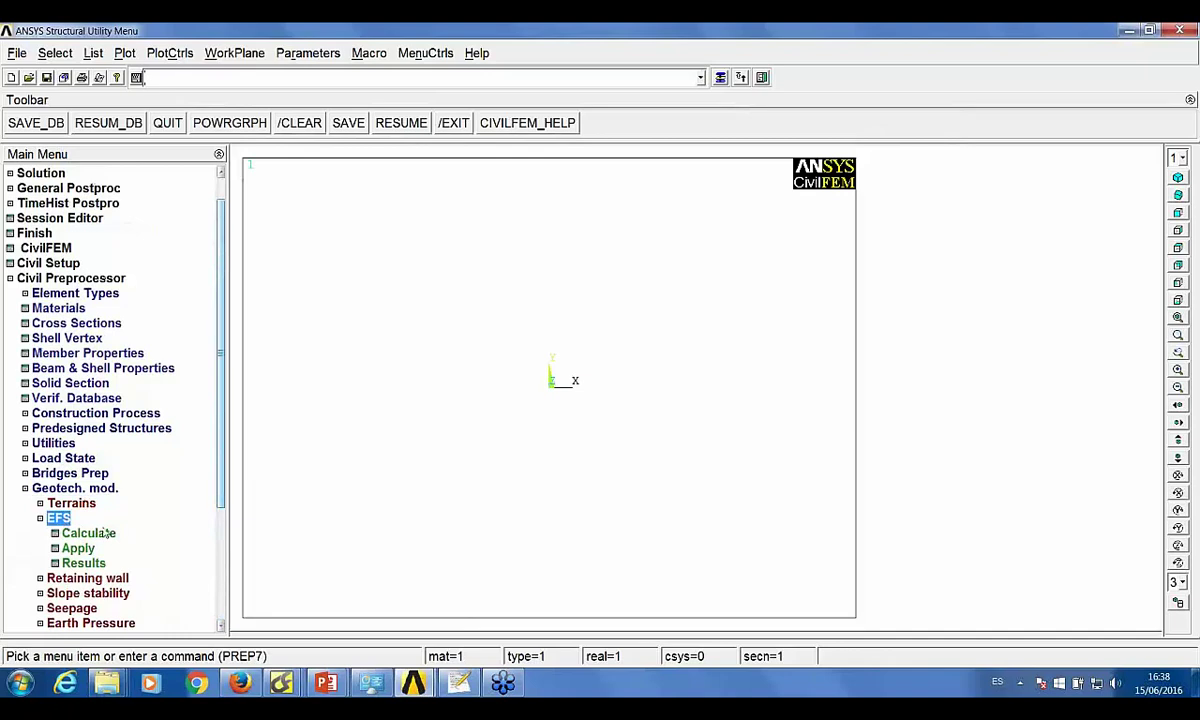
left_click(107, 577)
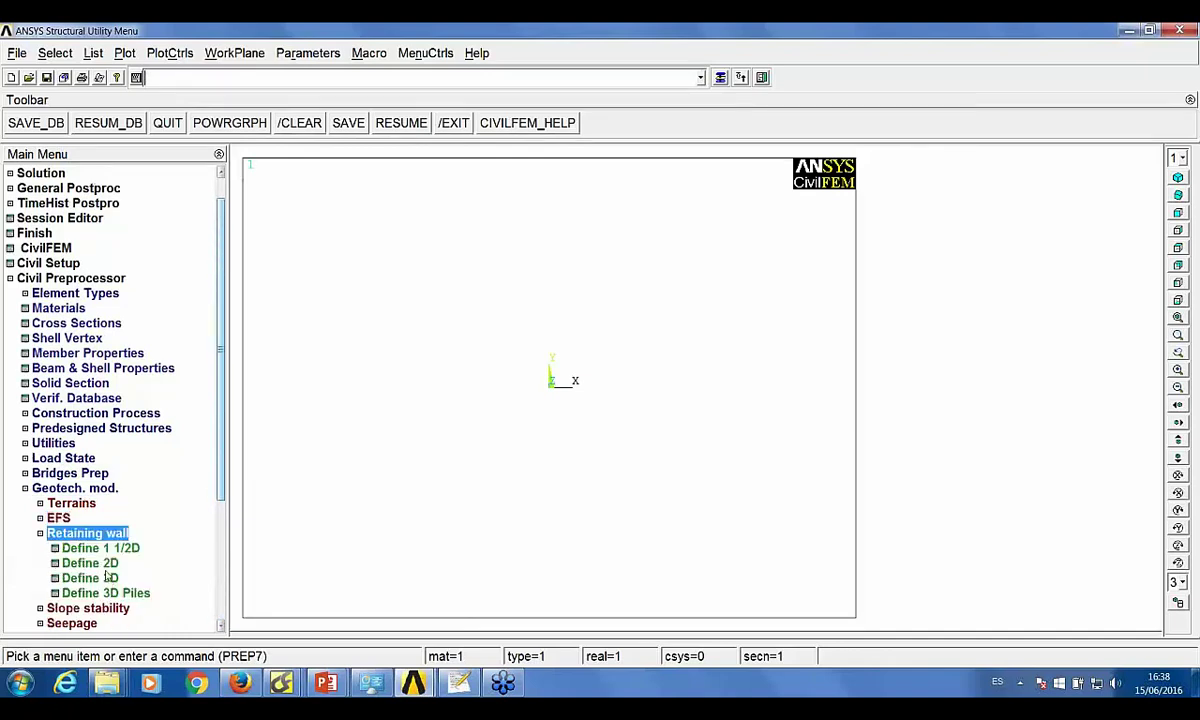
left_click(97, 563)
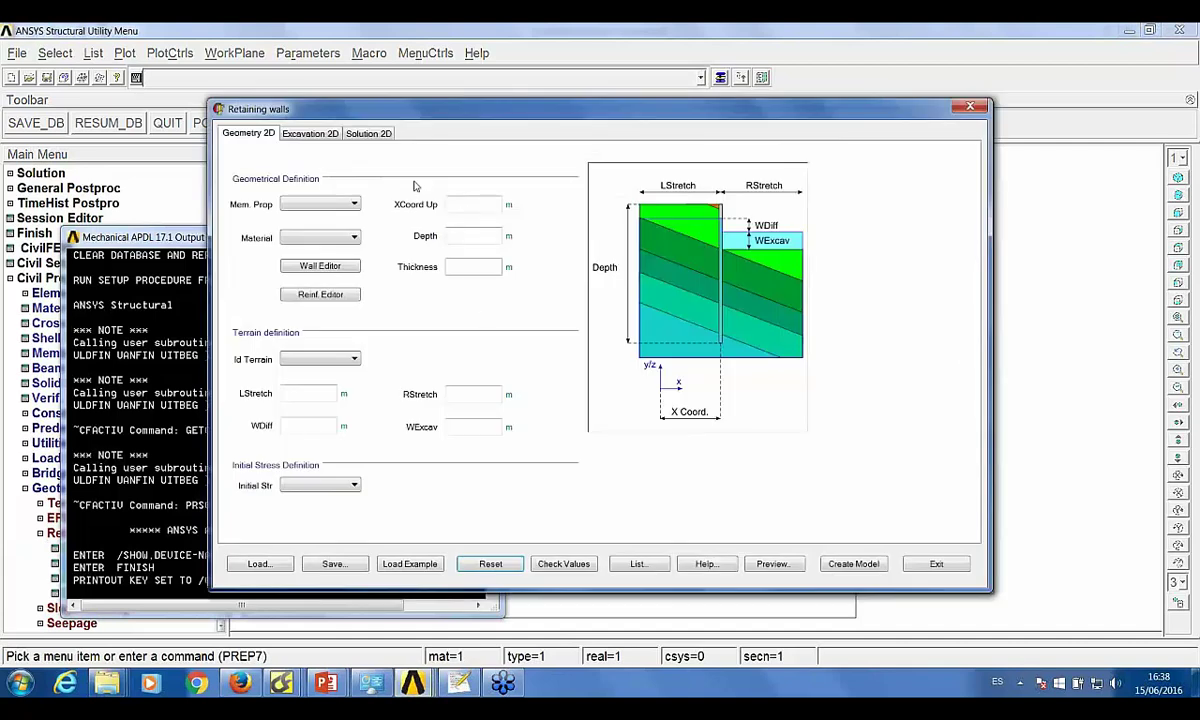
left_click(320, 140)
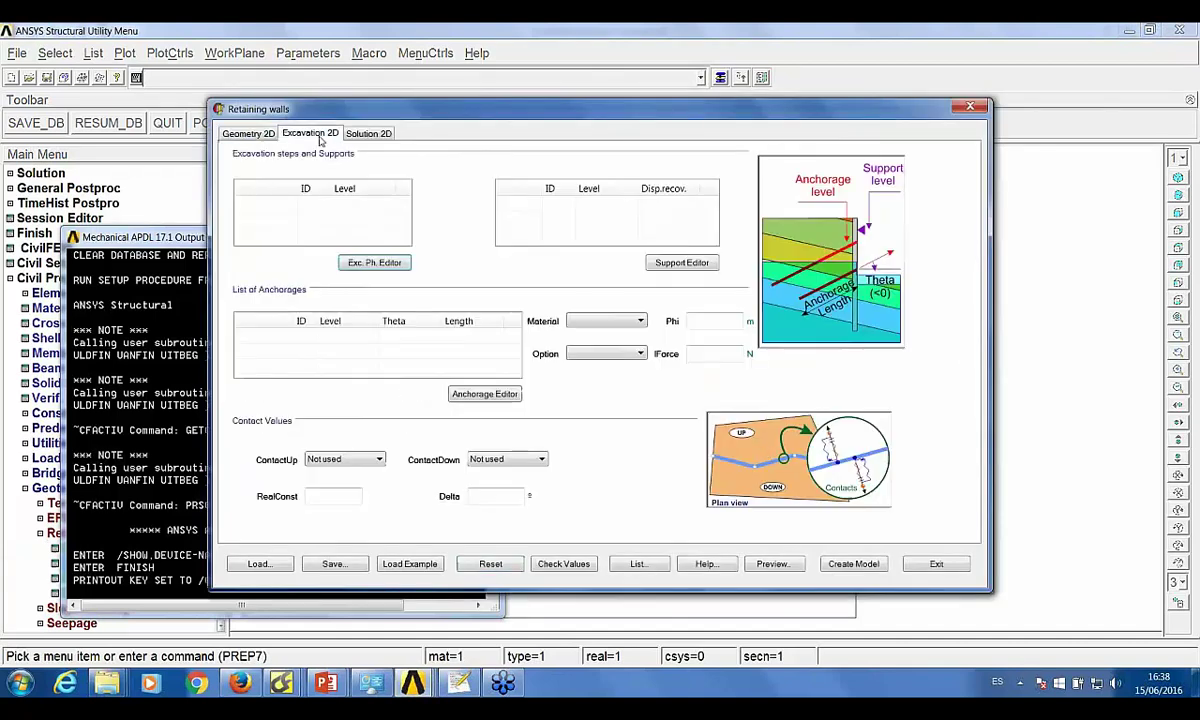
left_click(930, 566)
left_click_drag(212, 412, 218, 528)
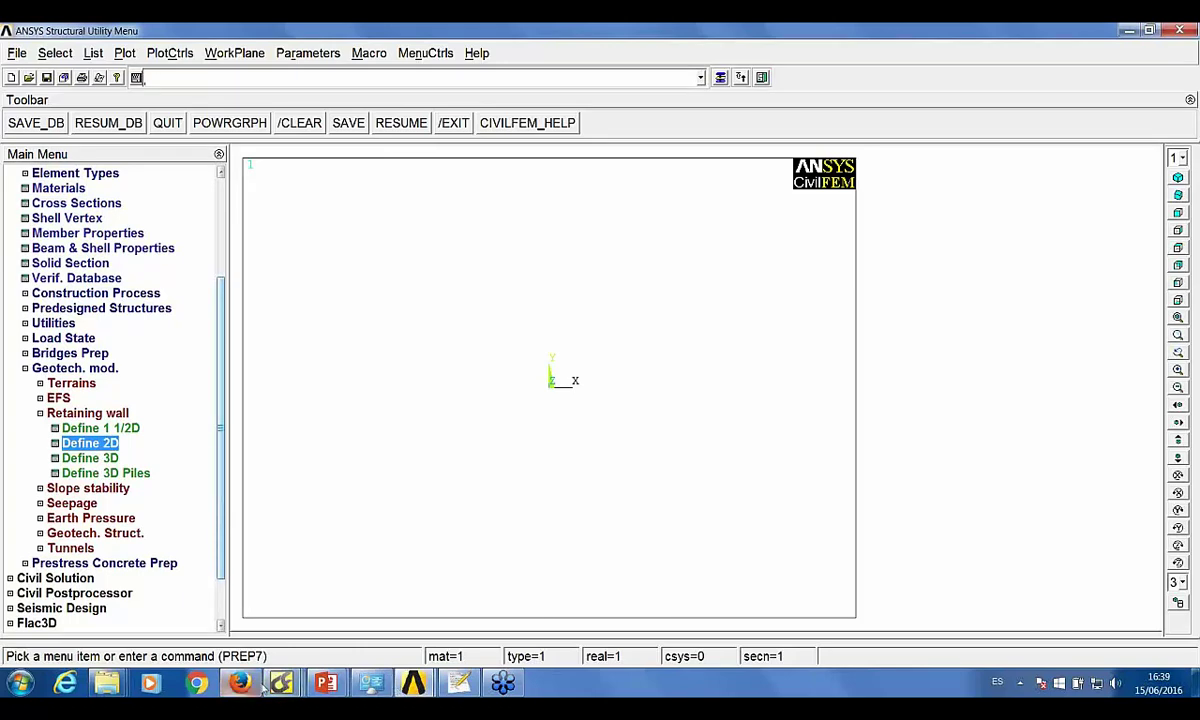
- Switch to the PowerPoint slide show comparing the CivilFEM academic product specifications
left_click(325, 683)
left_click(407, 620)
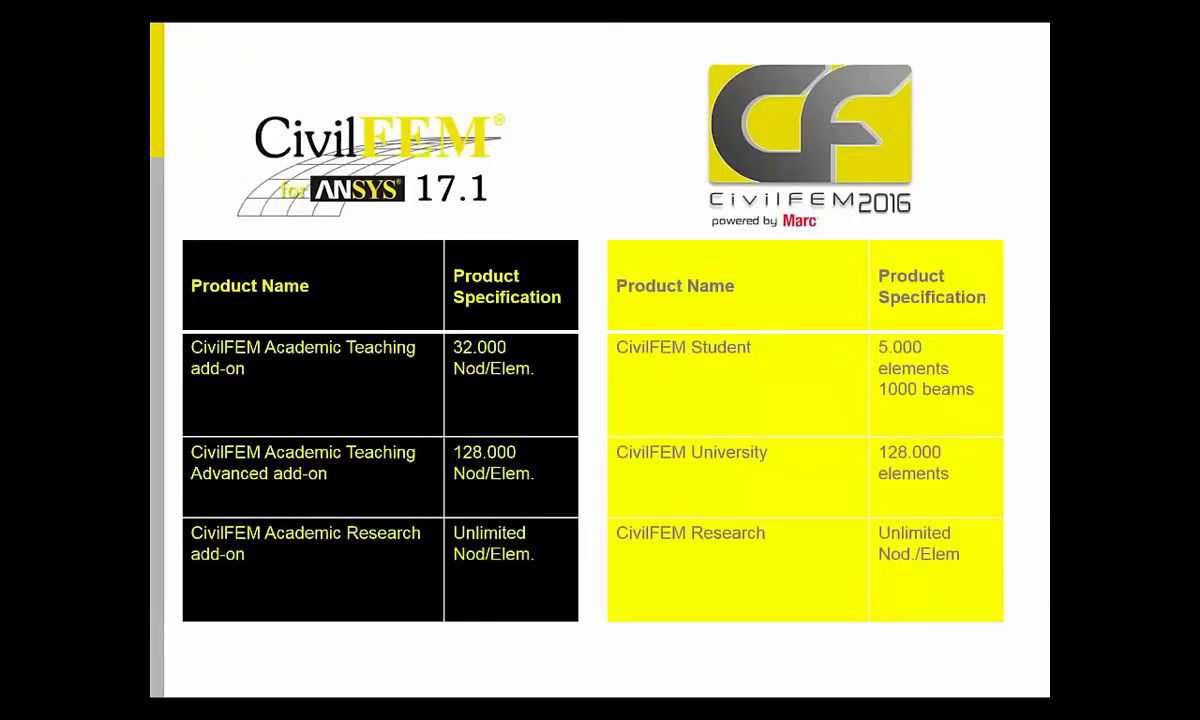